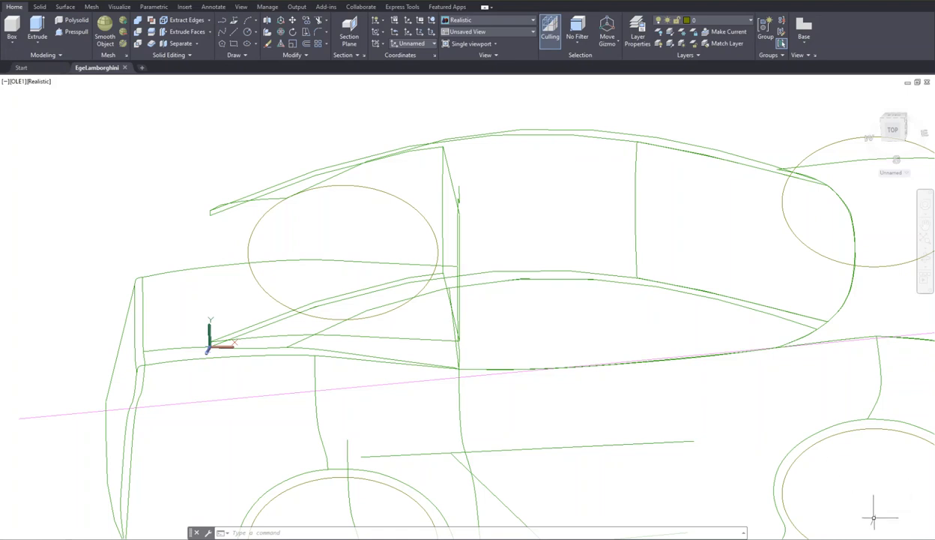
Step: Switch the workspace to Drafting & Annotation
{"action": "left_click", "coordinate": [865, 539]}
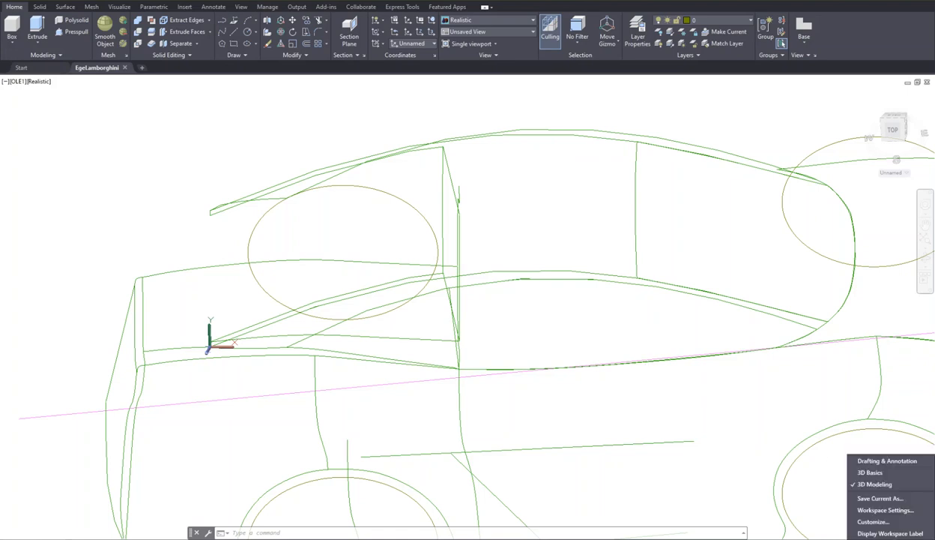
{"action": "left_click", "coordinate": [865, 460]}
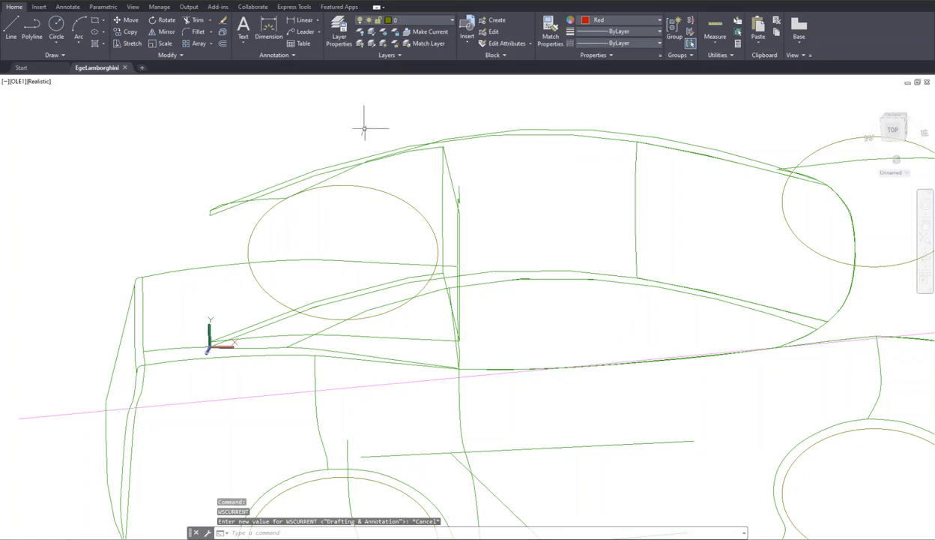
Step: Turn on the blue layer to examine the car's body surfaces, and turn that layer off again
{"action": "left_click", "coordinate": [408, 20]}
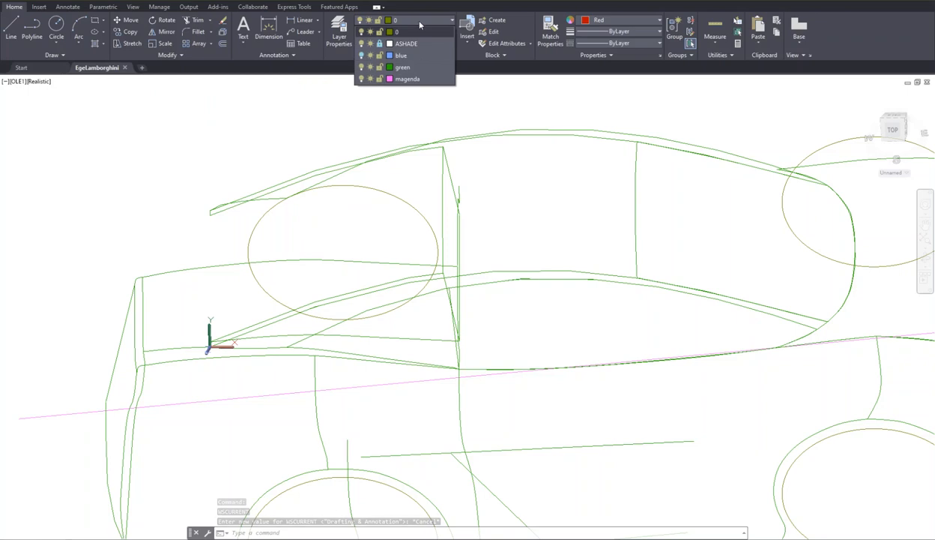
{"action": "left_click", "coordinate": [360, 56]}
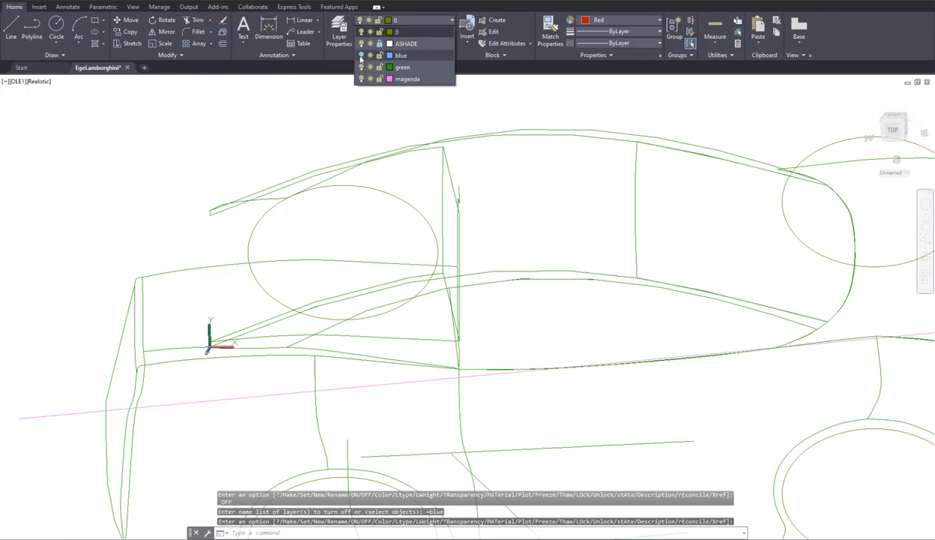
{"action": "left_click", "coordinate": [360, 56]}
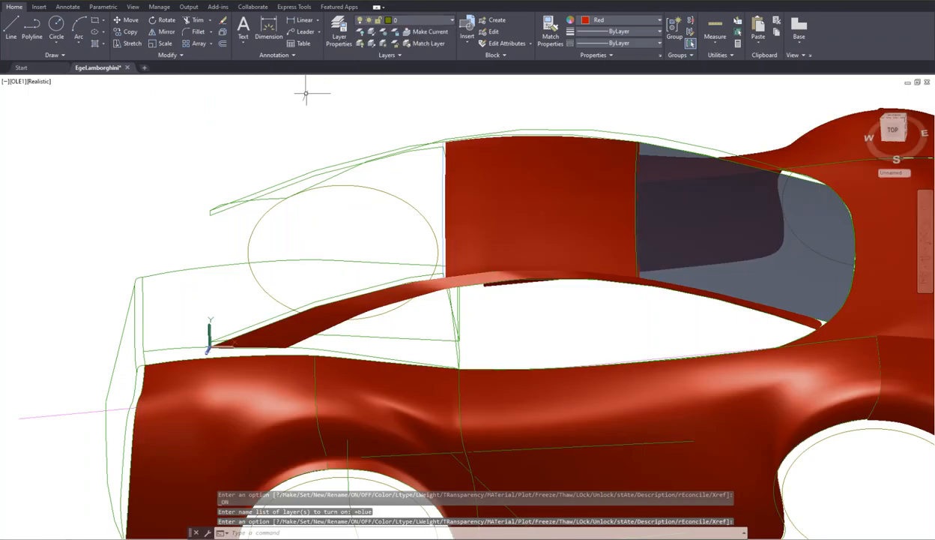
{"action": "scroll", "coordinate": [514, 196], "scroll_direction": "down", "scroll_amount": 3}
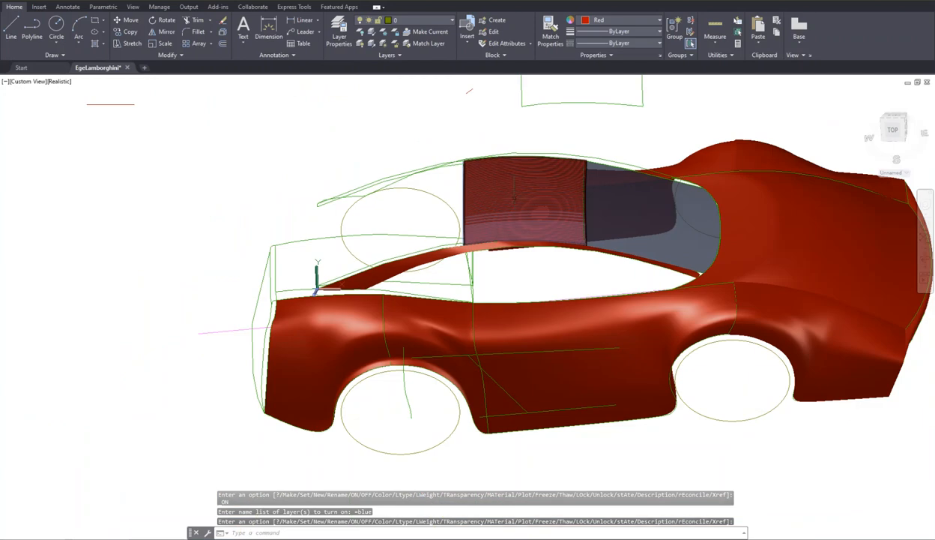
{"action": "middle_click_drag", "start_coordinate": [588, 198], "coordinate": [494, 206]}
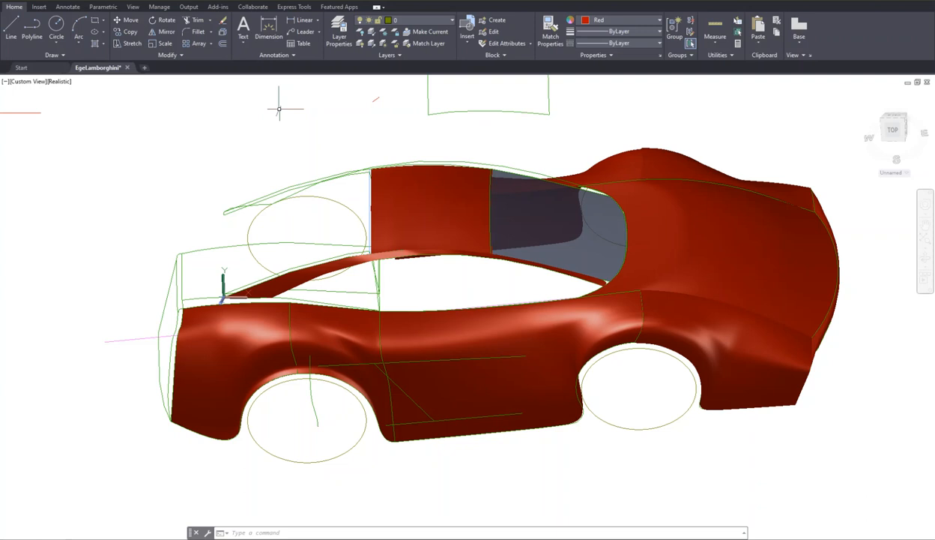
{"action": "left_click", "coordinate": [420, 23]}
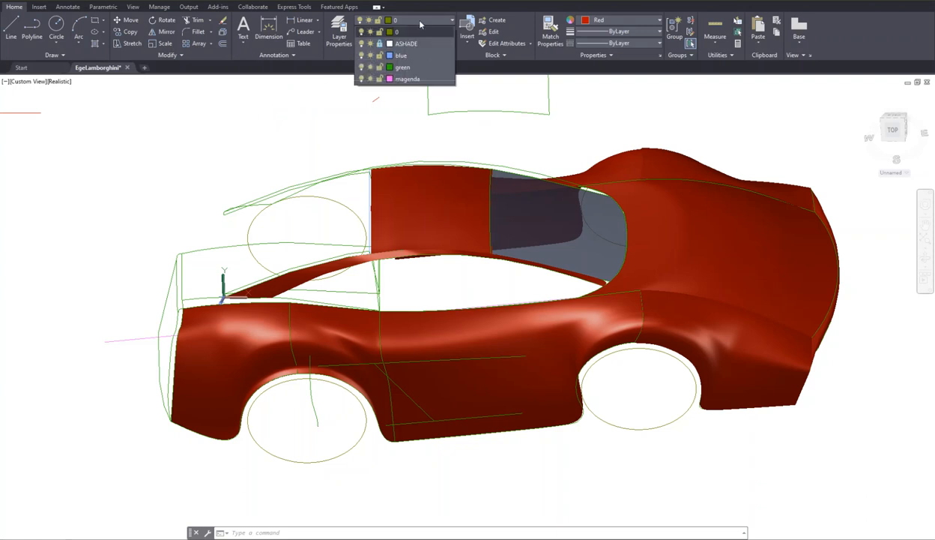
{"action": "left_click", "coordinate": [361, 56]}
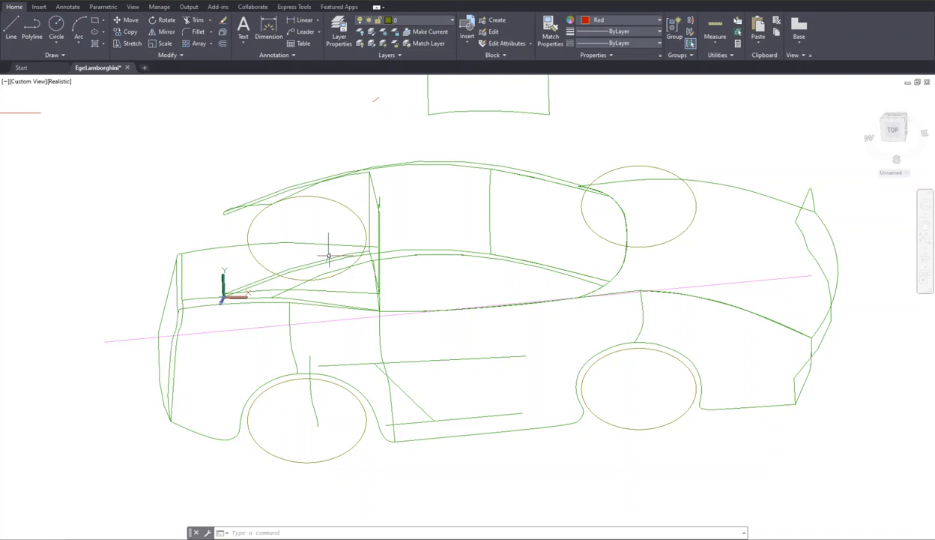
Step: Create a ruled surface with RULESURF between the two parallel curves of the near-side windshield pillar
{"action": "scroll", "coordinate": [328, 257], "scroll_direction": "down", "scroll_amount": 2}
{"action": "scroll", "coordinate": [328, 257], "scroll_direction": "up", "scroll_amount": 4}
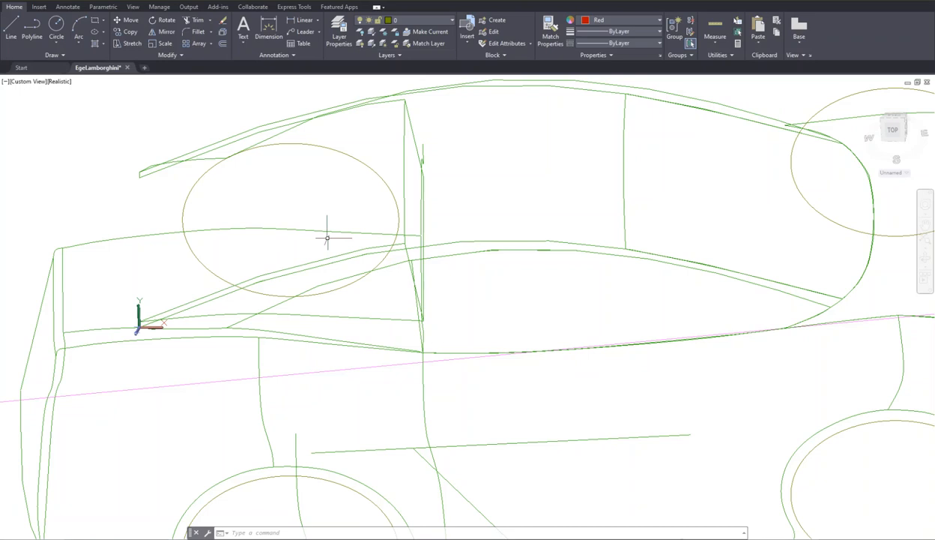
{"action": "type", "text": "RULE"}
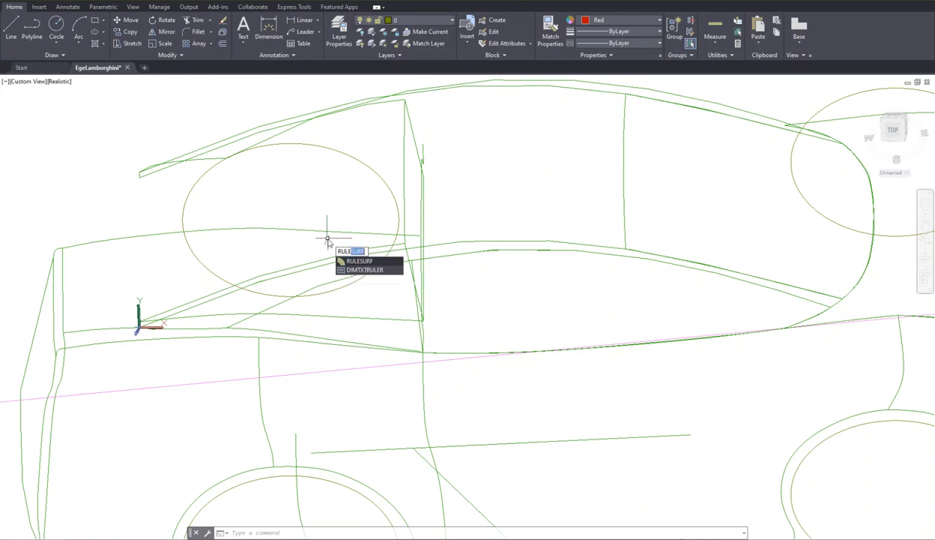
{"action": "type", "text": "SURF"}
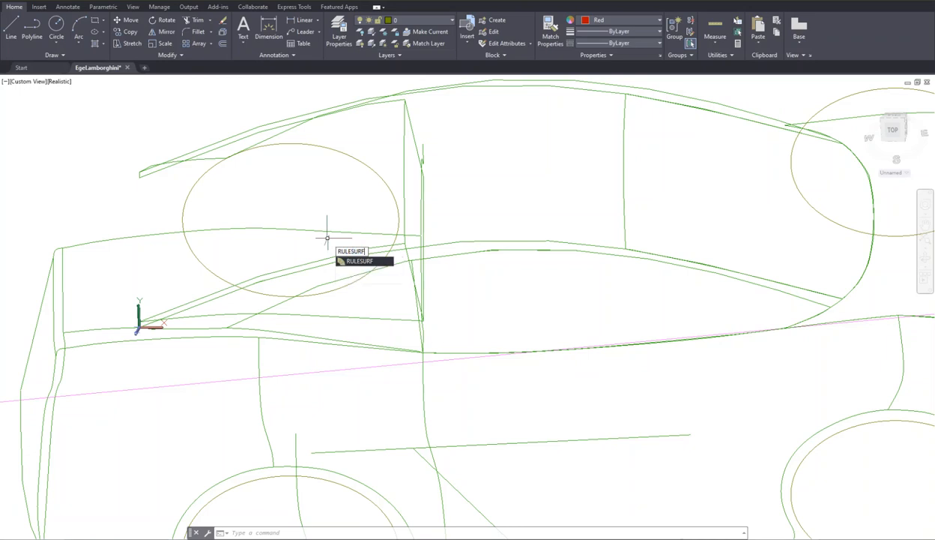
{"action": "key", "text": "Return"}
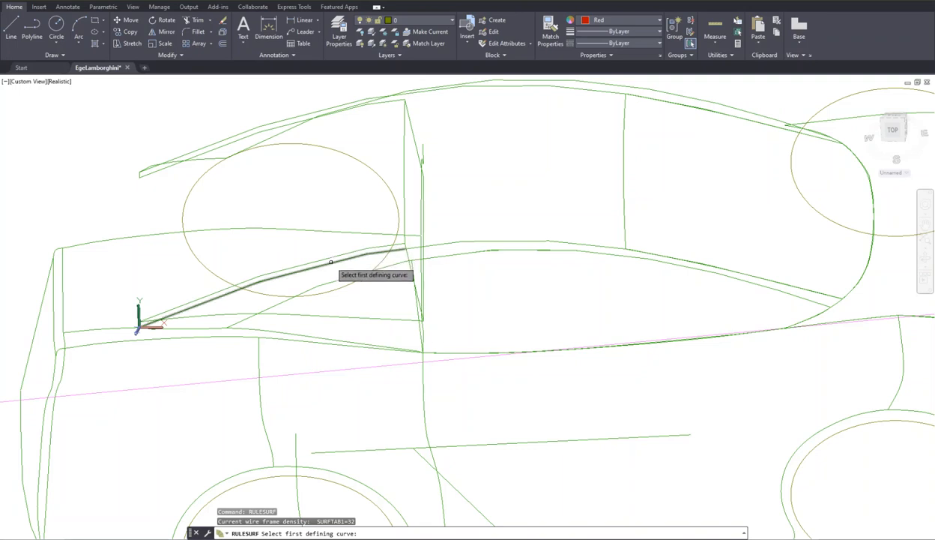
{"action": "left_click", "coordinate": [330, 257]}
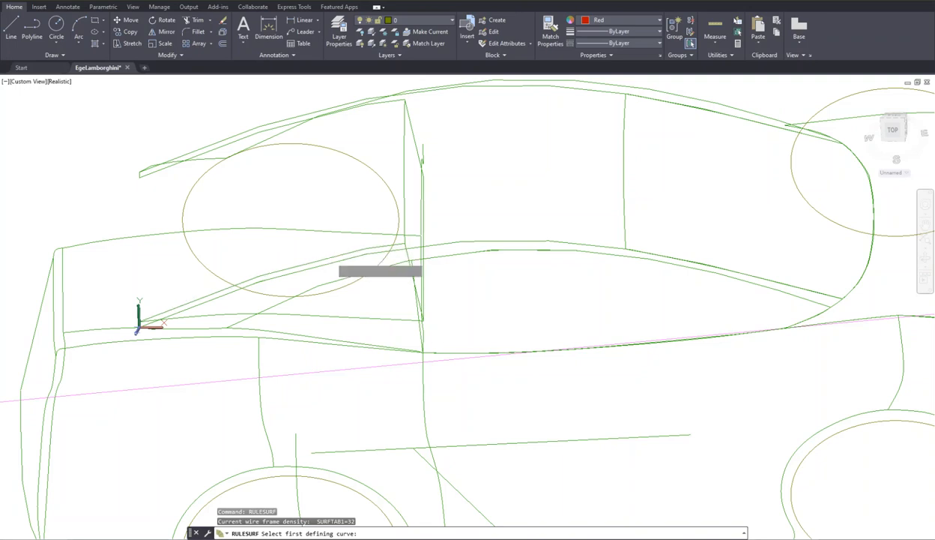
{"action": "left_click", "coordinate": [335, 261]}
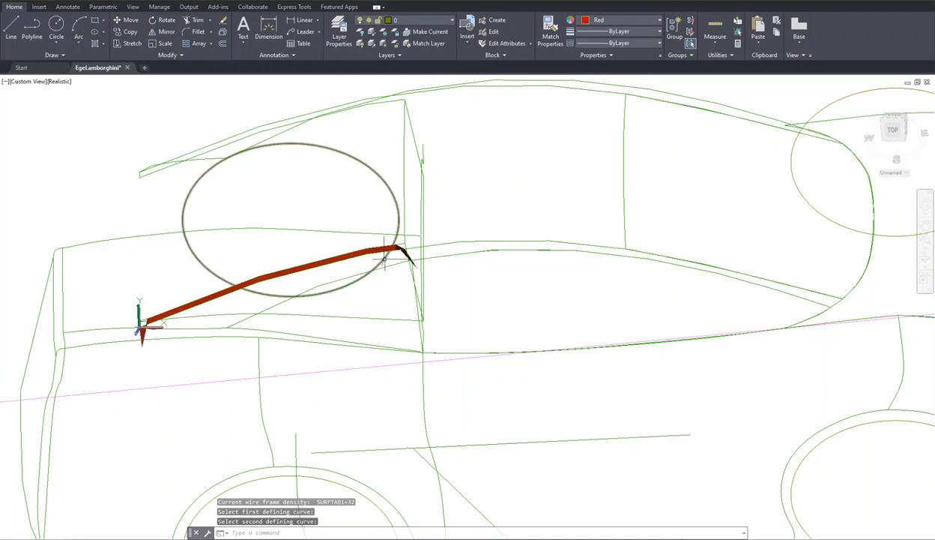
Step: Stretch the stray vertex at the pillar surface's roof end onto the endpoint of the upper pillar curve
{"action": "scroll", "coordinate": [397, 253], "scroll_direction": "down", "scroll_amount": 4}
{"action": "scroll", "coordinate": [397, 252], "scroll_direction": "up", "scroll_amount": 3}
{"action": "scroll", "coordinate": [396, 253], "scroll_direction": "up", "scroll_amount": 3}
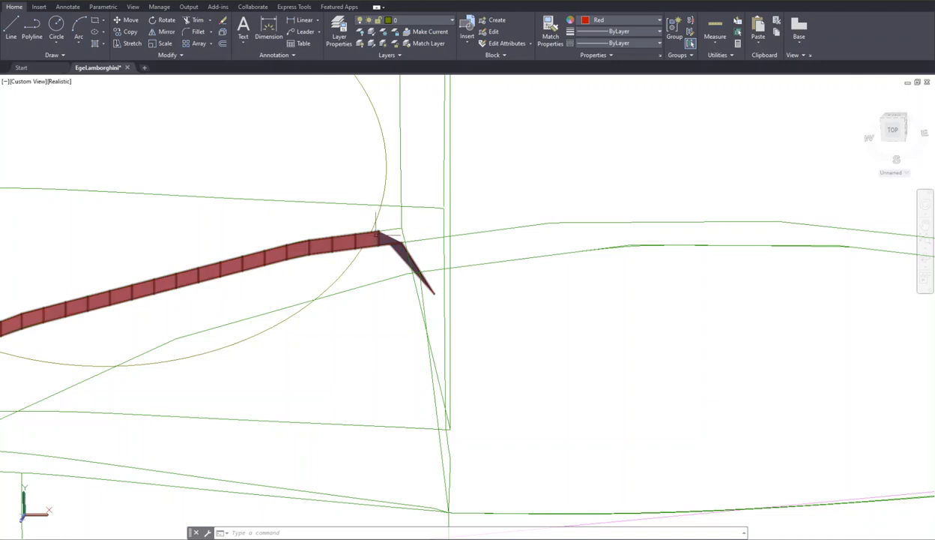
{"action": "scroll", "coordinate": [391, 233], "scroll_direction": "up", "scroll_amount": 2}
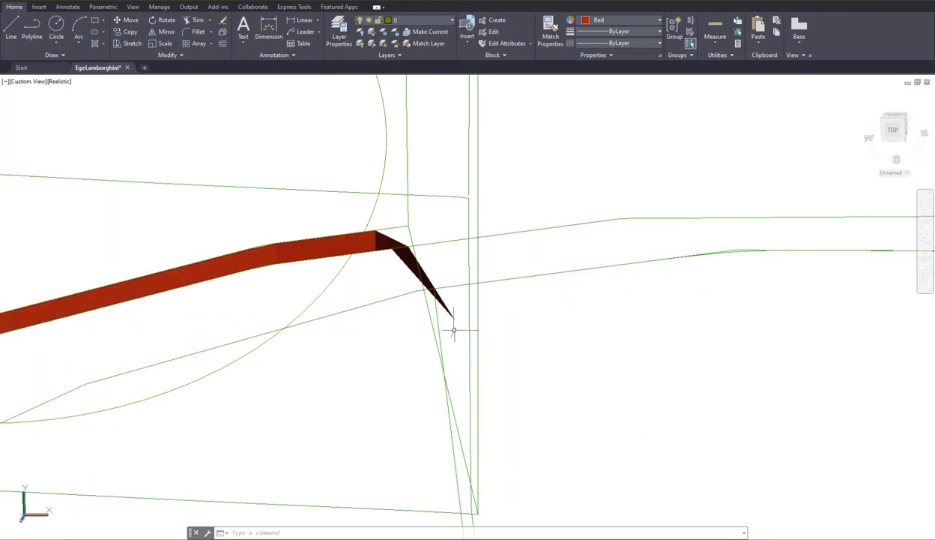
{"action": "type", "text": "STRE"}
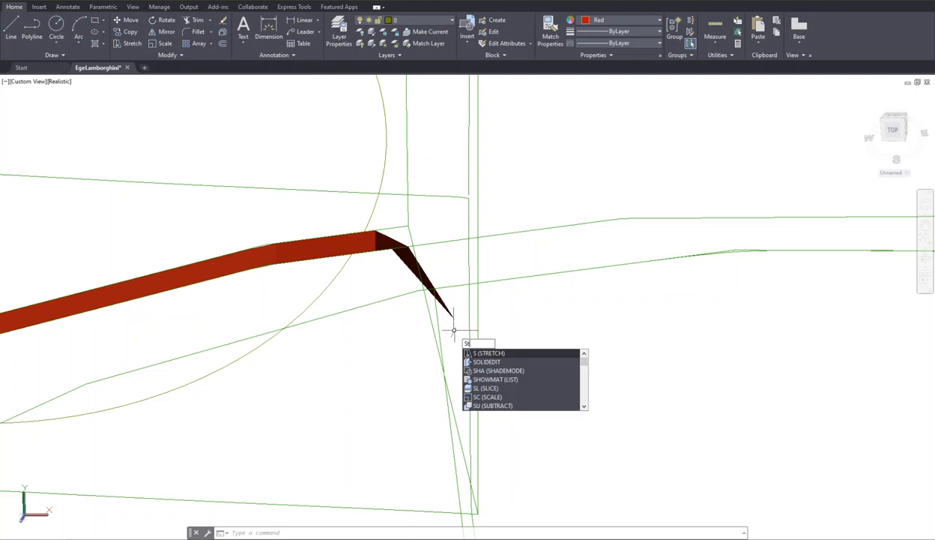
{"action": "type", "text": "TCH"}
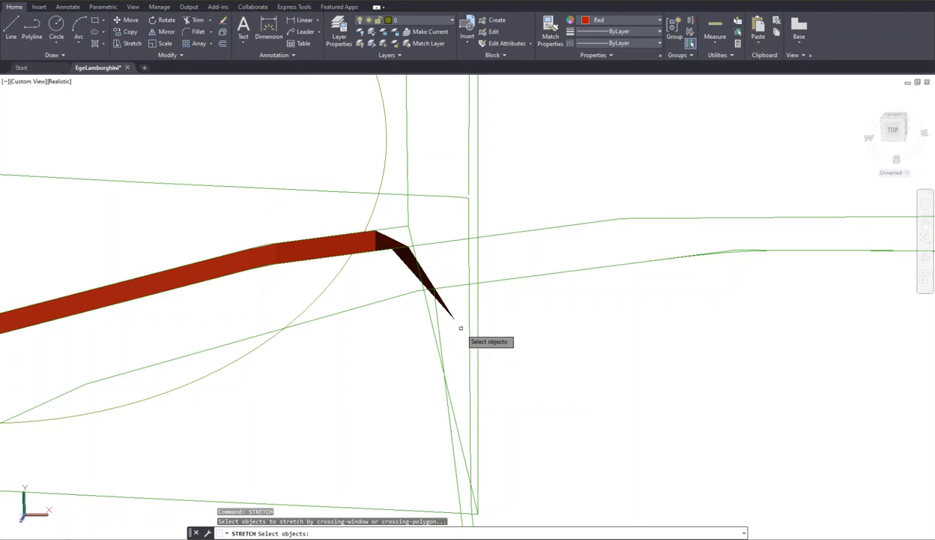
{"action": "left_click", "coordinate": [461, 328]}
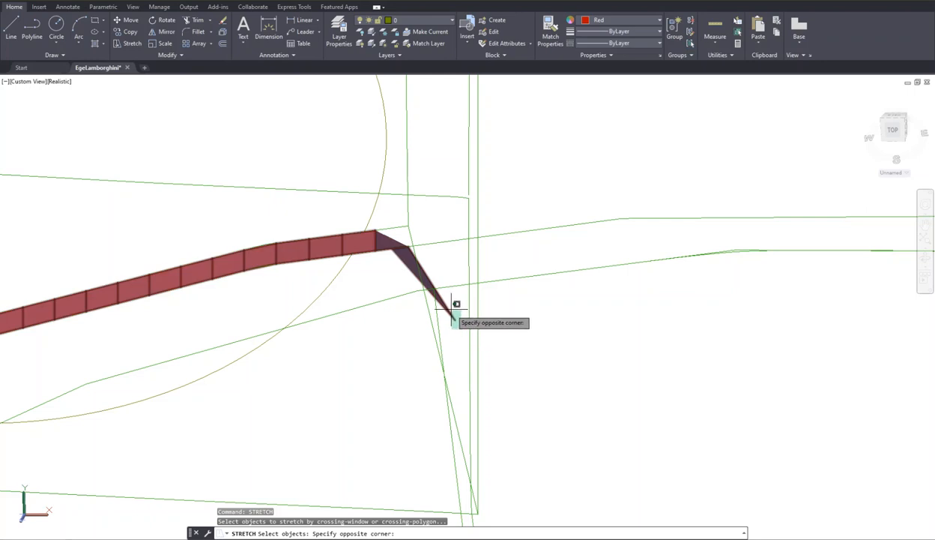
{"action": "left_click", "coordinate": [452, 316]}
{"action": "key", "text": "Return"}
{"action": "left_click", "coordinate": [453, 319]}
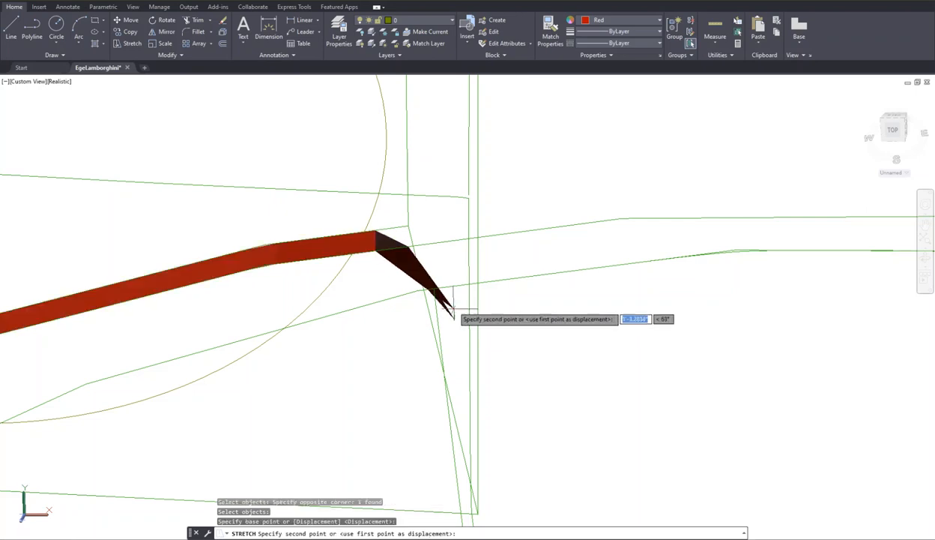
{"action": "left_click", "coordinate": [409, 228]}
{"action": "scroll", "coordinate": [411, 244], "scroll_direction": "down", "scroll_amount": 3}
{"action": "scroll", "coordinate": [410, 245], "scroll_direction": "up", "scroll_amount": 4}
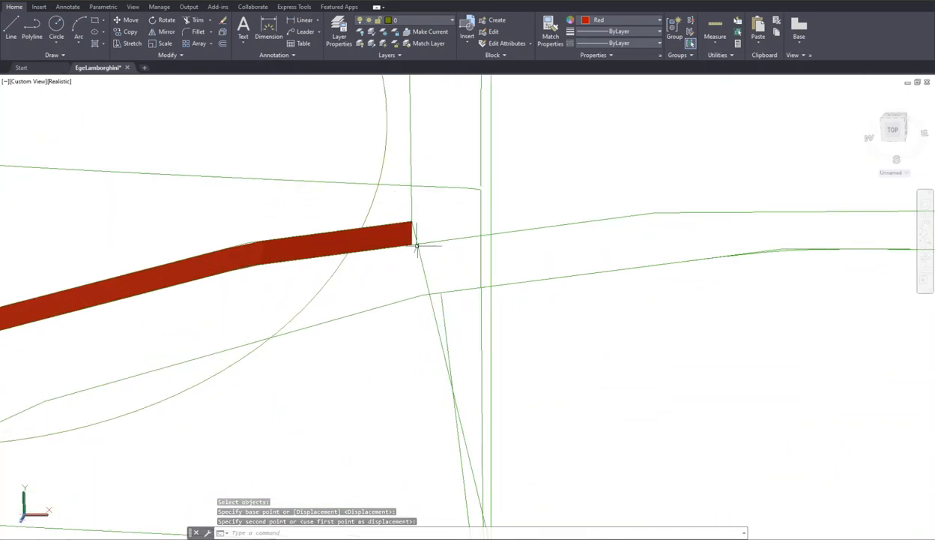
{"action": "scroll", "coordinate": [414, 248], "scroll_direction": "down", "scroll_amount": 5}
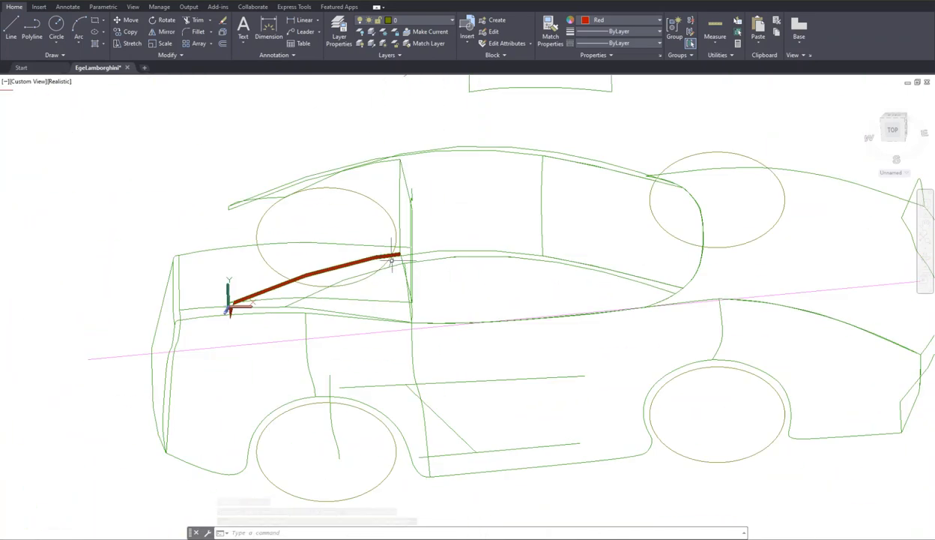
Step: Stretch the stray vertex at the pillar surface's hood end onto the front endpoint of the upper pillar curve
{"action": "scroll", "coordinate": [297, 294], "scroll_direction": "down", "scroll_amount": 3}
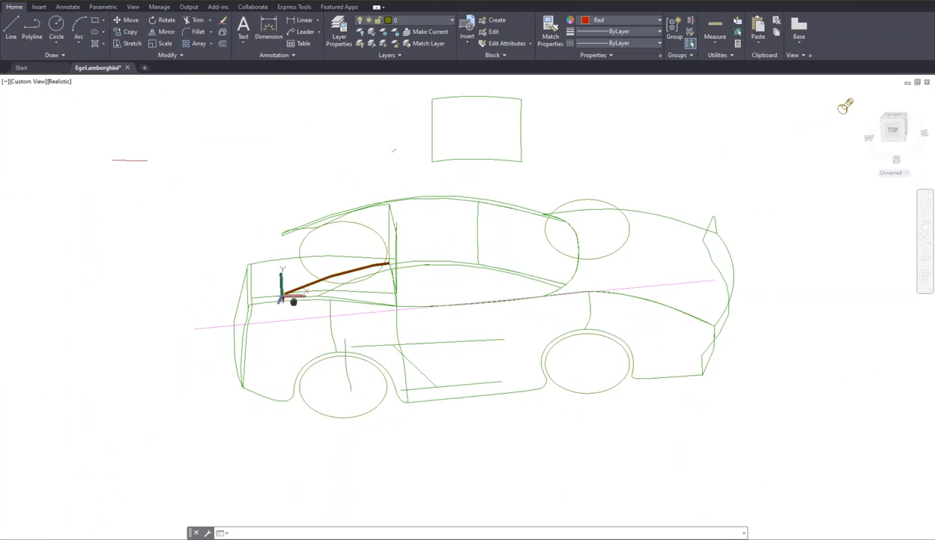
{"action": "scroll", "coordinate": [349, 284], "scroll_direction": "up", "scroll_amount": 3}
{"action": "scroll", "coordinate": [328, 287], "scroll_direction": "up", "scroll_amount": 5}
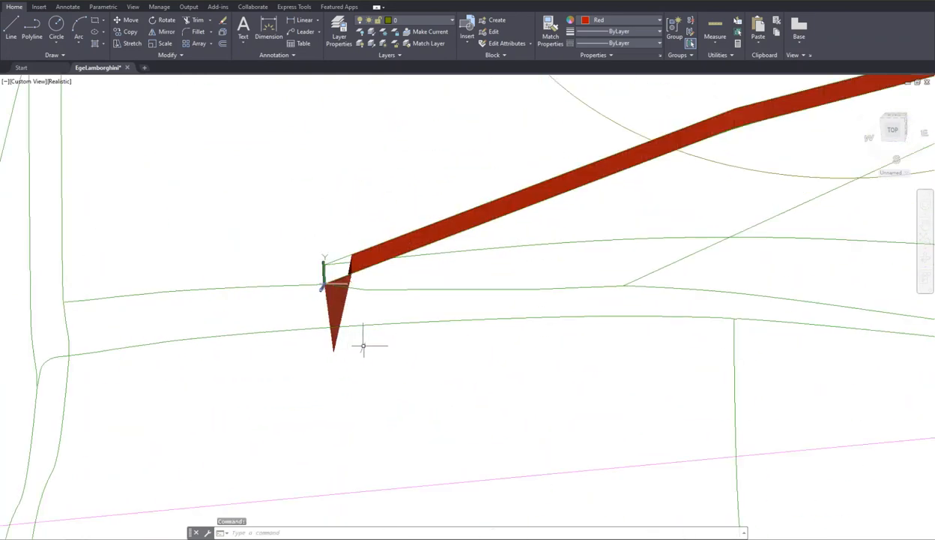
{"action": "type", "text": "s"}
{"action": "key", "text": "Return"}
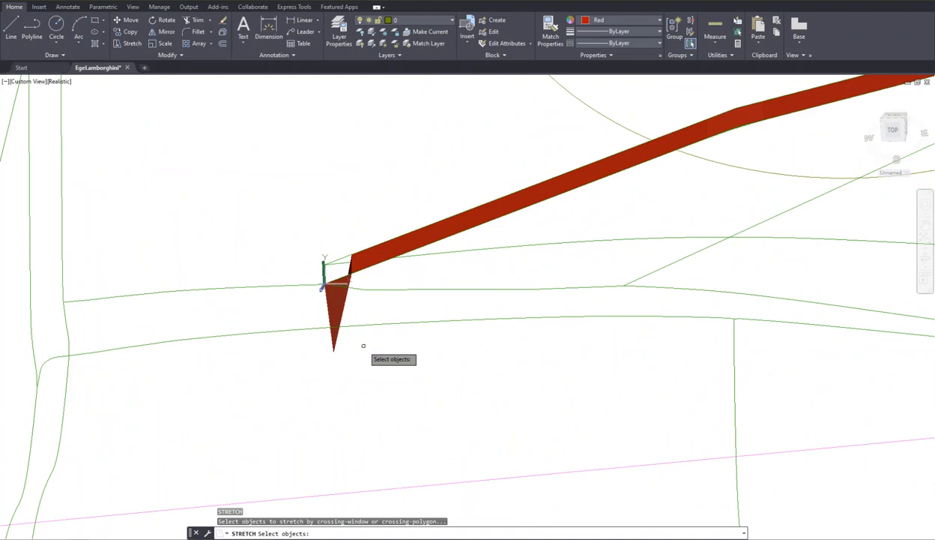
{"action": "left_click", "coordinate": [357, 363]}
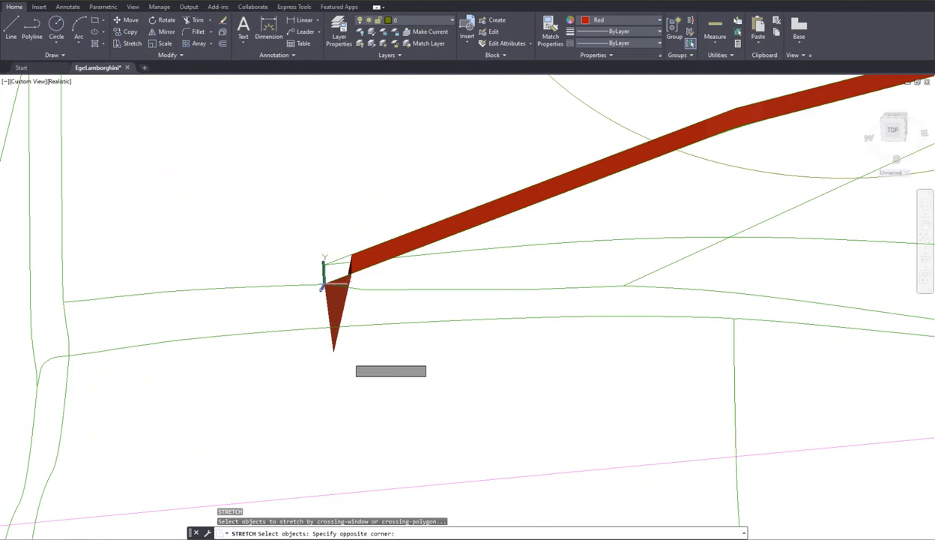
{"action": "left_click", "coordinate": [325, 343]}
{"action": "key", "text": "Return"}
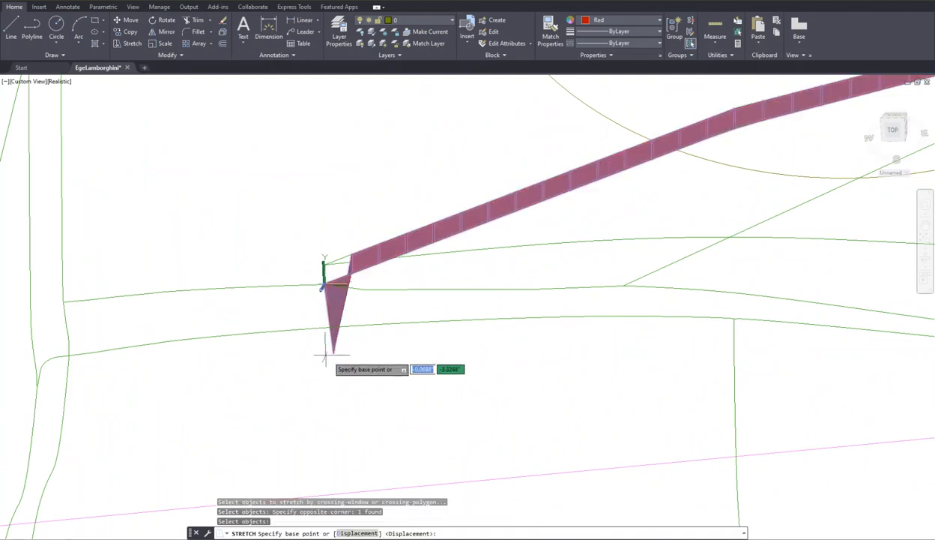
{"action": "left_click", "coordinate": [332, 355]}
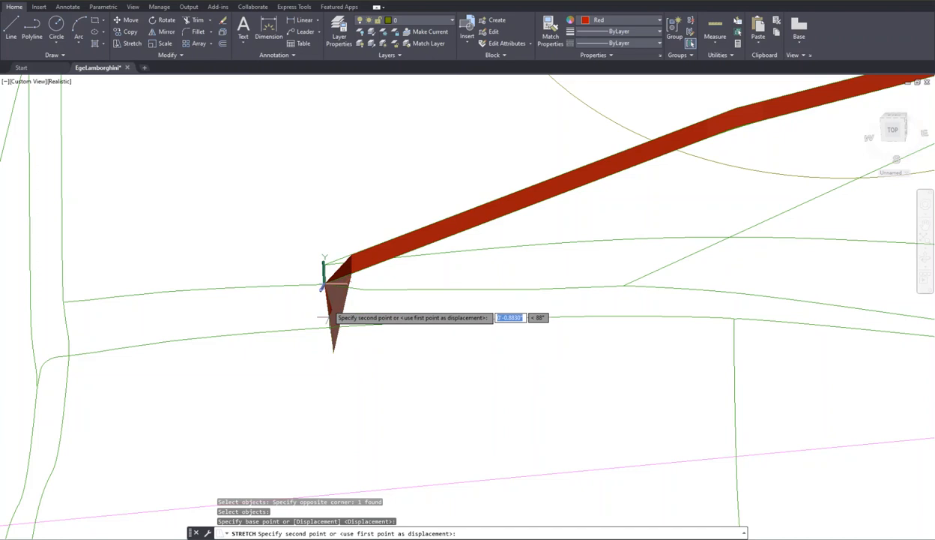
{"action": "left_click", "coordinate": [325, 278]}
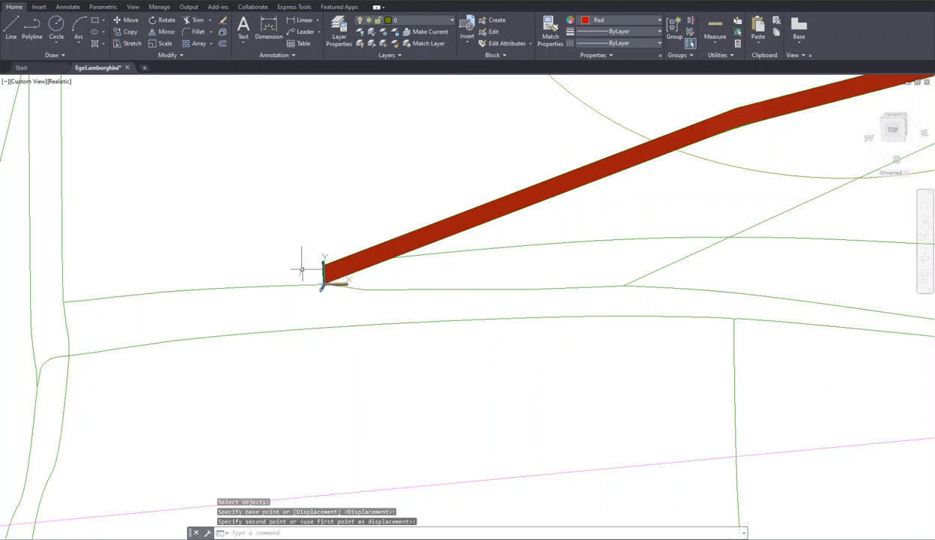
Step: Examine the pillar surface along its length and where its roof end meets the surrounding curves
{"action": "scroll", "coordinate": [432, 257], "scroll_direction": "down", "scroll_amount": 2}
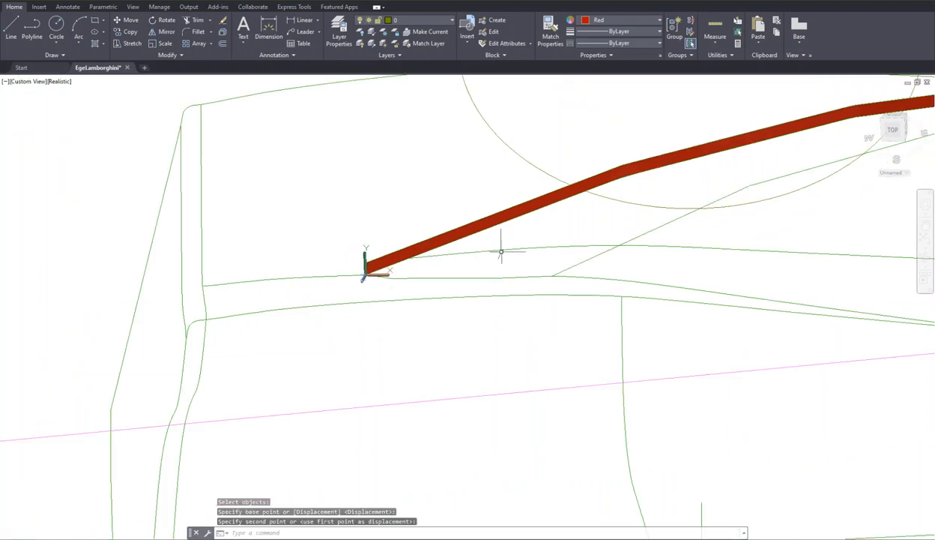
{"action": "middle_click_drag", "start_coordinate": [502, 249], "coordinate": [404, 268]}
{"action": "middle_click_drag", "start_coordinate": [611, 202], "coordinate": [471, 251]}
{"action": "scroll", "coordinate": [622, 201], "scroll_direction": "up", "scroll_amount": 3}
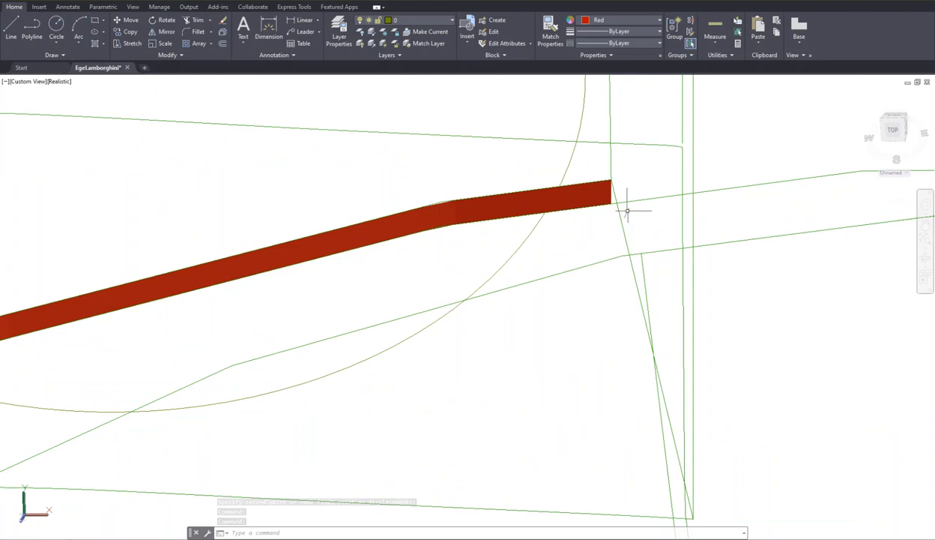
{"action": "middle_click_drag", "start_coordinate": [630, 207], "coordinate": [710, 231]}
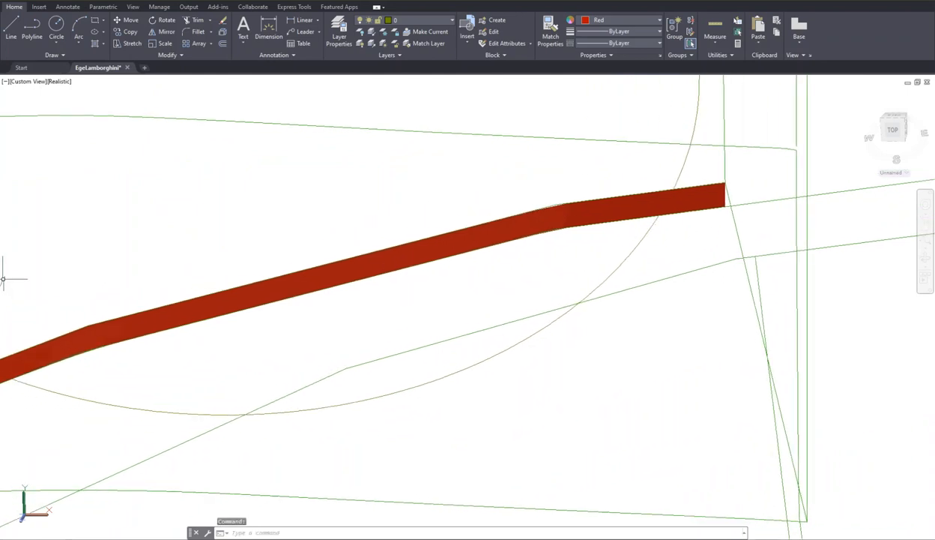
{"action": "scroll", "coordinate": [223, 218], "scroll_direction": "down", "scroll_amount": 1}
{"action": "scroll", "coordinate": [220, 217], "scroll_direction": "up", "scroll_amount": 2}
{"action": "scroll", "coordinate": [219, 216], "scroll_direction": "down", "scroll_amount": 3}
{"action": "middle_click_drag", "start_coordinate": [217, 217], "coordinate": [307, 239]}
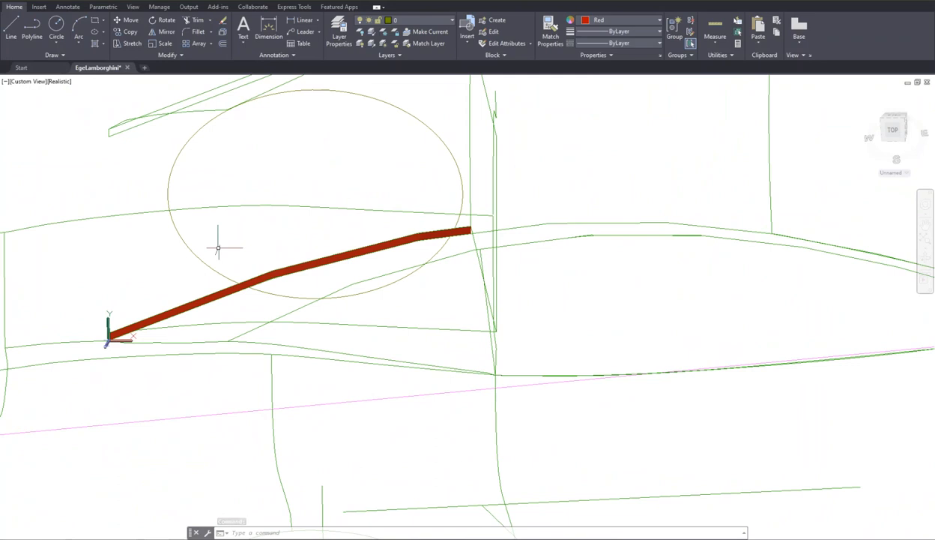
Step: Thicken the windshield pillar surface by 0.2", converting its mesh to a smooth 3D solid or surface
{"action": "type", "text": "THICKEN"}
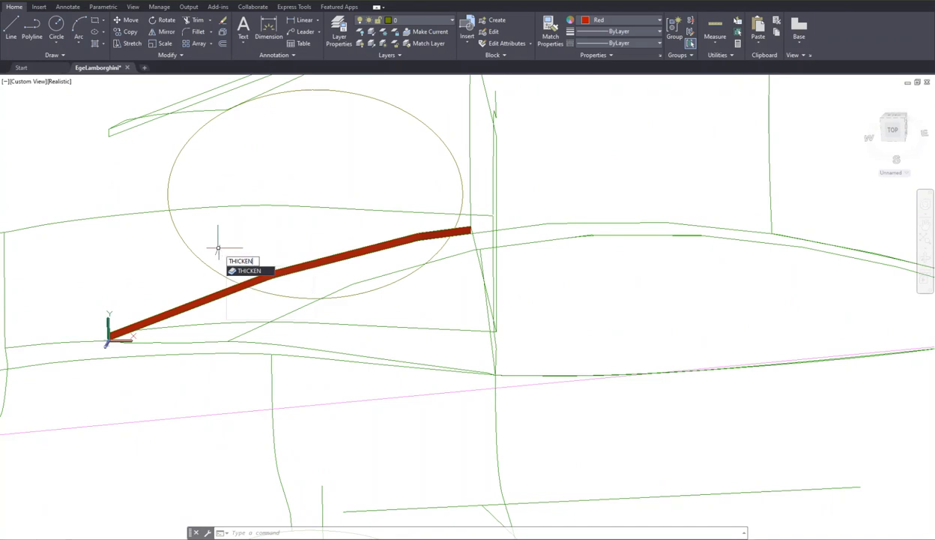
{"action": "key", "text": "Return"}
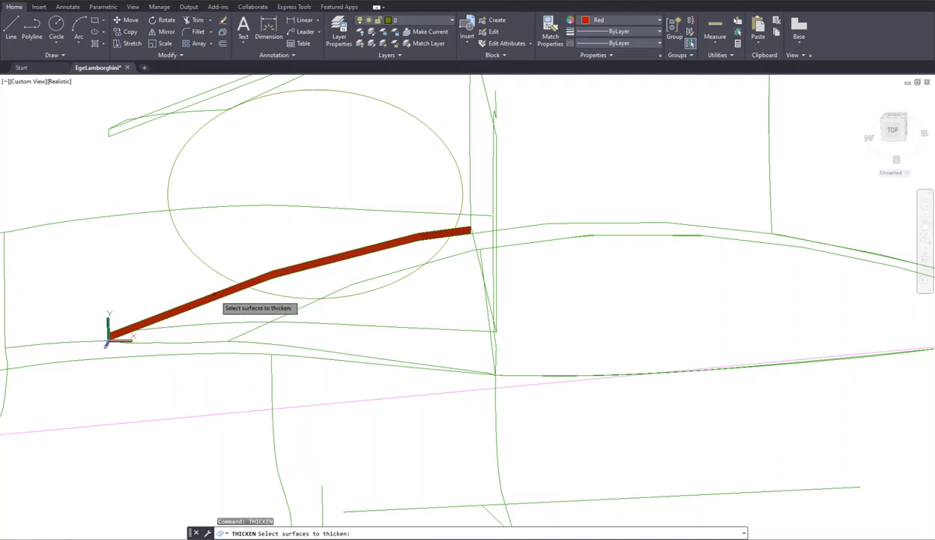
{"action": "left_click", "coordinate": [214, 293]}
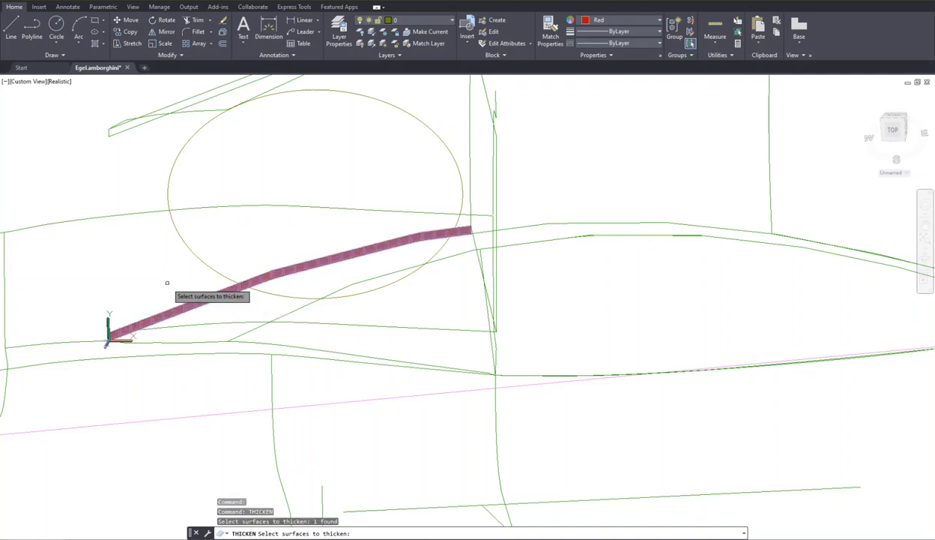
{"action": "key", "text": "Return"}
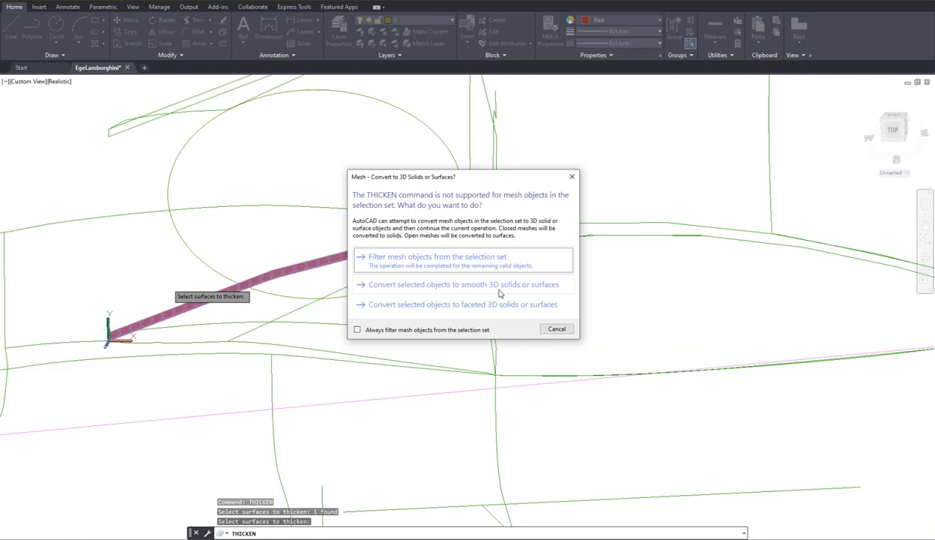
{"action": "left_click", "coordinate": [448, 285]}
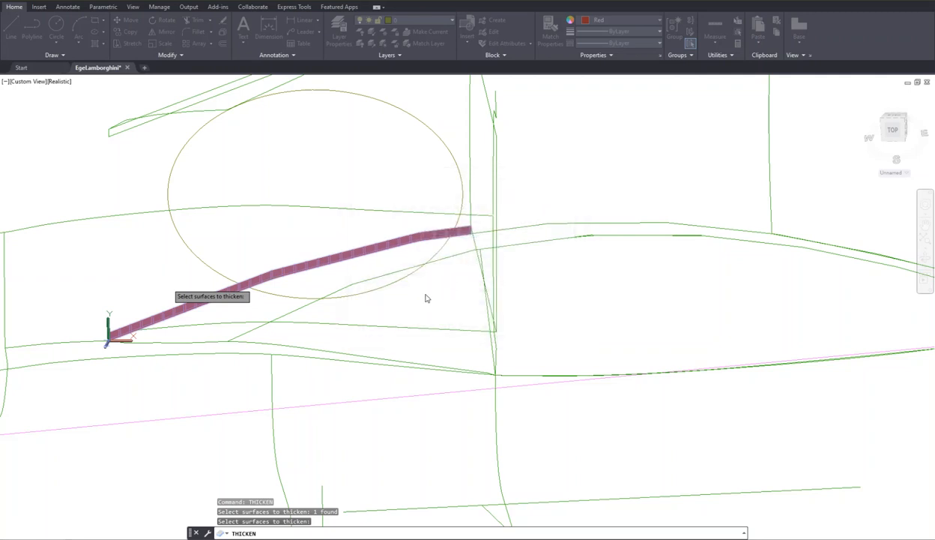
{"action": "key", "text": "Return"}
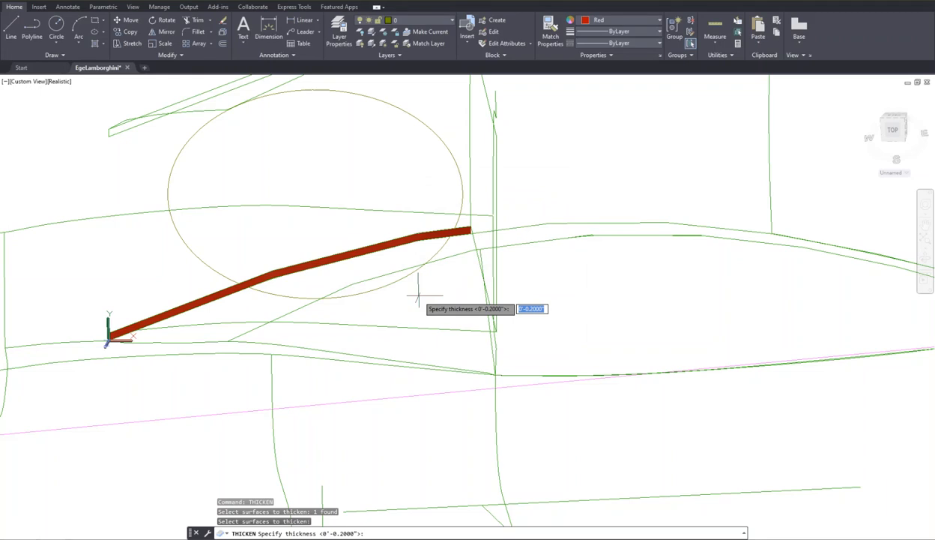
{"action": "type", "text": "0.2"}
{"action": "key", "text": "Return"}
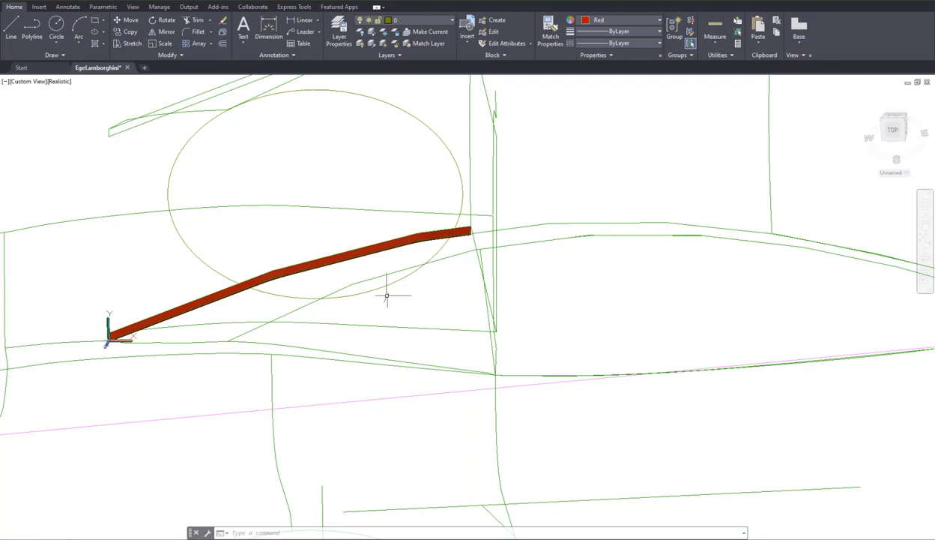
Step: Assign the thickened pillar solid to the blue layer, deselect it and save the drawing
{"action": "left_click", "coordinate": [365, 248]}
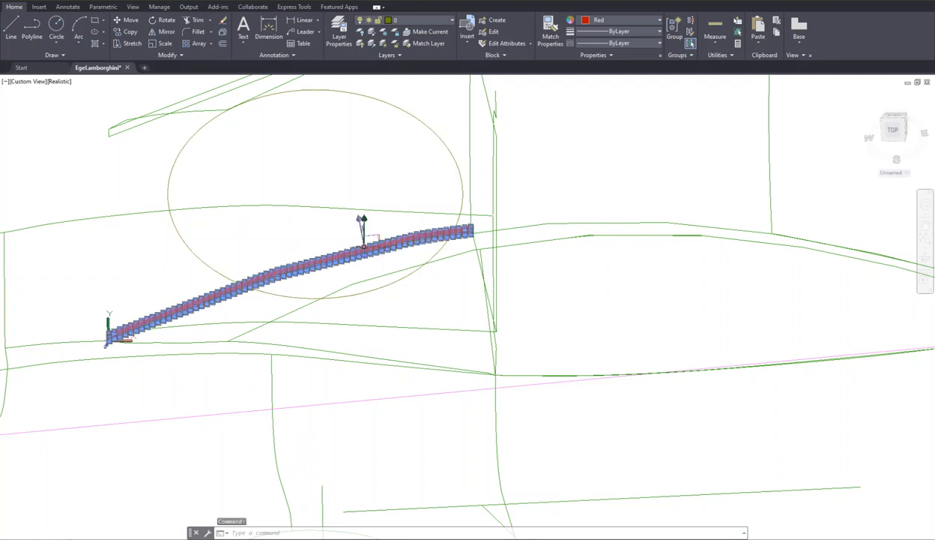
{"action": "right_click", "coordinate": [367, 252]}
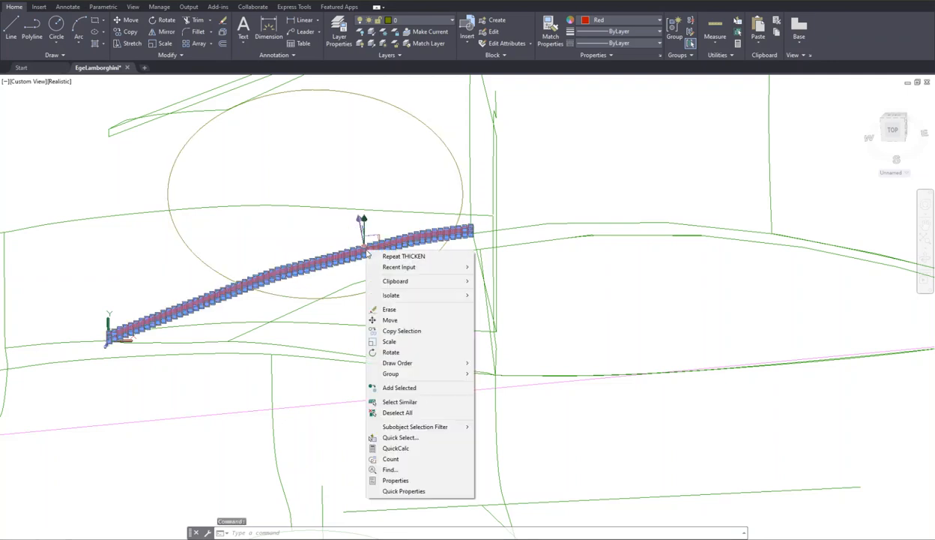
{"action": "left_click", "coordinate": [410, 491]}
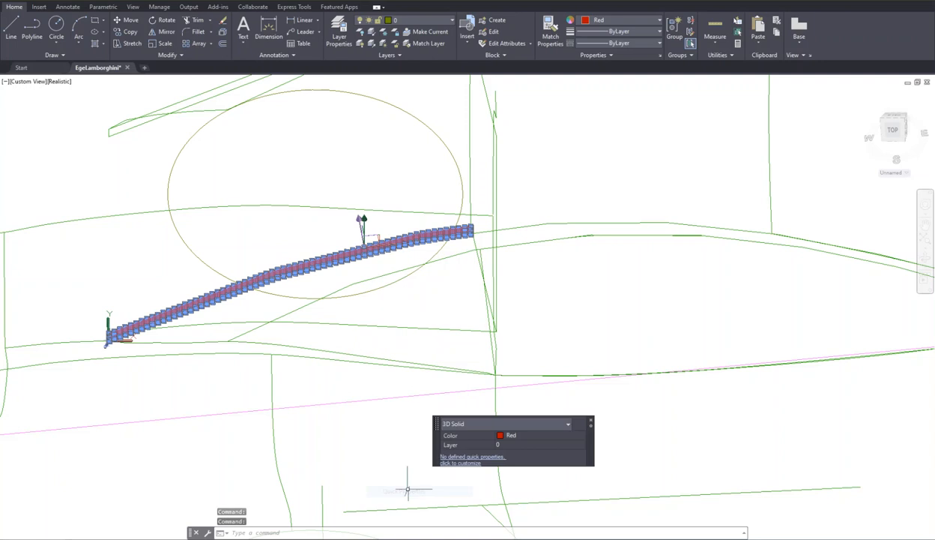
{"action": "left_click", "coordinate": [507, 444]}
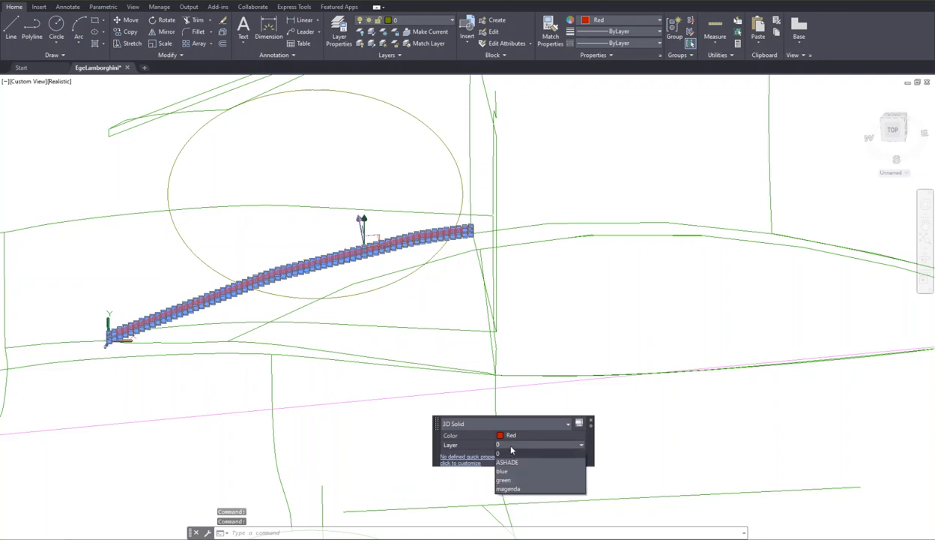
{"action": "left_click", "coordinate": [503, 471]}
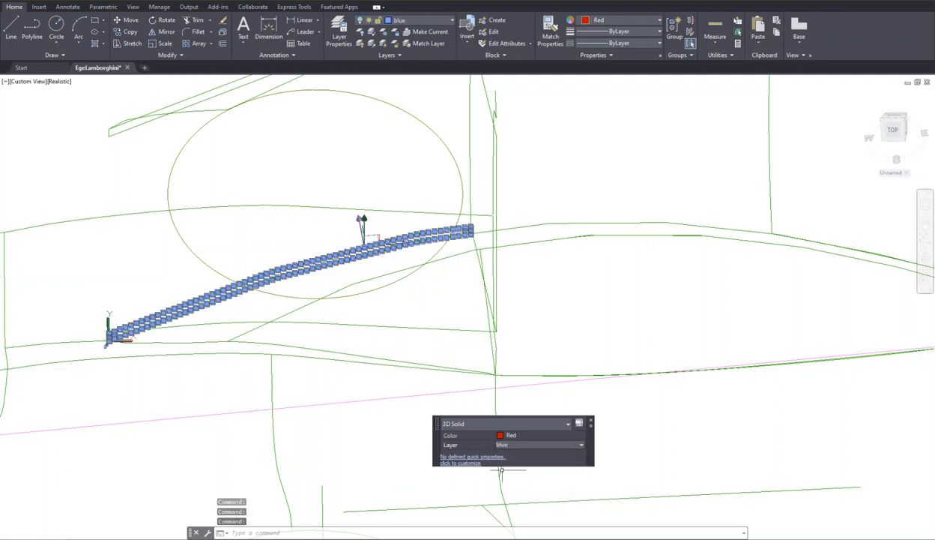
{"action": "left_click", "coordinate": [591, 423]}
{"action": "left_click", "coordinate": [267, 180]}
{"action": "left_click", "coordinate": [266, 179]}
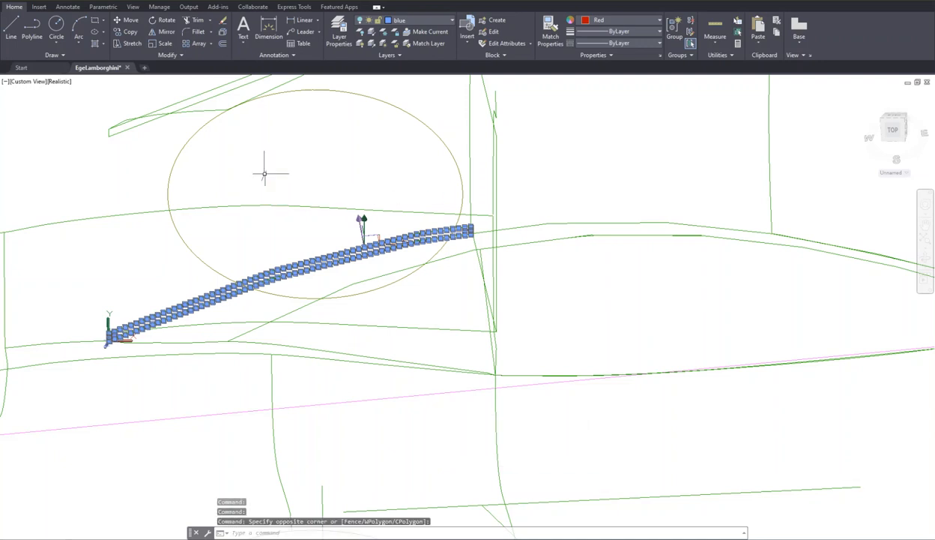
{"action": "key", "text": "Escape"}
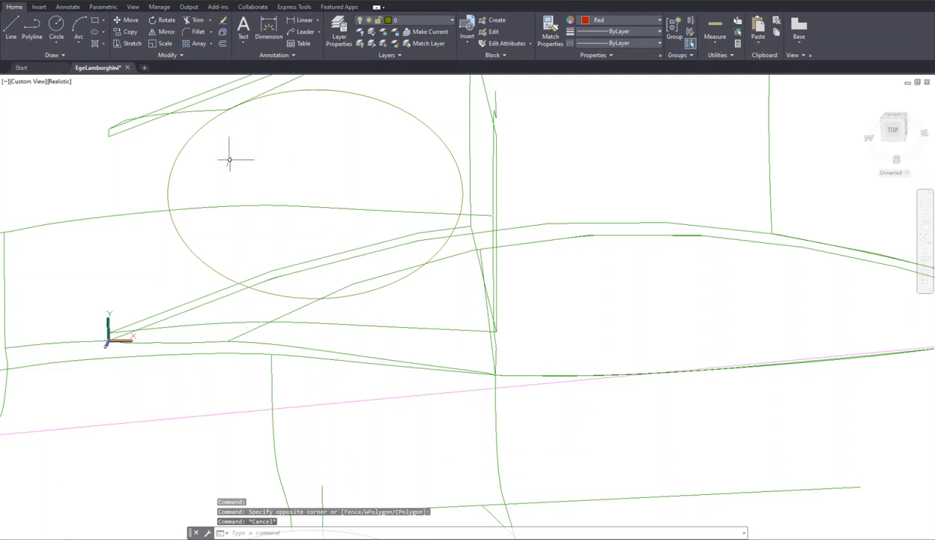
{"action": "key", "text": "ctrl+s"}
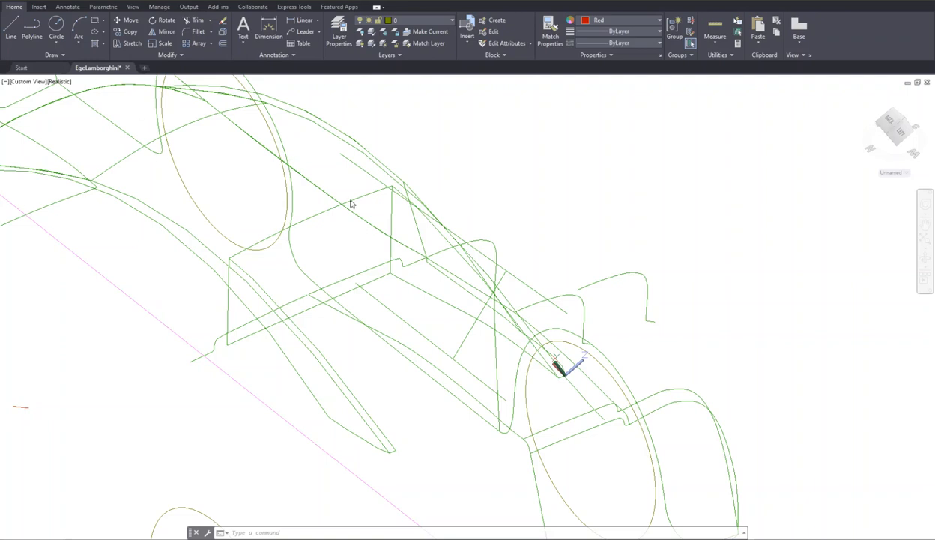
Step: Try to create an EDGESURF surface from the sloping pillar curve, the vertical rear line and the two lower curves of the side window
{"action": "left_click", "coordinate": [390, 211]}
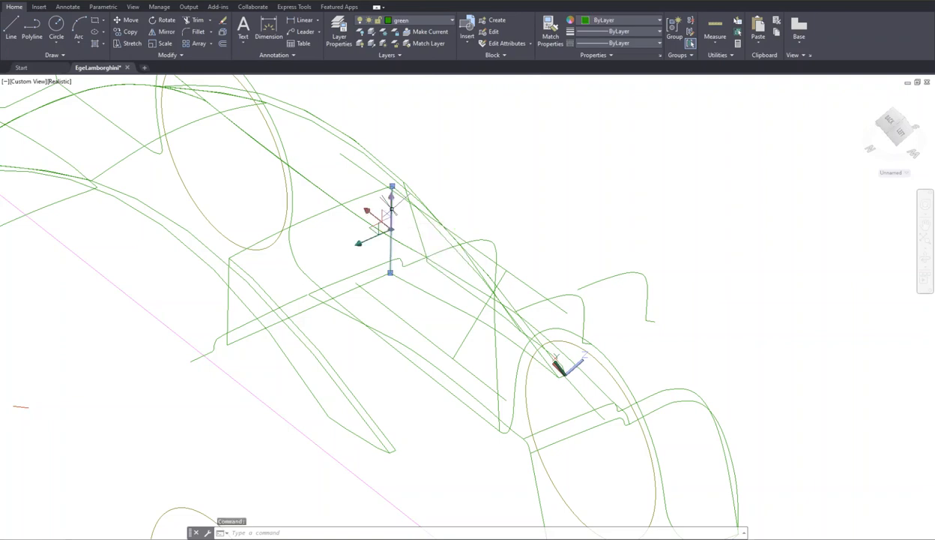
{"action": "left_click", "coordinate": [439, 225]}
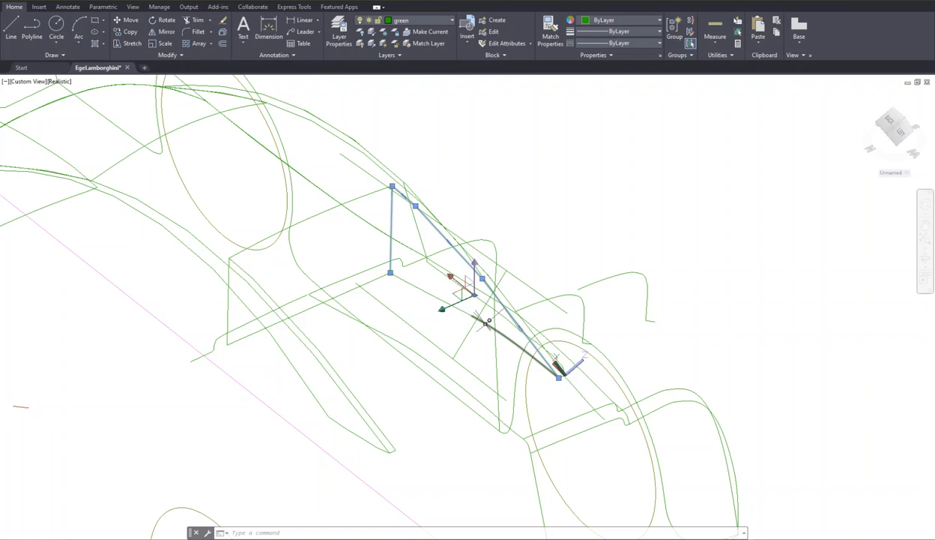
{"action": "left_click", "coordinate": [487, 320]}
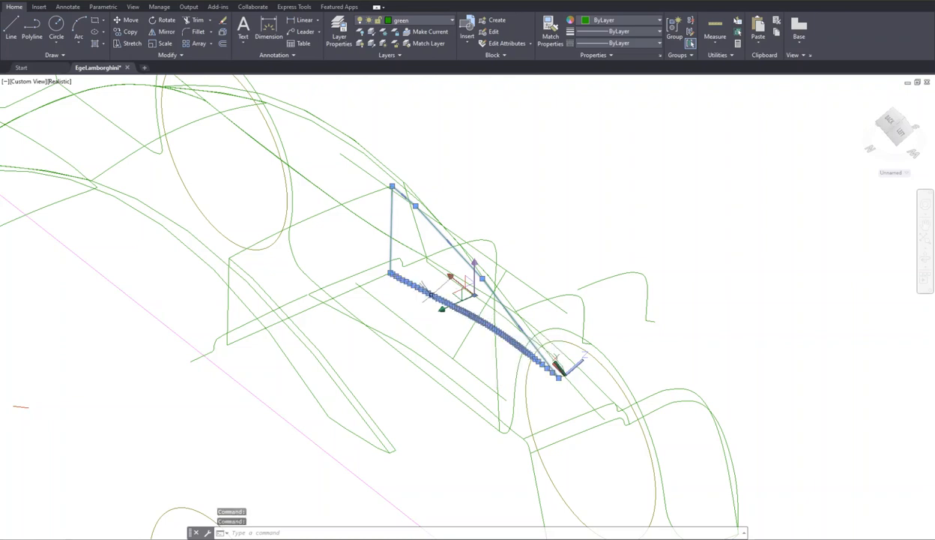
{"action": "mouse_move", "coordinate": [434, 297]}
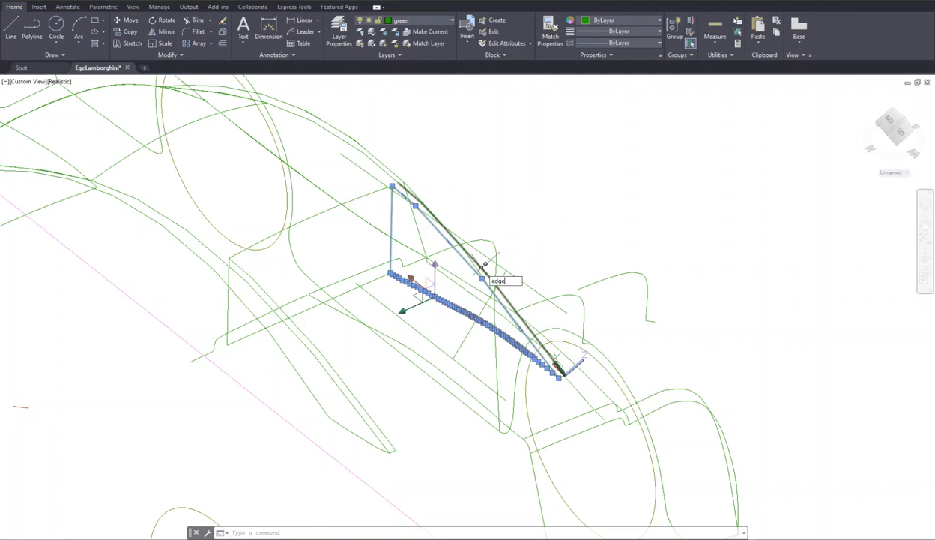
{"action": "type", "text": "f"}
{"action": "key", "text": "Return"}
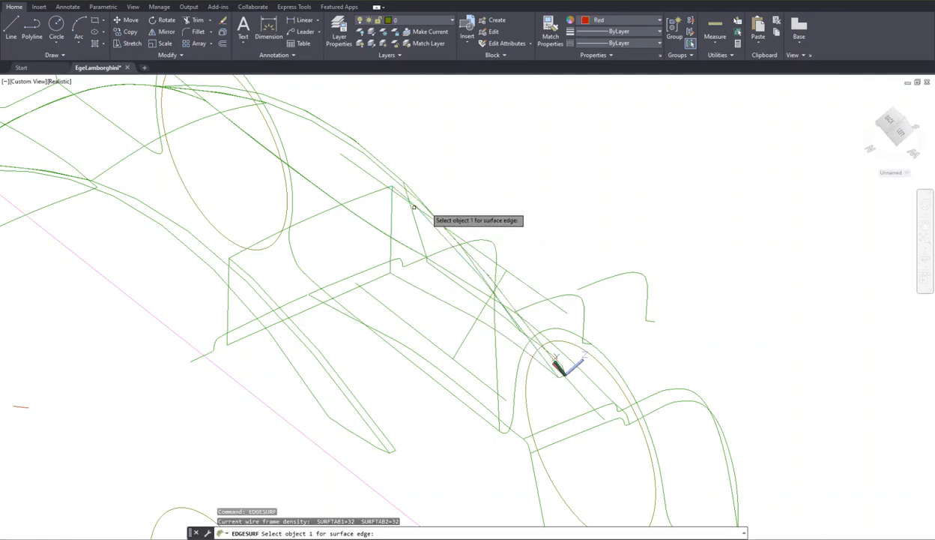
{"action": "left_click", "coordinate": [440, 235]}
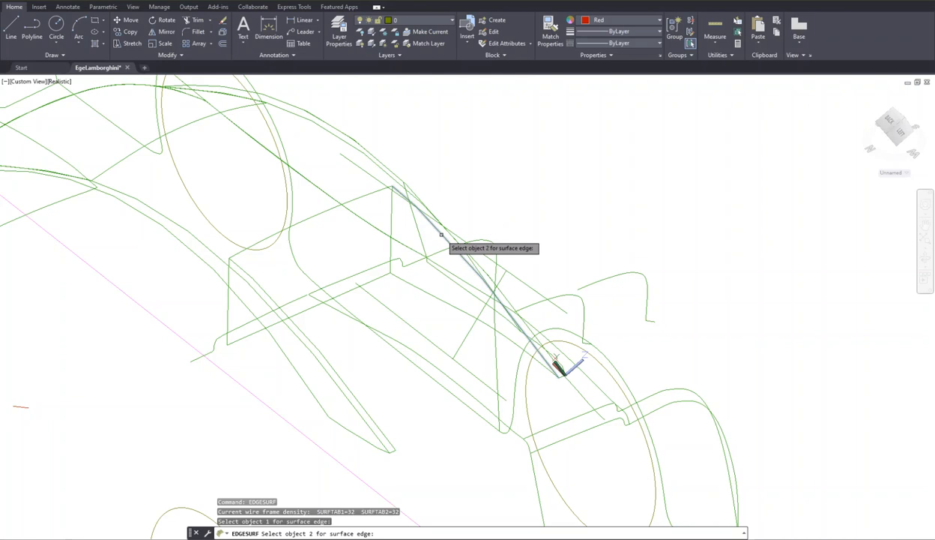
{"action": "left_click", "coordinate": [391, 212]}
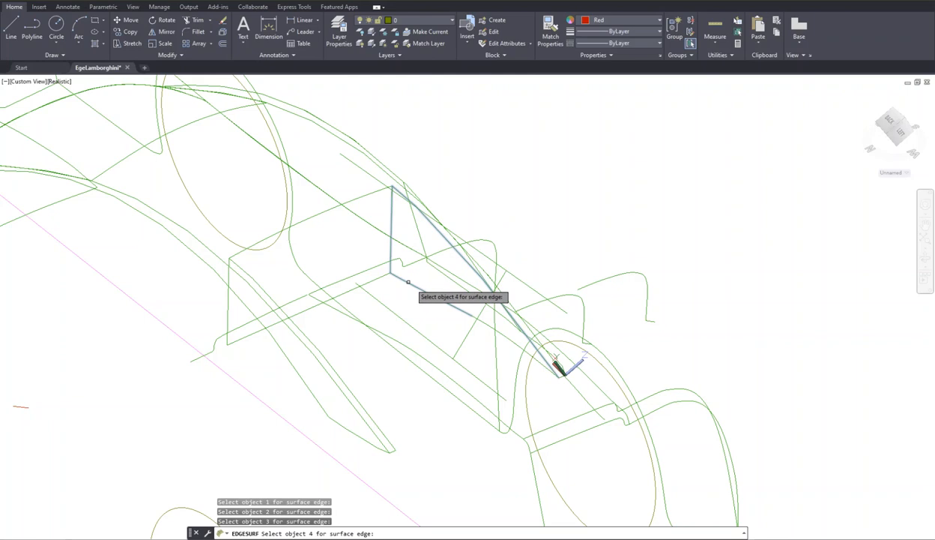
{"action": "left_click", "coordinate": [484, 324]}
{"action": "left_click", "coordinate": [484, 324]}
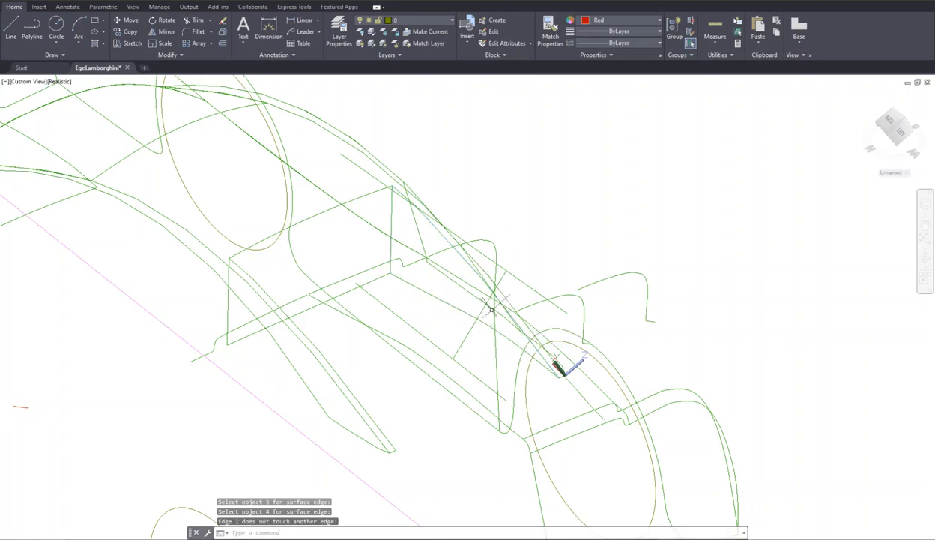
Step: Retry EDGESURF on the side window, selecting its pillar curve, vertical line, rear lower curve and front lower curve in order
{"action": "key", "text": "Return"}
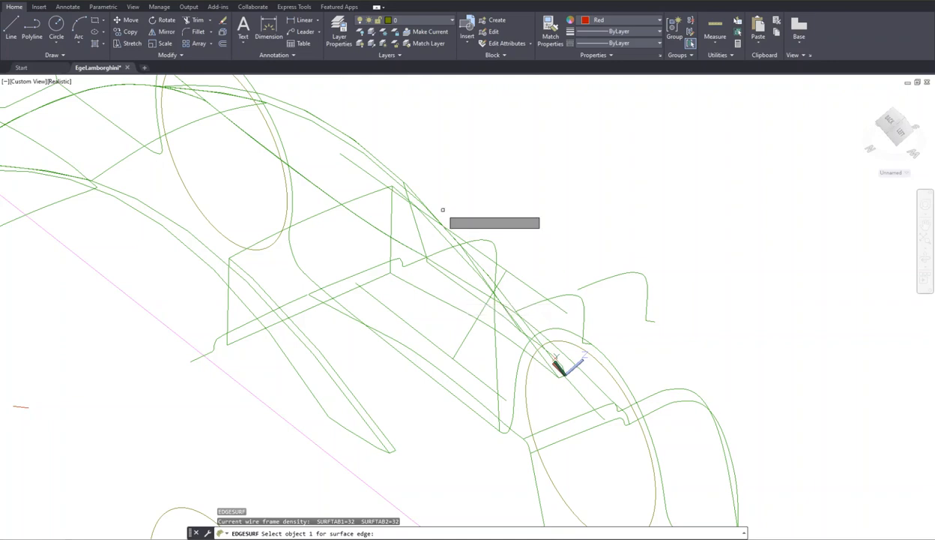
{"action": "left_click", "coordinate": [425, 222]}
{"action": "left_click", "coordinate": [390, 224]}
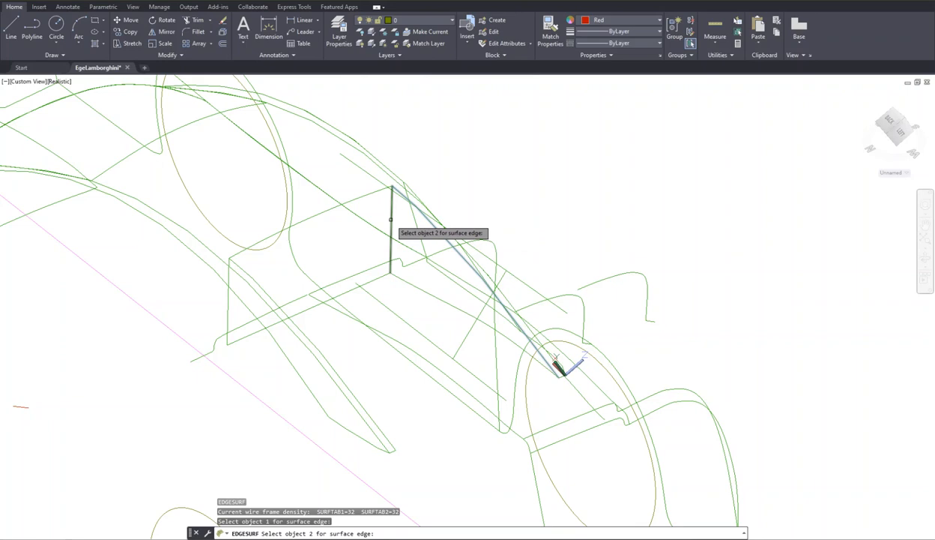
{"action": "left_click", "coordinate": [415, 285]}
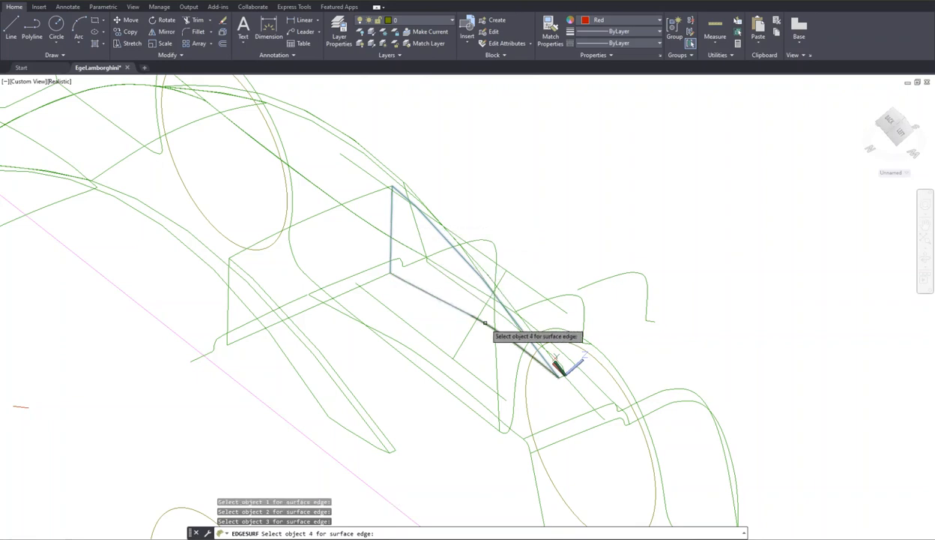
{"action": "left_click", "coordinate": [484, 323]}
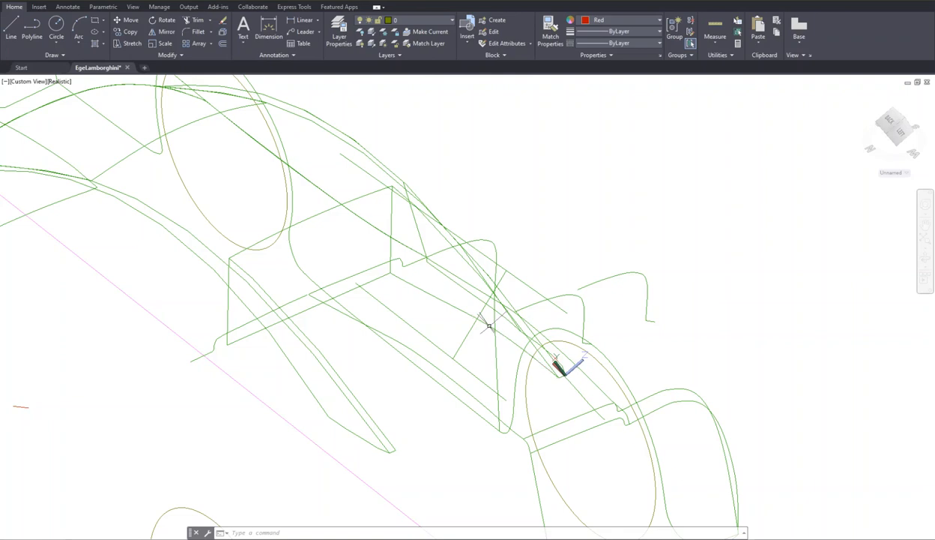
Step: Check whether the front lower curve and the sloping pillar curve meet at the front corner of the side window
{"action": "left_click", "coordinate": [488, 327]}
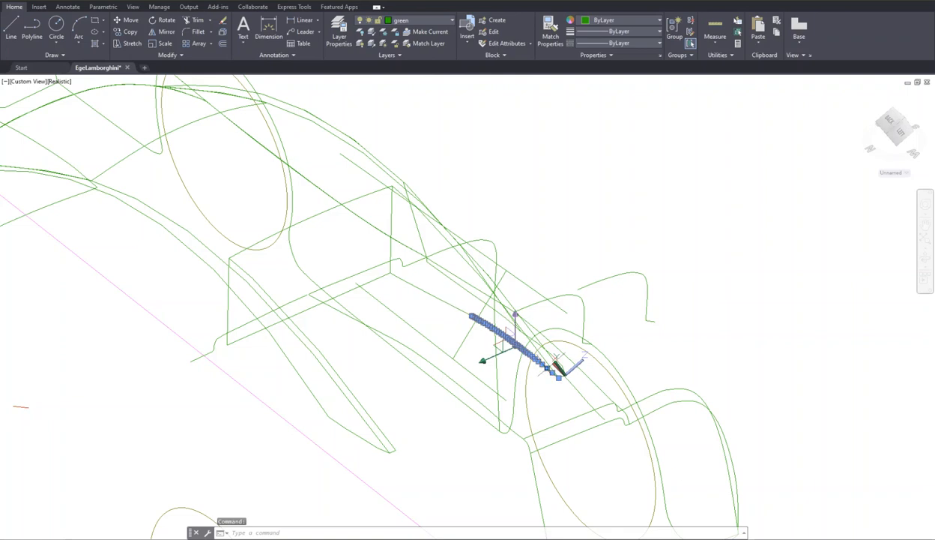
{"action": "left_click", "coordinate": [539, 349]}
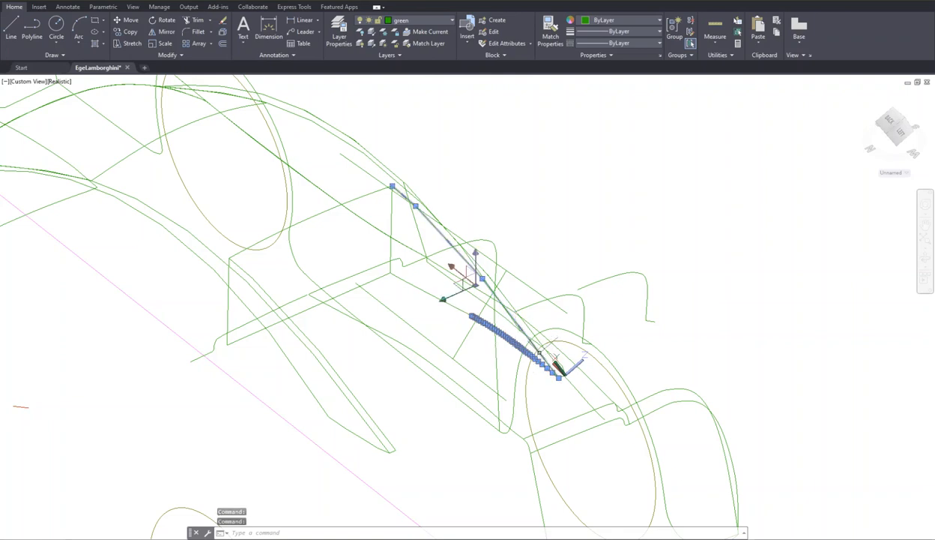
{"action": "scroll", "coordinate": [558, 375], "scroll_direction": "down", "scroll_amount": 5}
{"action": "scroll", "coordinate": [559, 375], "scroll_direction": "up", "scroll_amount": 10}
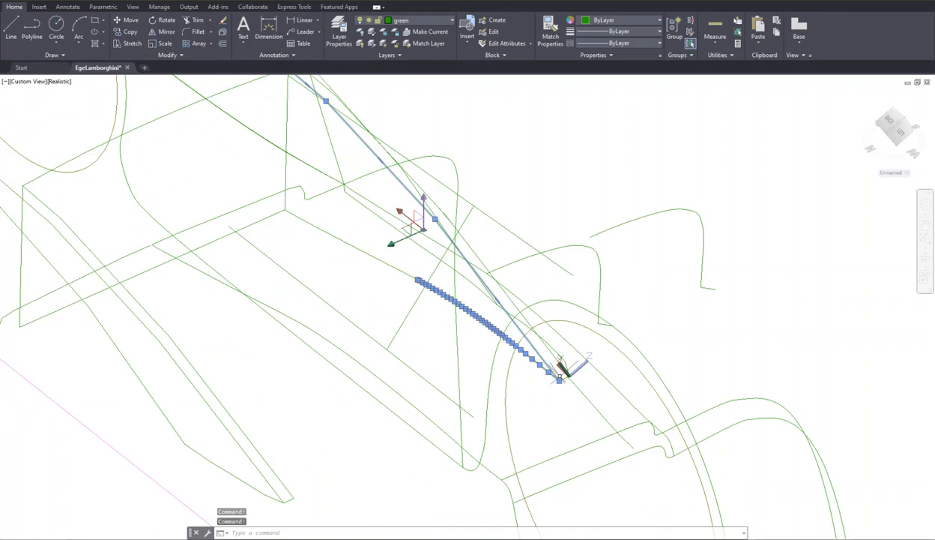
{"action": "scroll", "coordinate": [558, 372], "scroll_direction": "up", "scroll_amount": 5}
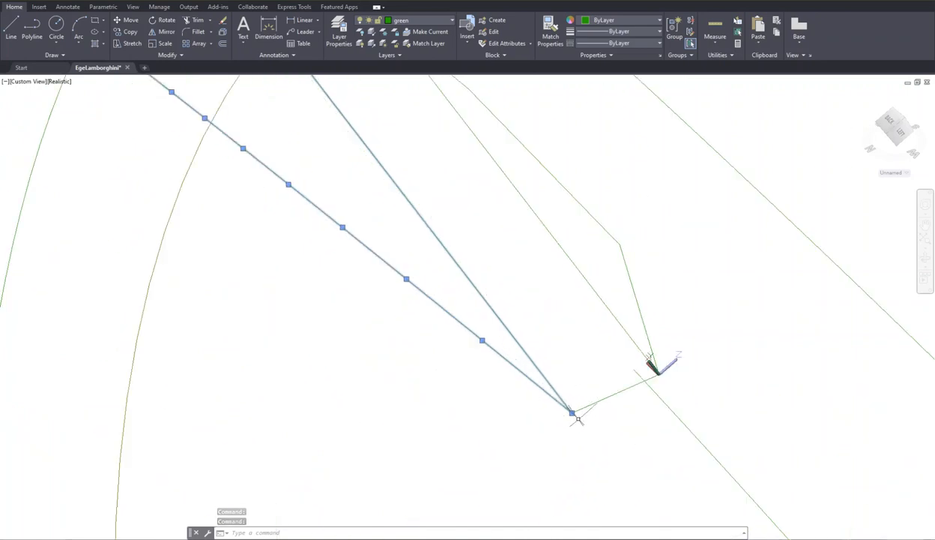
{"action": "left_click", "coordinate": [572, 413]}
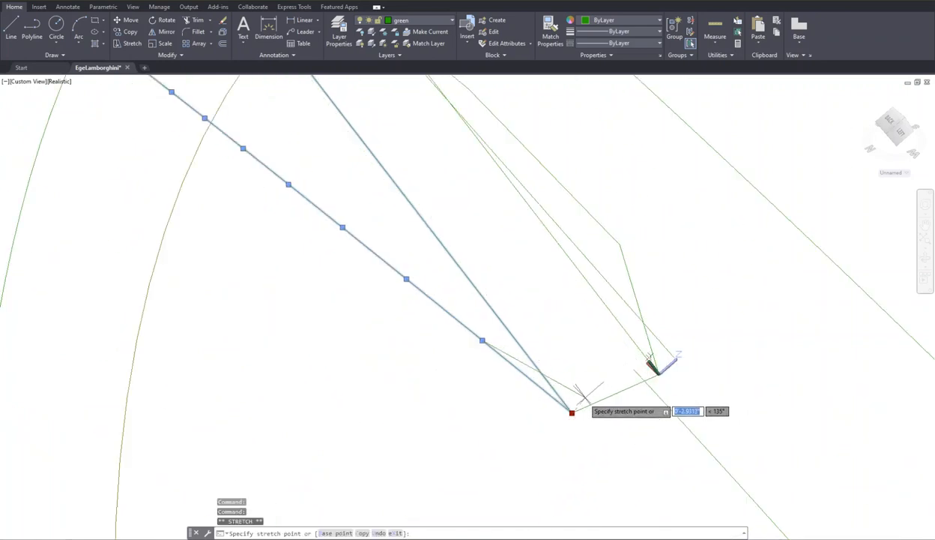
{"action": "key", "text": "Escape"}
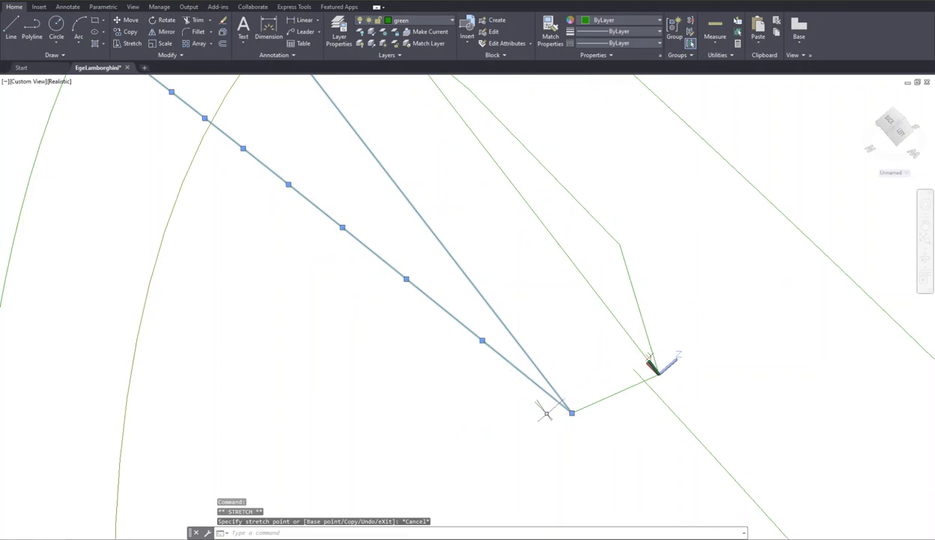
Step: Check the endpoint connections of the rear lower curve, vertical line and pillar curve at the side window's two rear corners, then clear the selection
{"action": "middle_click_drag", "start_coordinate": [327, 244], "coordinate": [560, 363]}
{"action": "scroll", "coordinate": [527, 347], "scroll_direction": "down", "scroll_amount": 8}
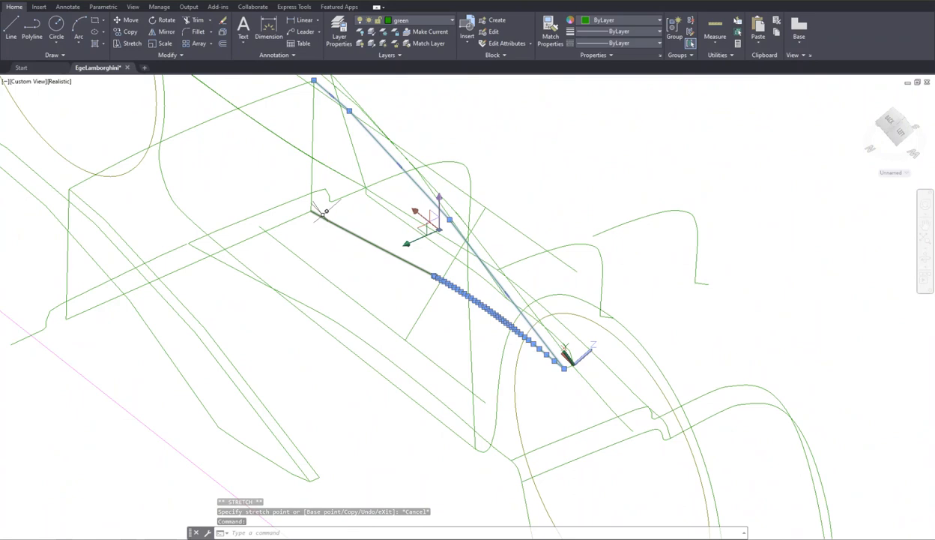
{"action": "left_click", "coordinate": [324, 215]}
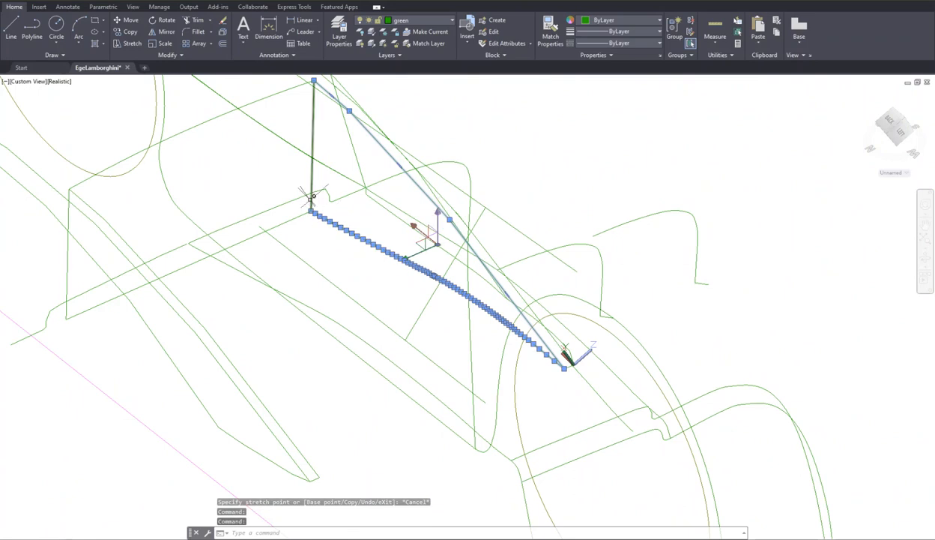
{"action": "left_click", "coordinate": [312, 197]}
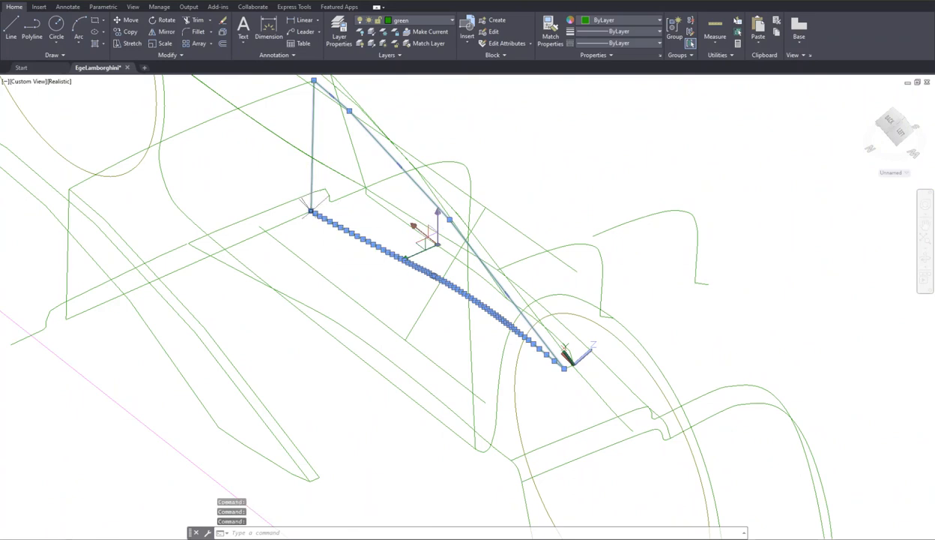
{"action": "left_click", "coordinate": [311, 210]}
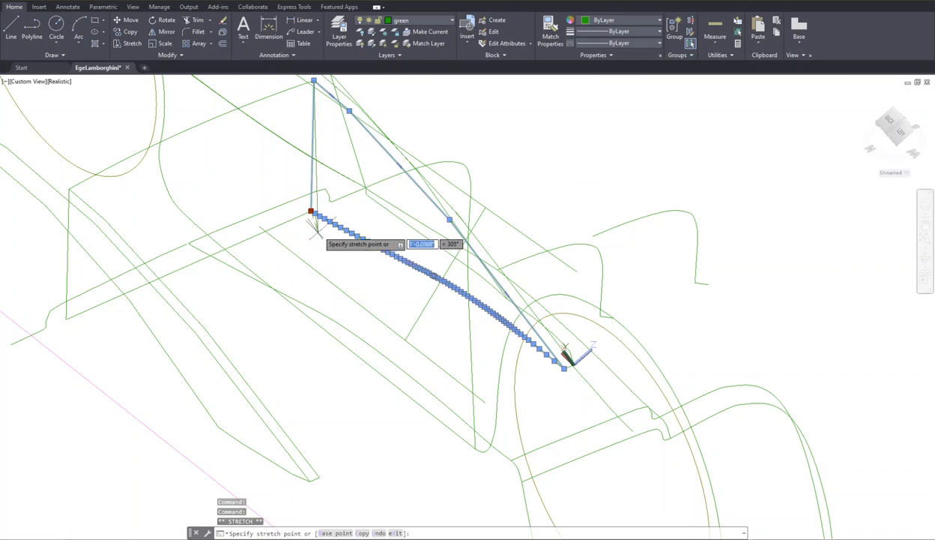
{"action": "key", "text": "Escape"}
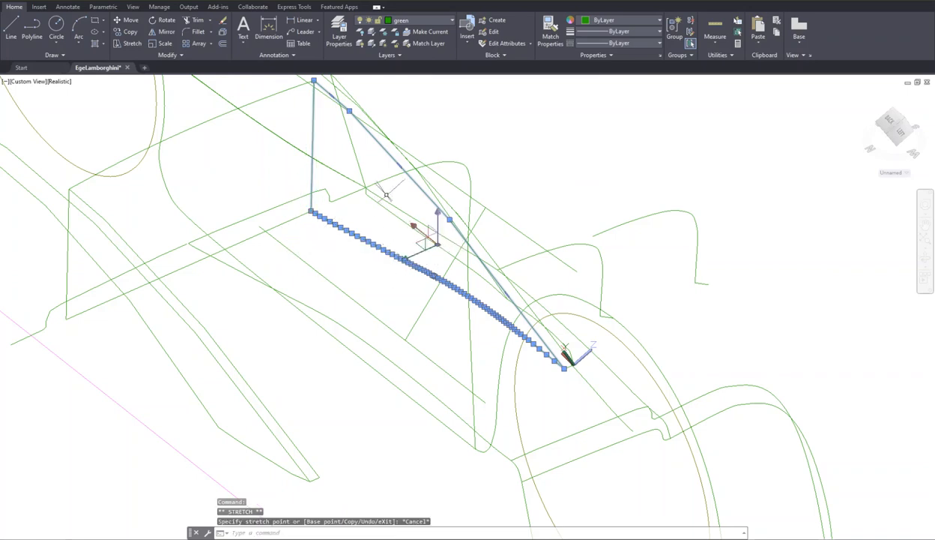
{"action": "mouse_move", "coordinate": [330, 95]}
{"action": "middle_mouse_down"}
{"action": "mouse_move", "coordinate": [334, 127]}
{"action": "mouse_move", "coordinate": [323, 137]}
{"action": "middle_mouse_up"}
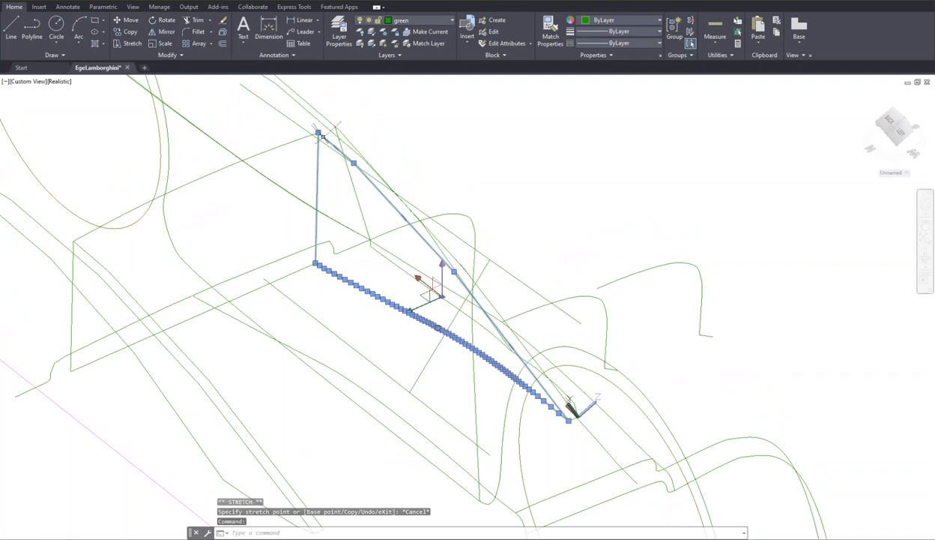
{"action": "left_click", "coordinate": [318, 133]}
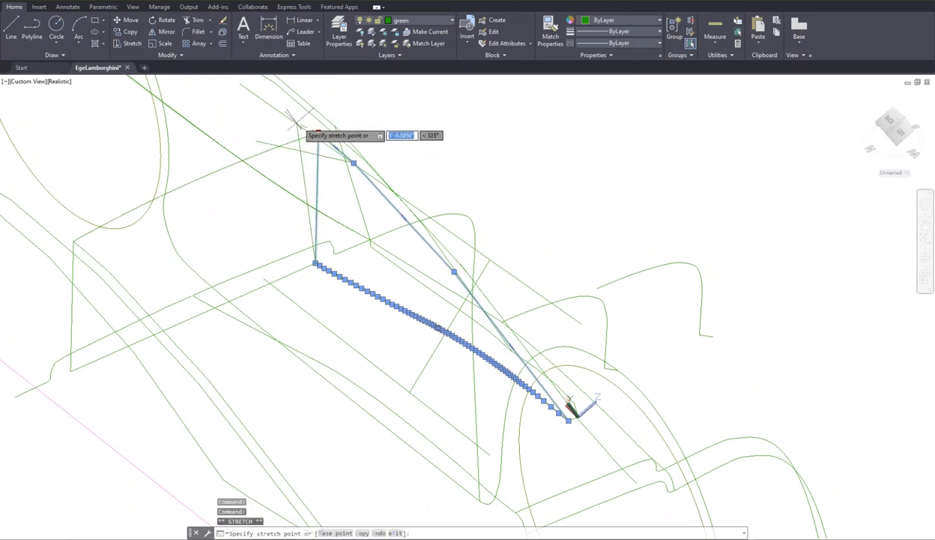
{"action": "key", "text": "Escape"}
{"action": "key", "text": "Escape"}
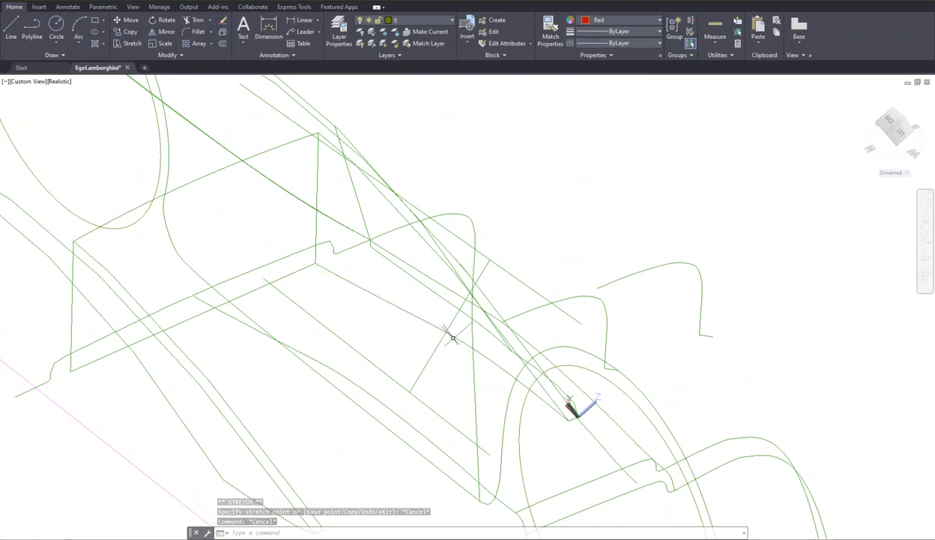
Step: Inspect the junction between the rear and front lower curves of the side window, then clear the selection
{"action": "left_click", "coordinate": [419, 318]}
{"action": "scroll", "coordinate": [439, 321], "scroll_direction": "down", "scroll_amount": 2}
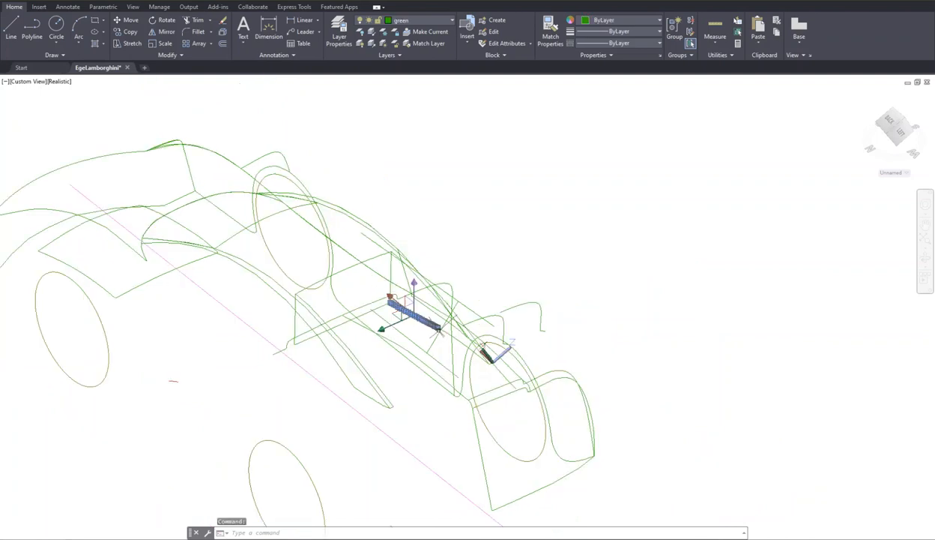
{"action": "scroll", "coordinate": [439, 322], "scroll_direction": "up", "scroll_amount": 8}
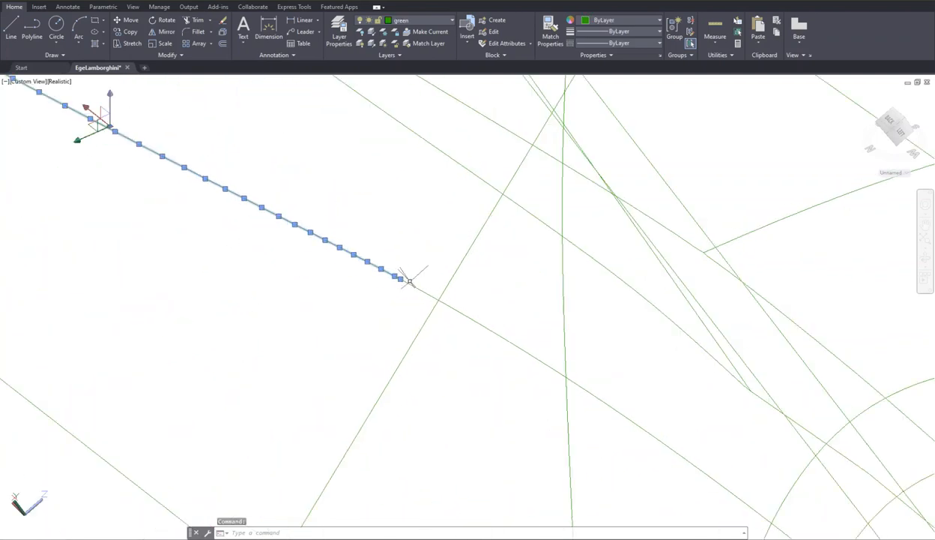
{"action": "key", "text": "Escape"}
{"action": "key", "text": "Escape"}
{"action": "scroll", "coordinate": [404, 284], "scroll_direction": "down", "scroll_amount": 5}
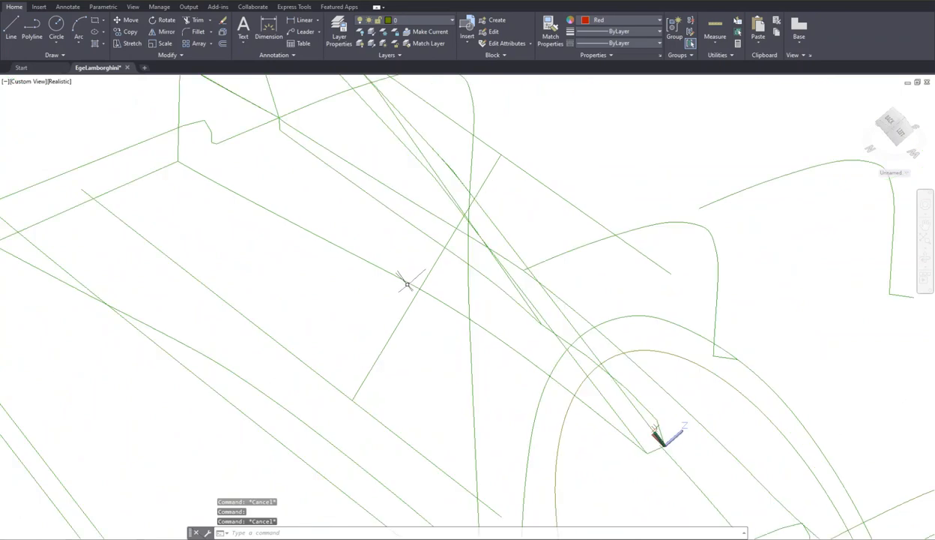
{"action": "scroll", "coordinate": [362, 257], "scroll_direction": "up", "scroll_amount": 3}
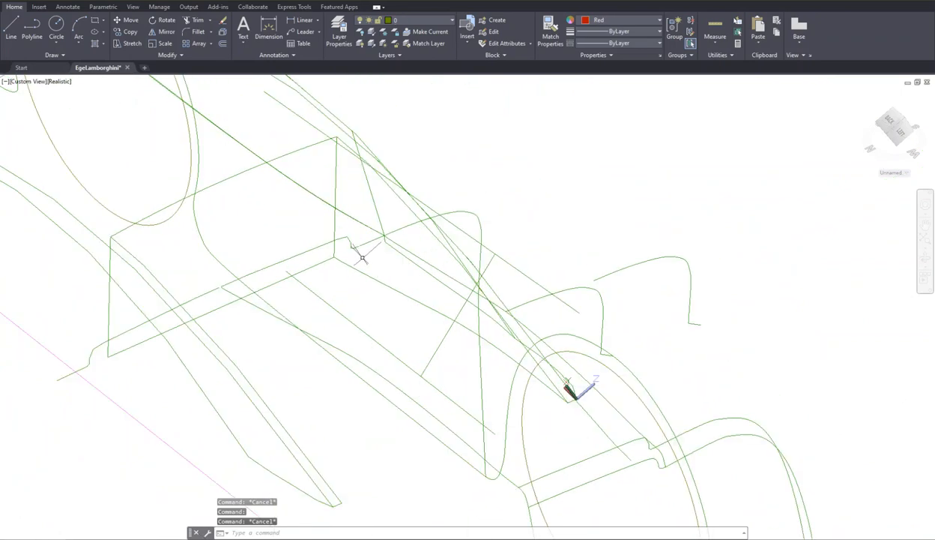
{"action": "middle_click_drag", "start_coordinate": [365, 255], "coordinate": [387, 268]}
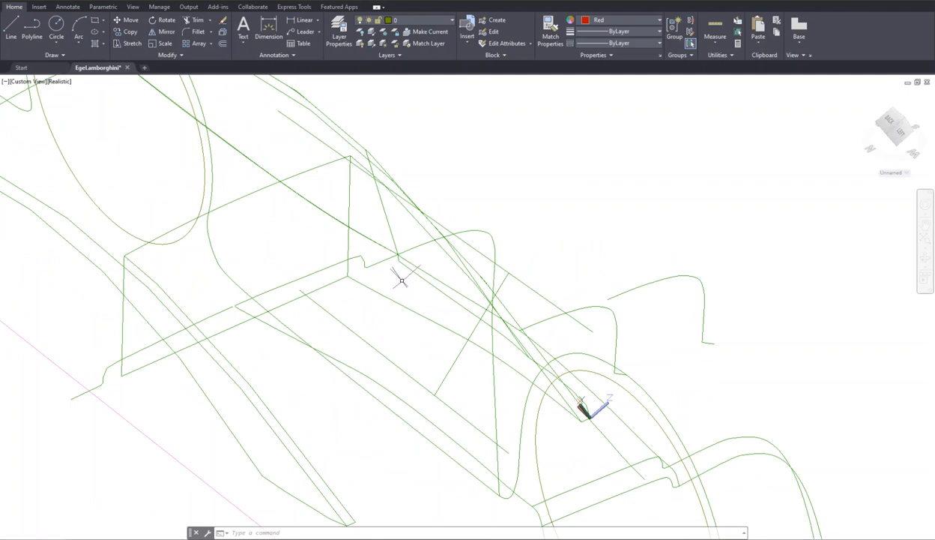
Step: Try a UCS at the side window's lower rear corner with X along the rear lower curve and Y up the vertical line, then undo it
{"action": "type", "text": "UCS"}
{"action": "key", "text": "Return"}
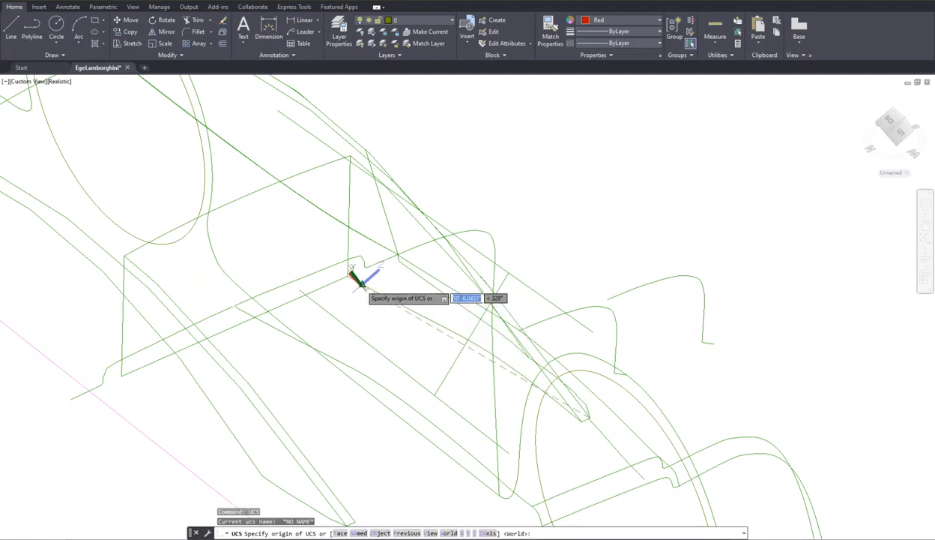
{"action": "left_click", "coordinate": [346, 274]}
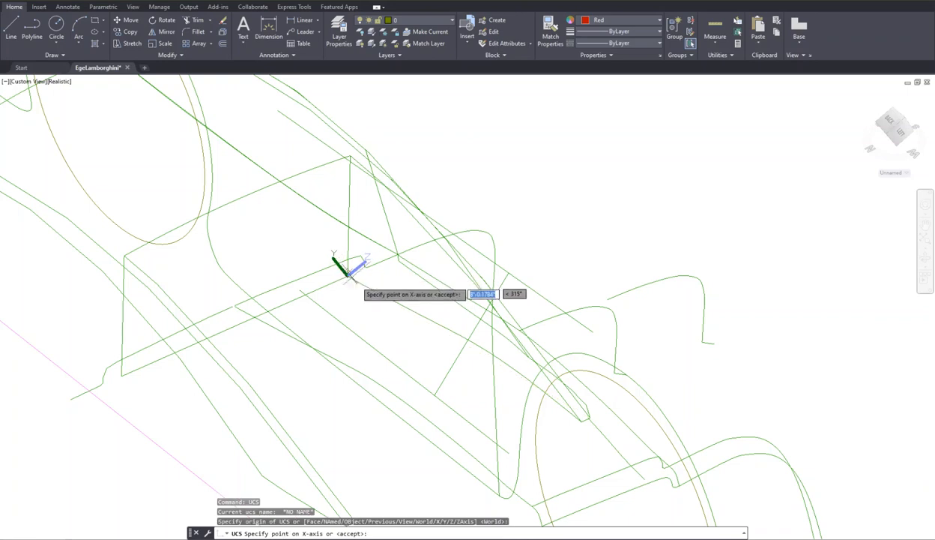
{"action": "left_click", "coordinate": [398, 303]}
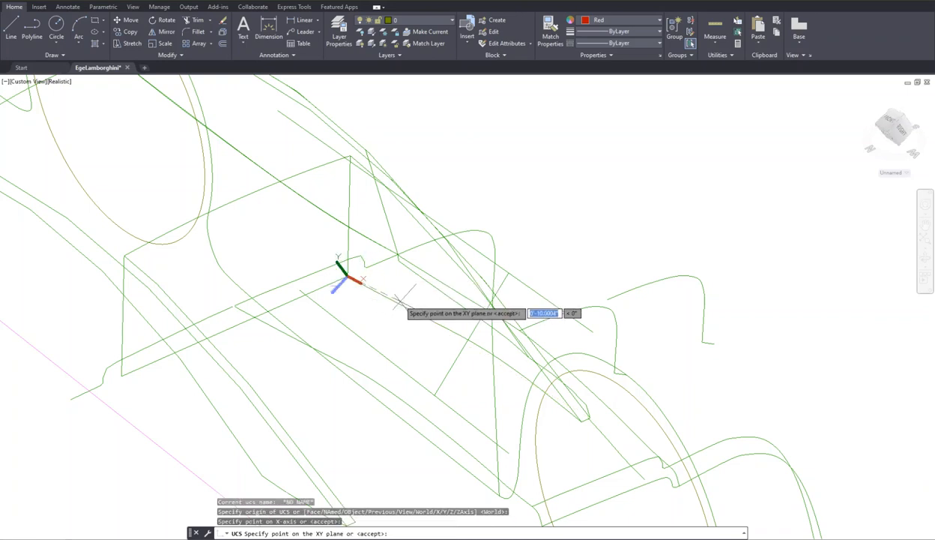
{"action": "left_click", "coordinate": [347, 237]}
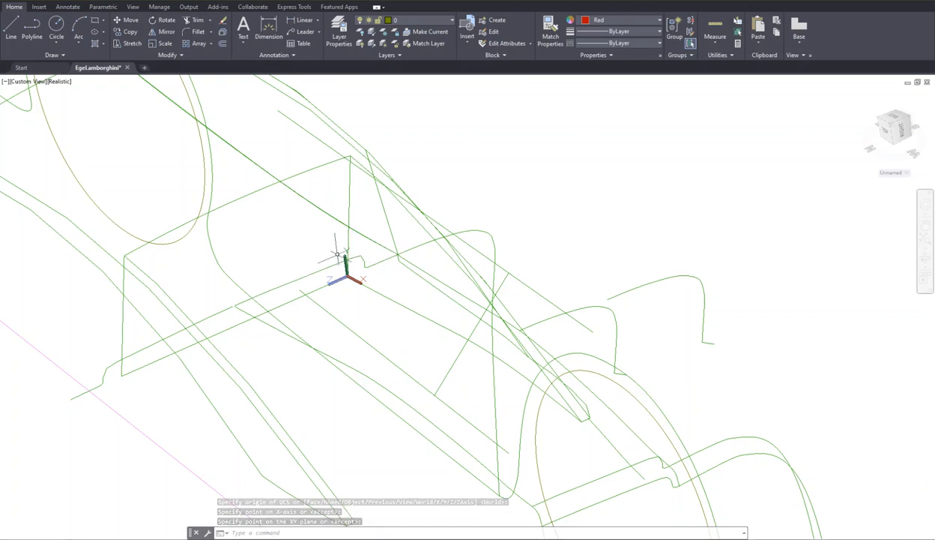
{"action": "key", "text": "ctrl+z"}
Step: Set the UCS origin at the window's lower rear corner, X through the rear lower curve's far end and Y through the vertical line's upper end
{"action": "type", "text": "ucs"}
{"action": "key", "text": "Return"}
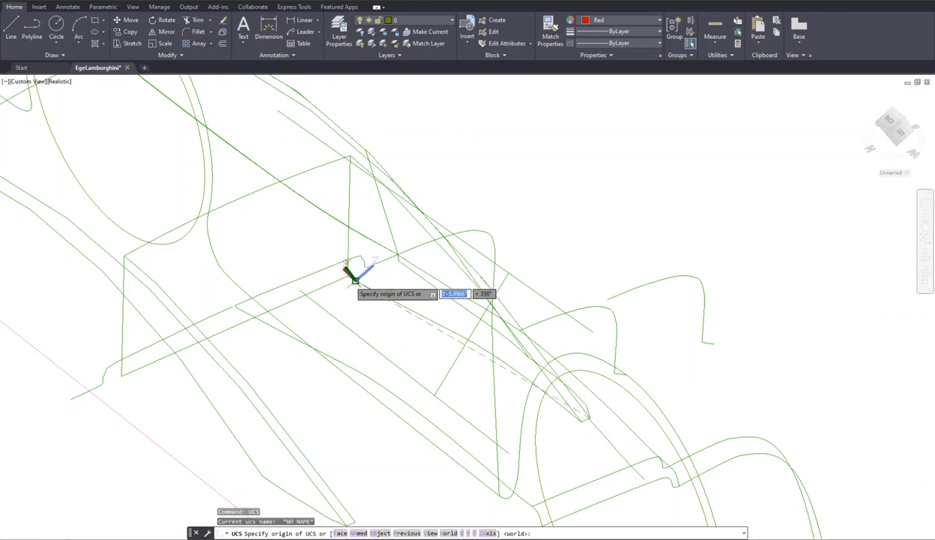
{"action": "left_click", "coordinate": [350, 277]}
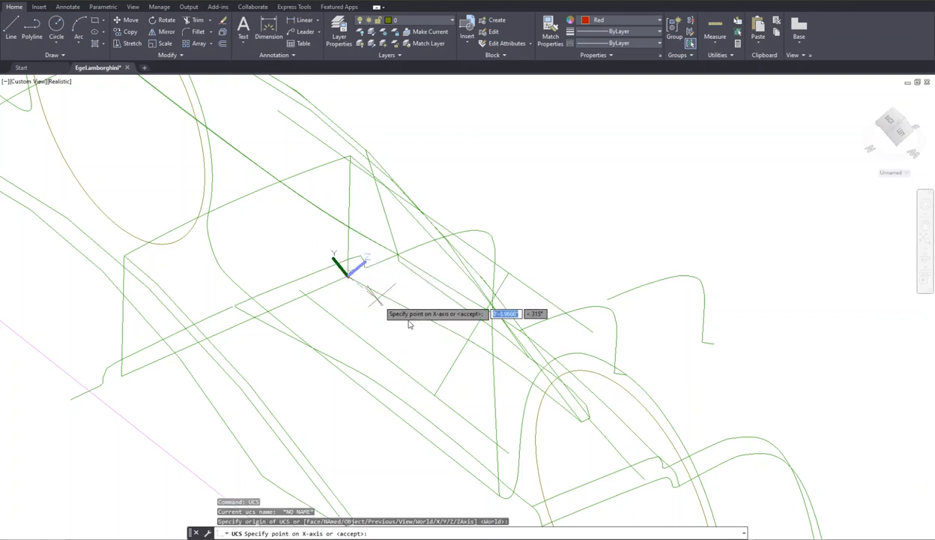
{"action": "left_click", "coordinate": [465, 336]}
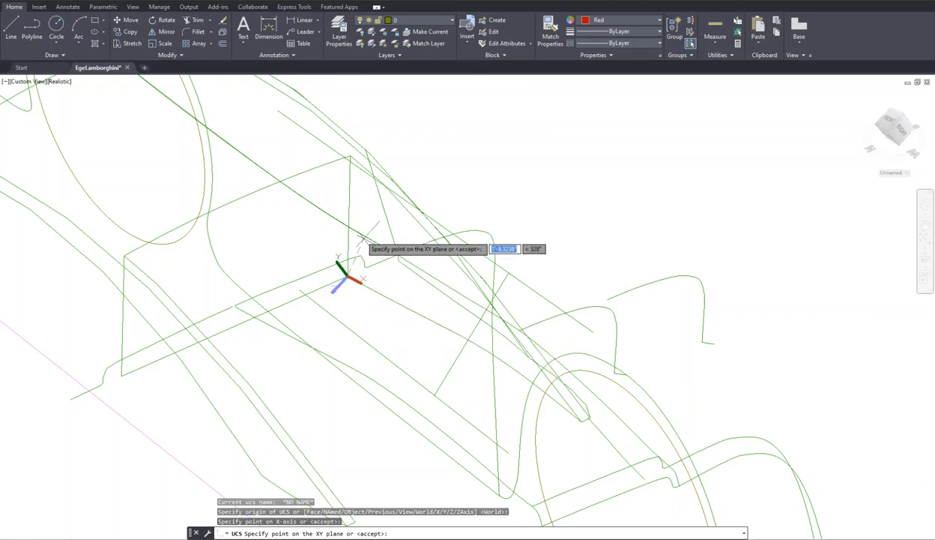
{"action": "left_click", "coordinate": [349, 157]}
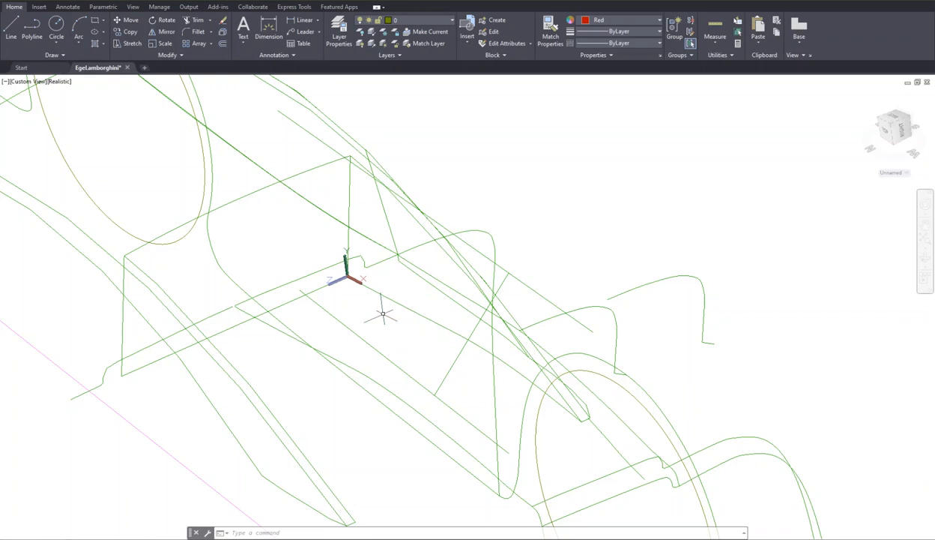
Step: Try EDGESURF in the realigned UCS, selecting the side window's rear lower curve, front lower curve, pillar curve and vertical line in order
{"action": "type", "text": "dgesurf"}
{"action": "key", "text": "Return"}
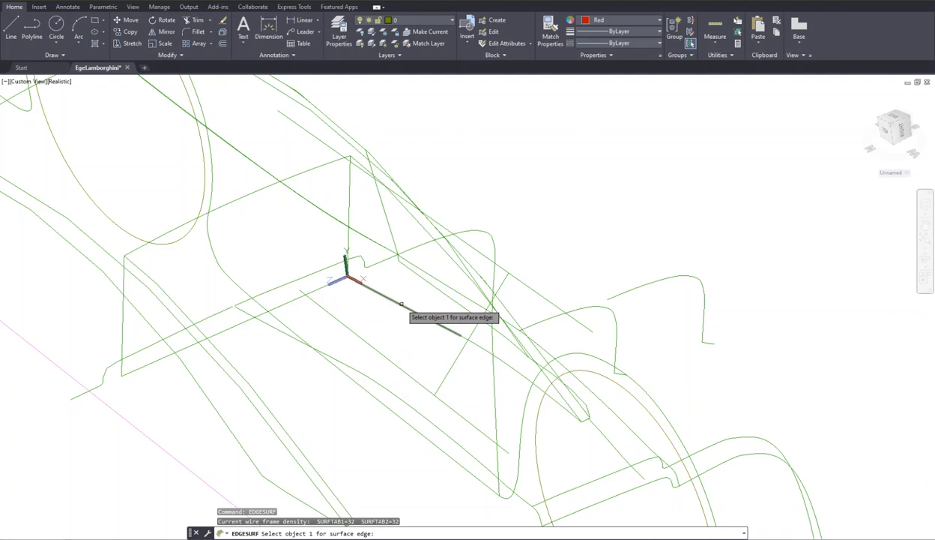
{"action": "left_click", "coordinate": [401, 305]}
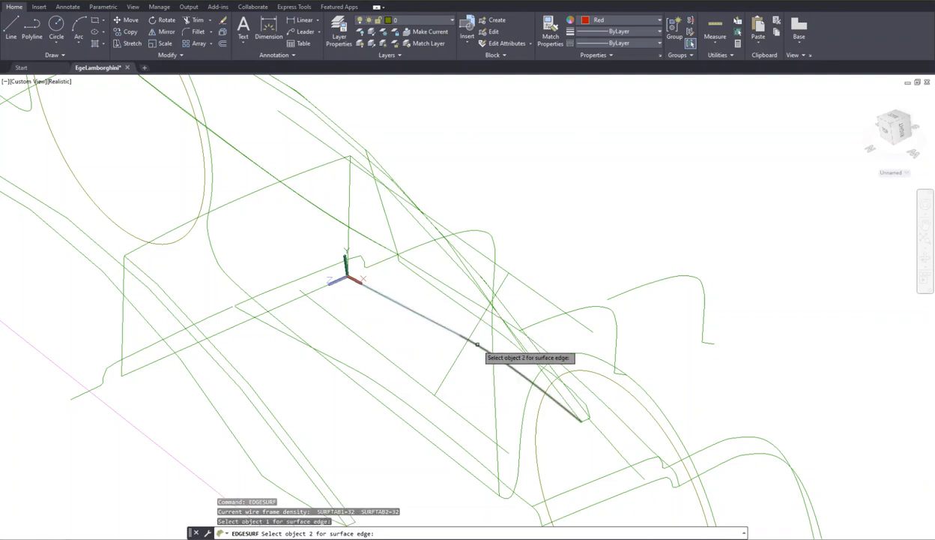
{"action": "left_click", "coordinate": [452, 276]}
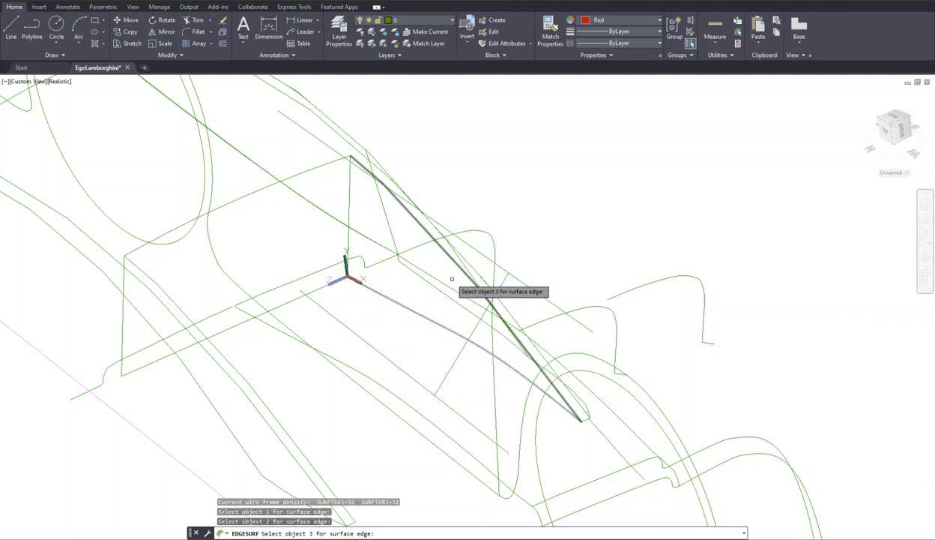
{"action": "left_click", "coordinate": [441, 252]}
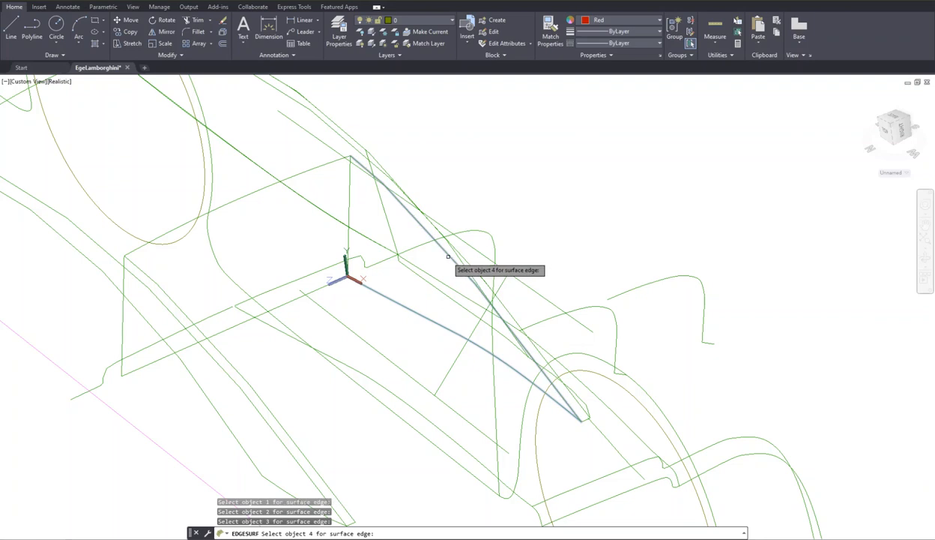
{"action": "left_click", "coordinate": [350, 200]}
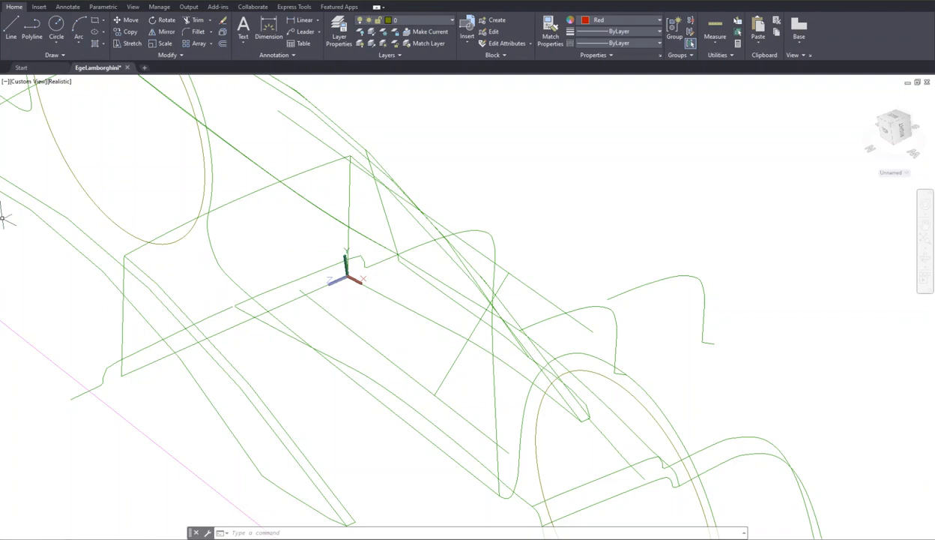
Step: Undo the last change affecting the side window surface
{"action": "middle_click_drag", "start_coordinate": [4, 217], "coordinate": [67, 225], "text": "shift"}
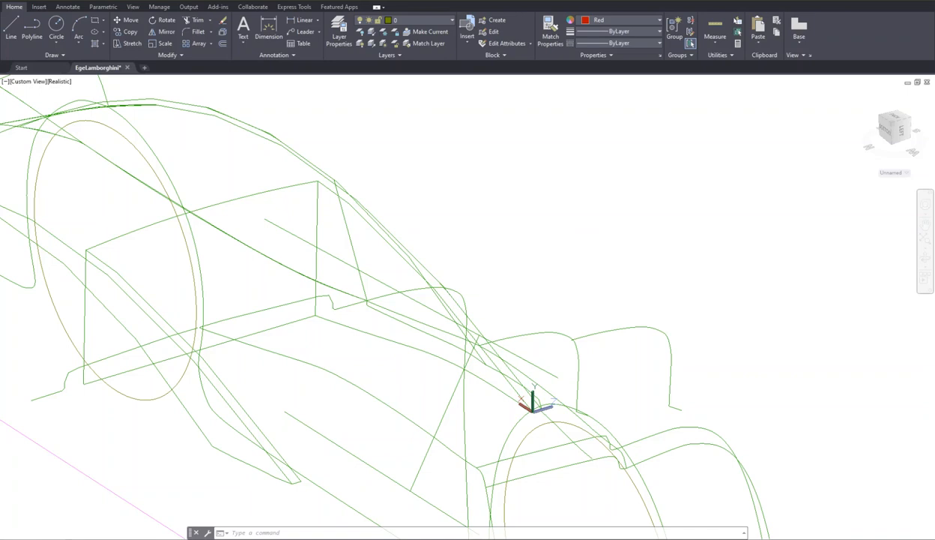
{"action": "scroll", "coordinate": [189, 354], "scroll_direction": "up", "scroll_amount": 1}
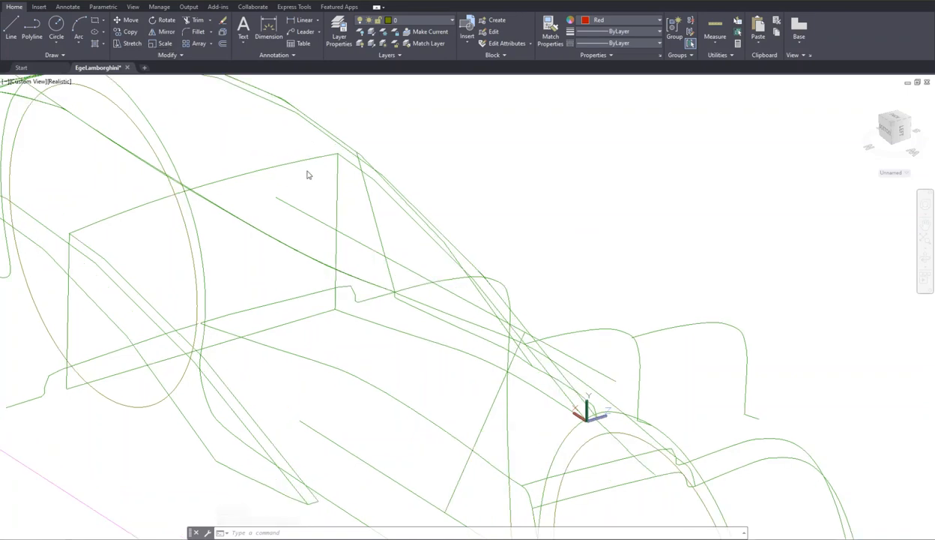
{"action": "key", "text": "ctrl+z"}
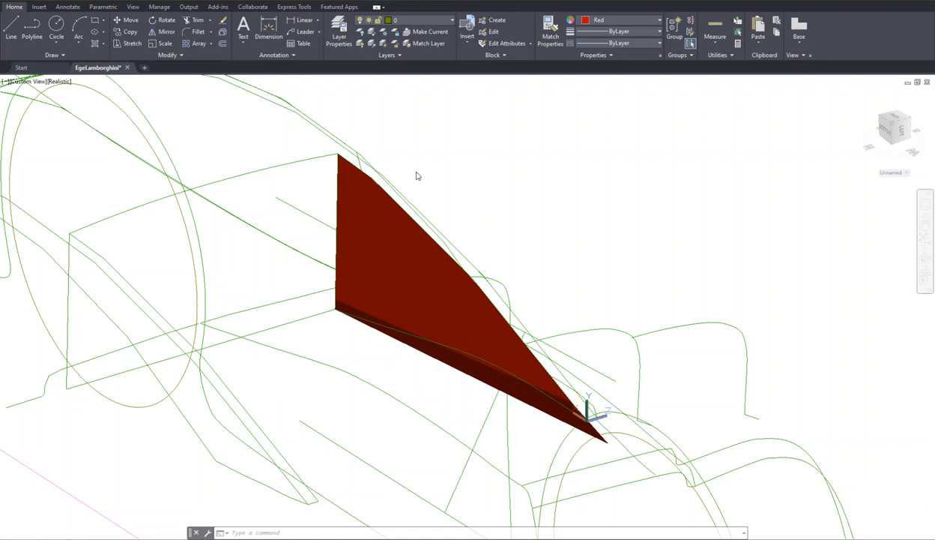
Step: Leave any active command and save the drawing
{"action": "key", "text": "Escape"}
{"action": "key", "text": "Escape"}
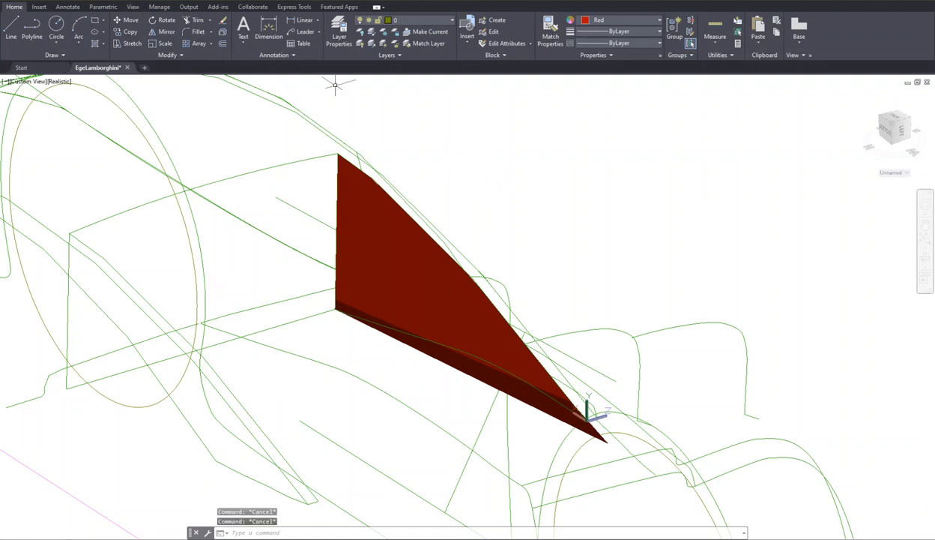
{"action": "key", "text": "ctrl+s"}
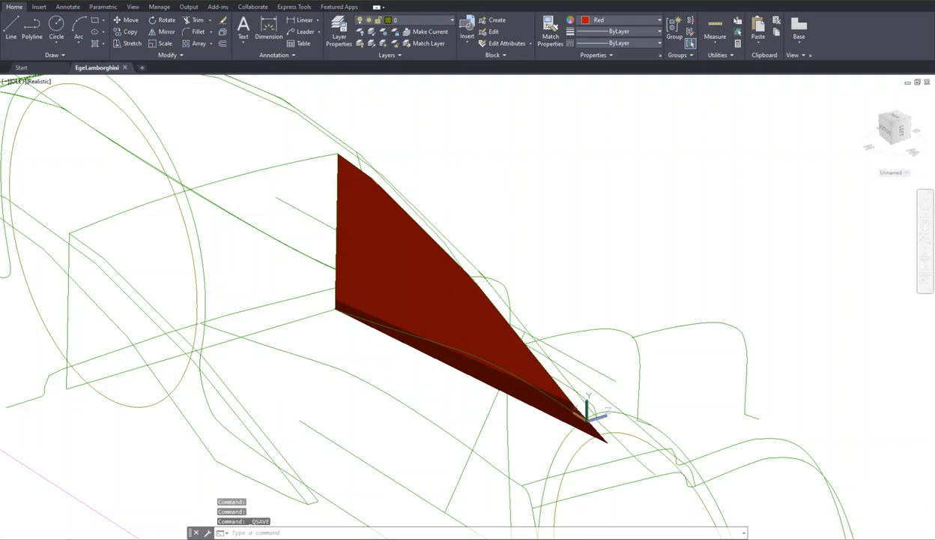
Step: Thicken the side window mesh by 0.20", converting it to a smooth 3D solid or surface first
{"action": "key", "text": "Return"}
{"action": "left_click", "coordinate": [354, 213]}
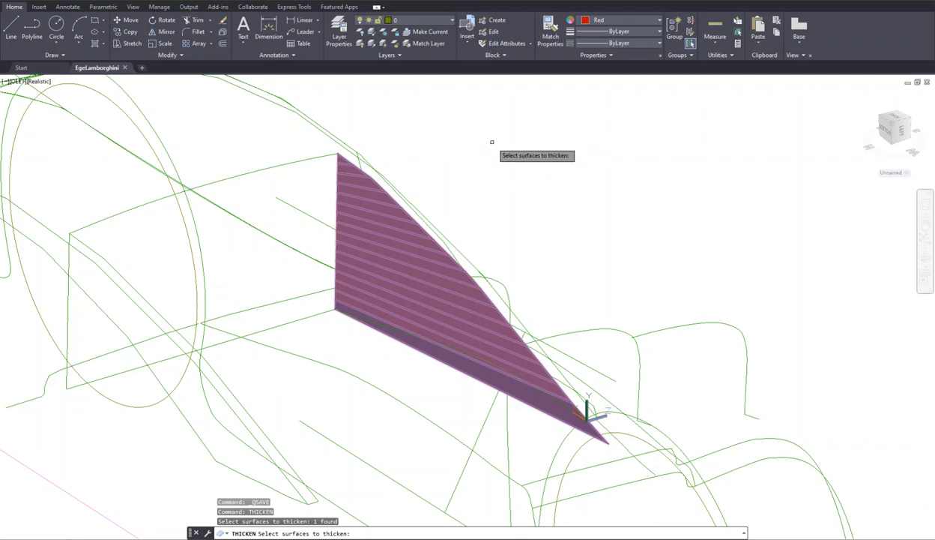
{"action": "key", "text": "Return"}
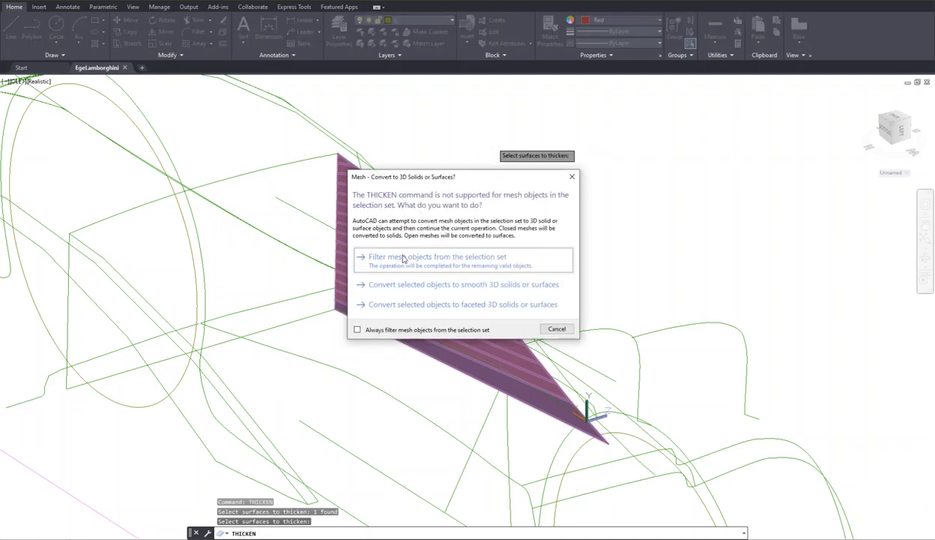
{"action": "left_click", "coordinate": [420, 282]}
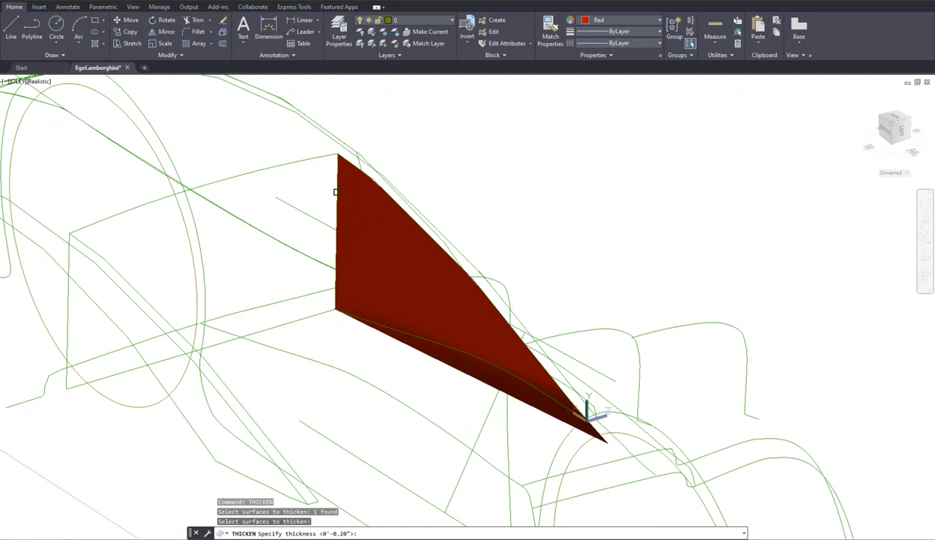
{"action": "key", "text": "Return"}
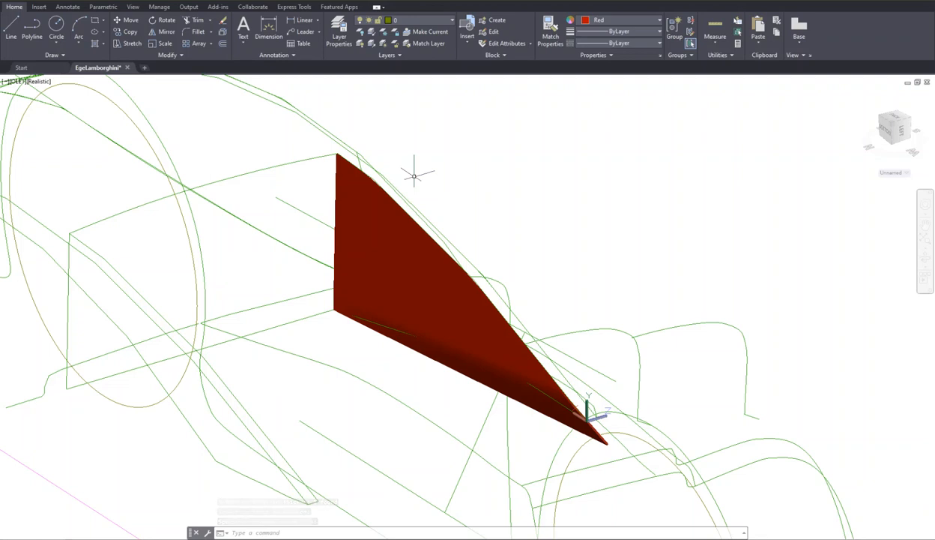
Step: Move the thickened side window solid to the blue layer through its quick properties, and clear the selection
{"action": "left_click", "coordinate": [373, 240]}
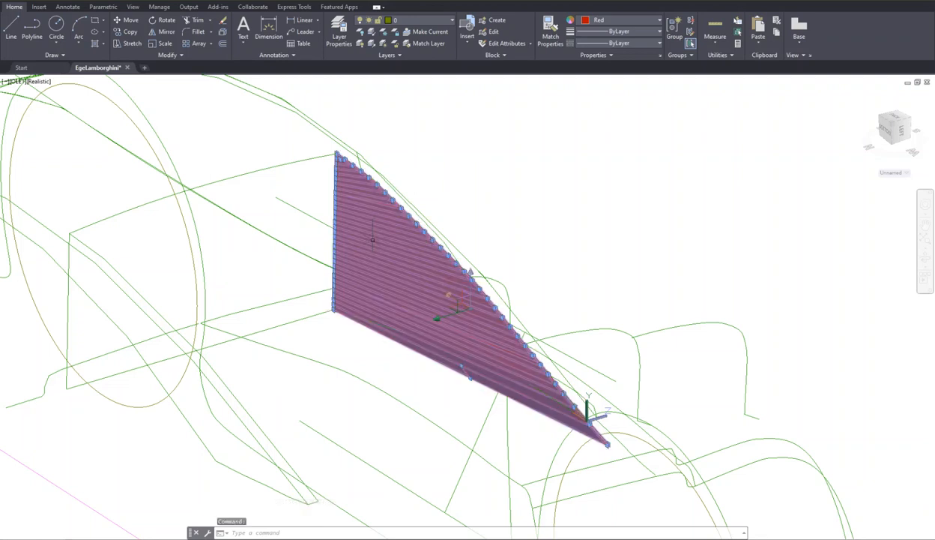
{"action": "right_click", "coordinate": [374, 240]}
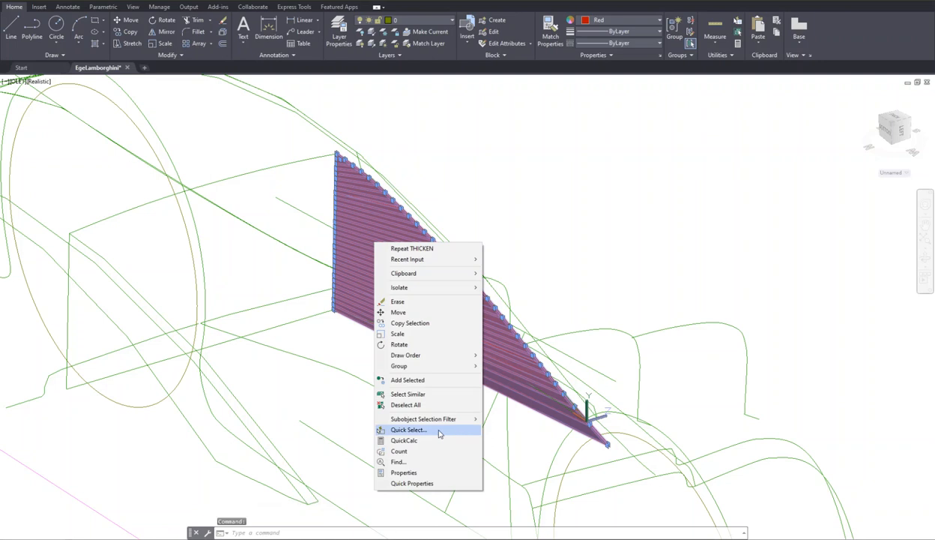
{"action": "left_click", "coordinate": [418, 481]}
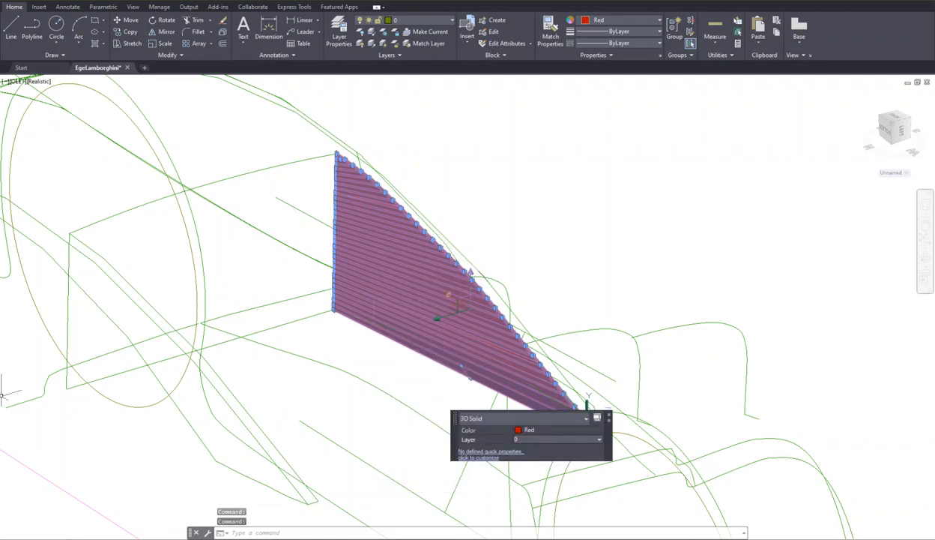
{"action": "left_click", "coordinate": [554, 440]}
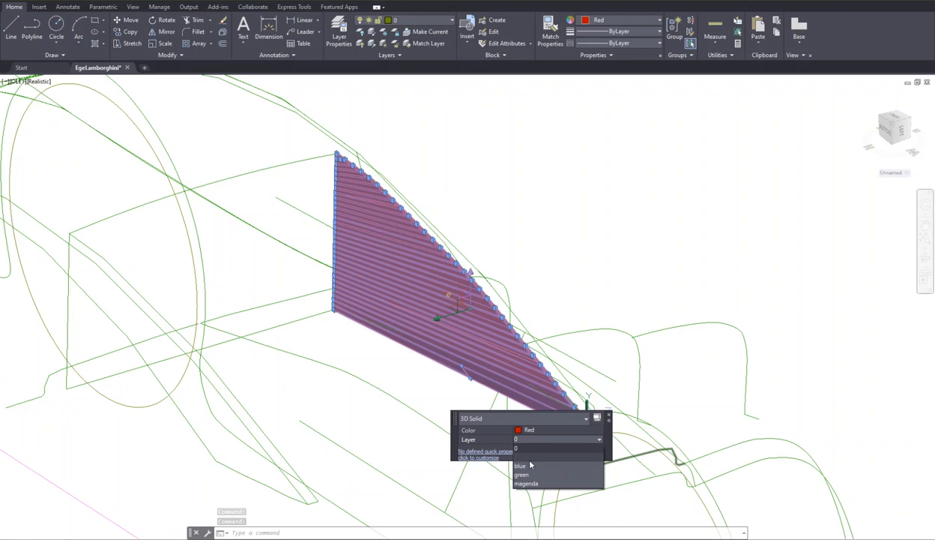
{"action": "left_click", "coordinate": [521, 465]}
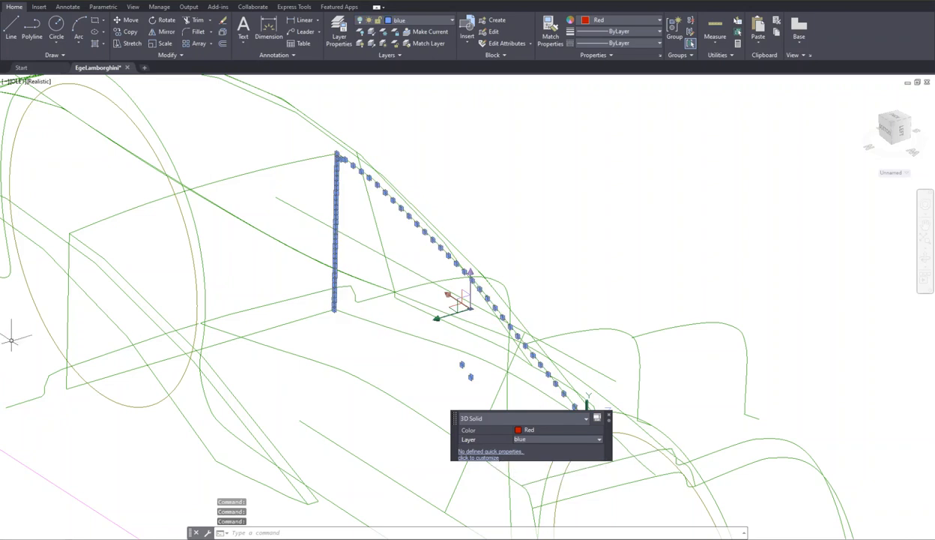
{"action": "left_click", "coordinate": [609, 412]}
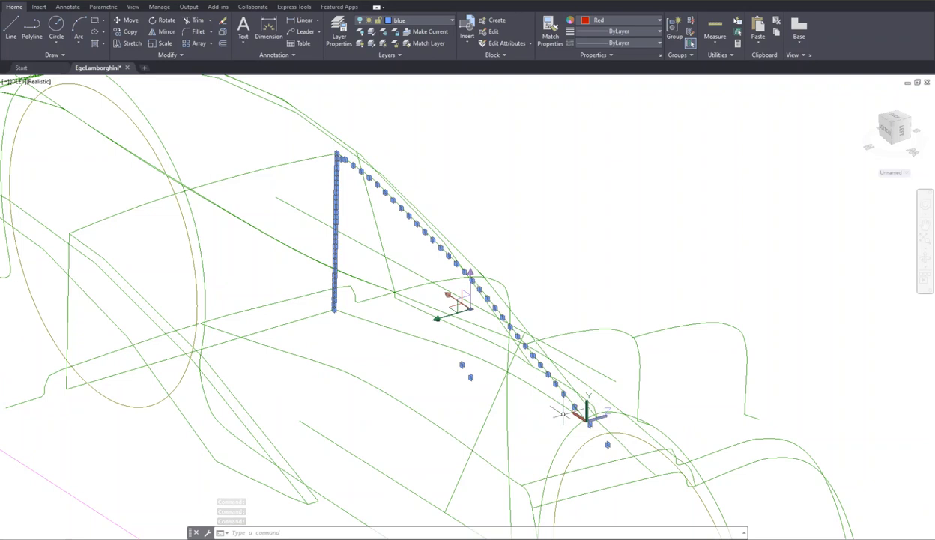
{"action": "key", "text": "Delete"}
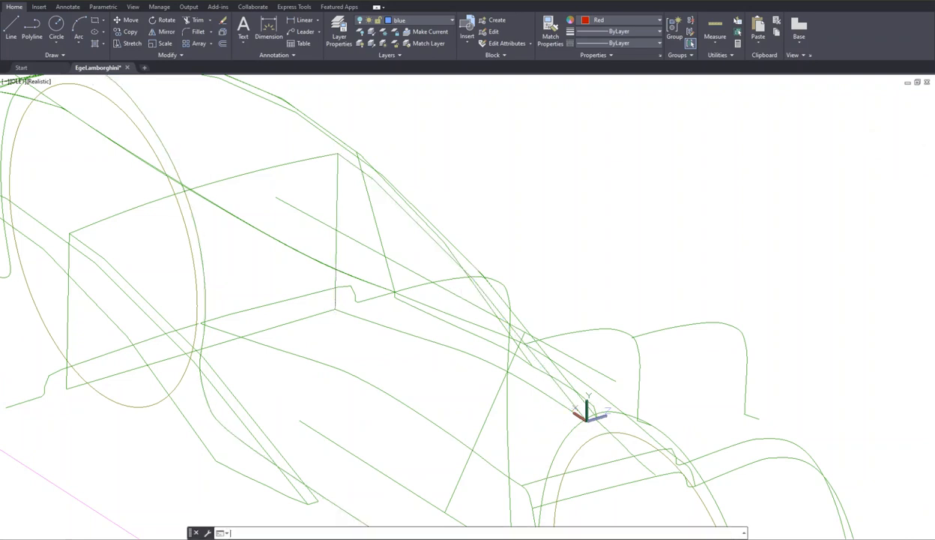
{"action": "key", "text": "ctrl+s"}
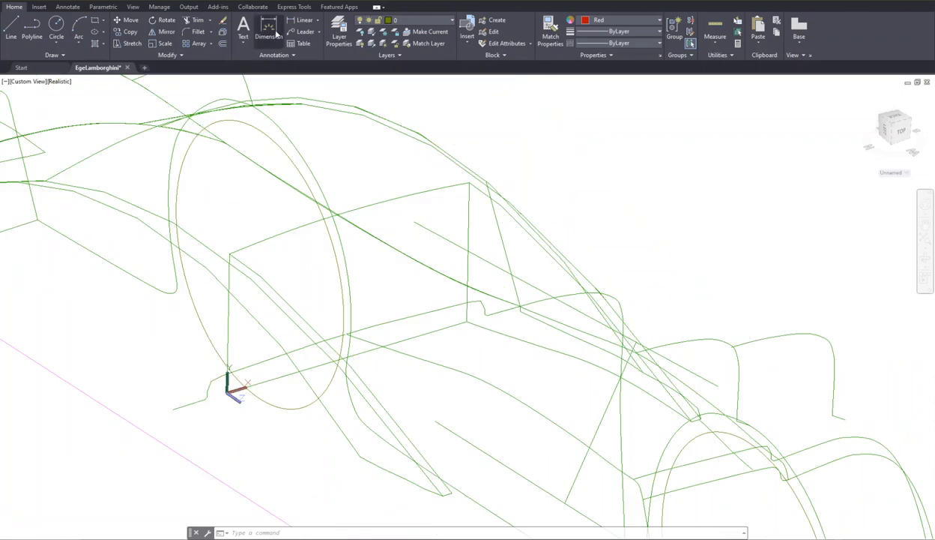
Step: Turn the blue layer on to examine the body surfaces built so far, and turn it off again
{"action": "left_click", "coordinate": [422, 21]}
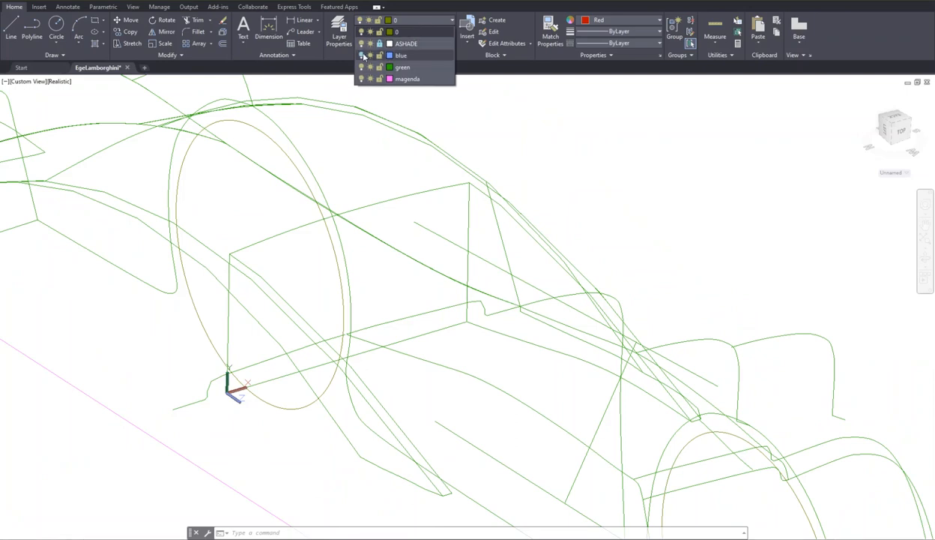
{"action": "left_click", "coordinate": [362, 55]}
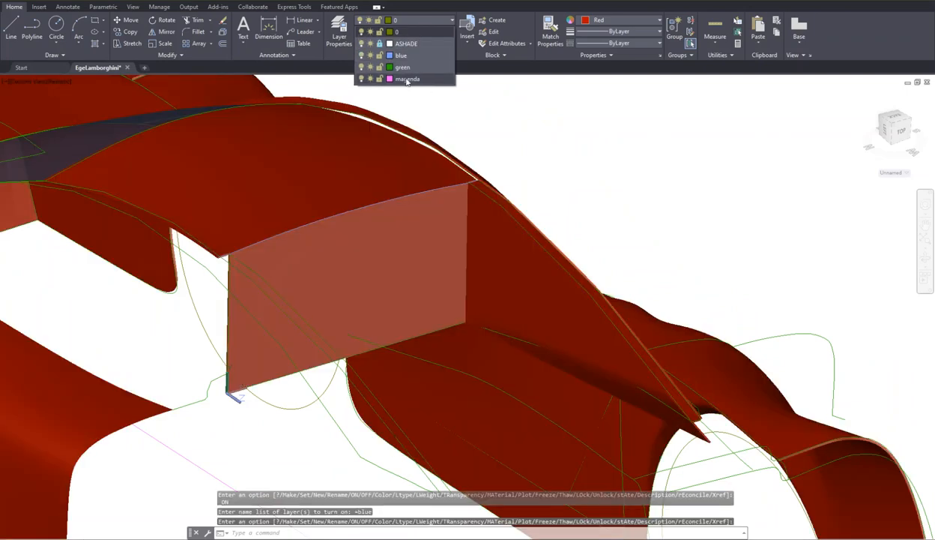
{"action": "scroll", "coordinate": [646, 154], "scroll_direction": "down", "scroll_amount": 3}
{"action": "scroll", "coordinate": [645, 156], "scroll_direction": "up", "scroll_amount": 2}
{"action": "scroll", "coordinate": [557, 193], "scroll_direction": "up", "scroll_amount": 3}
{"action": "scroll", "coordinate": [491, 217], "scroll_direction": "down", "scroll_amount": 5}
{"action": "left_click", "coordinate": [452, 255]}
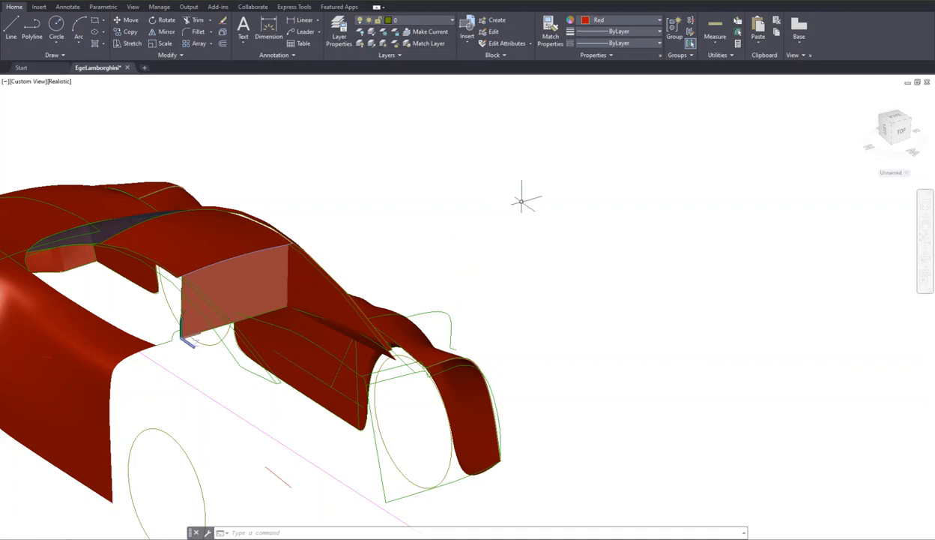
{"action": "middle_click_drag", "start_coordinate": [484, 203], "coordinate": [575, 186]}
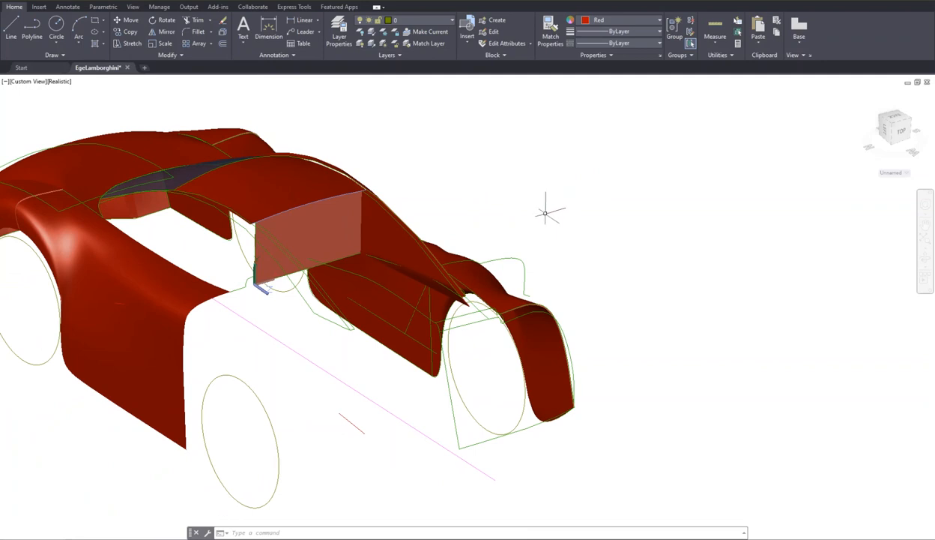
{"action": "left_click", "coordinate": [411, 22]}
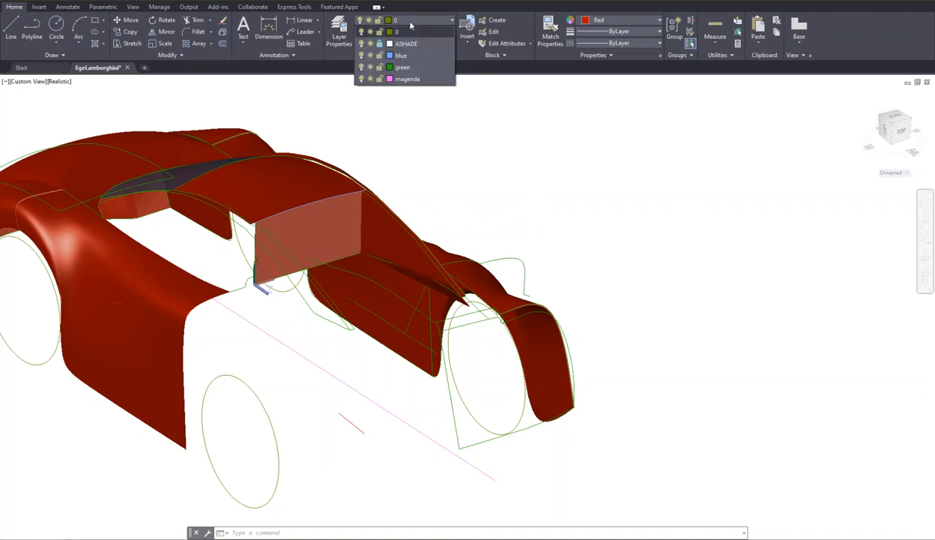
{"action": "left_click", "coordinate": [361, 56]}
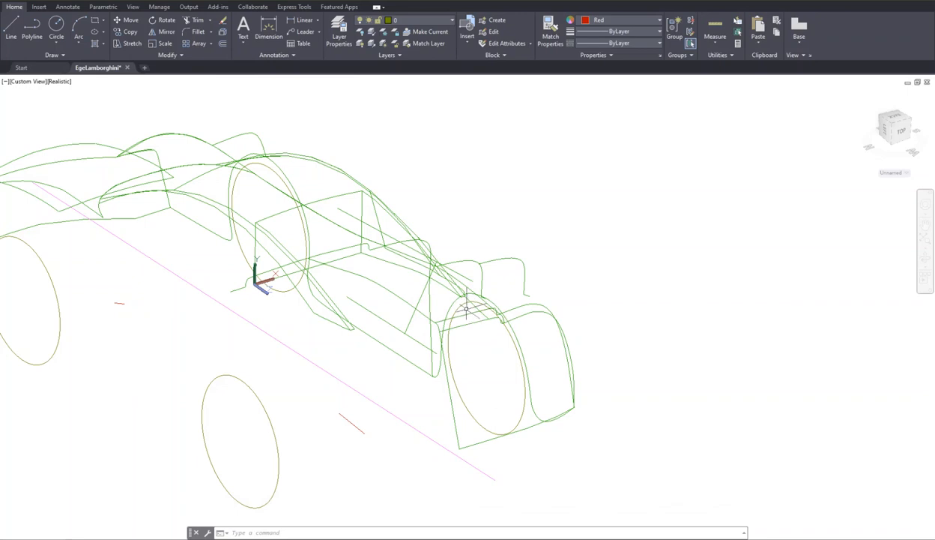
Step: Examine the rear deck's boundary by highlighting its inner lengthwise curve, outer lengthwise curve and both stepped crosswise curves
{"action": "scroll", "coordinate": [424, 300], "scroll_direction": "up", "scroll_amount": 2}
{"action": "scroll", "coordinate": [397, 297], "scroll_direction": "up", "scroll_amount": 3}
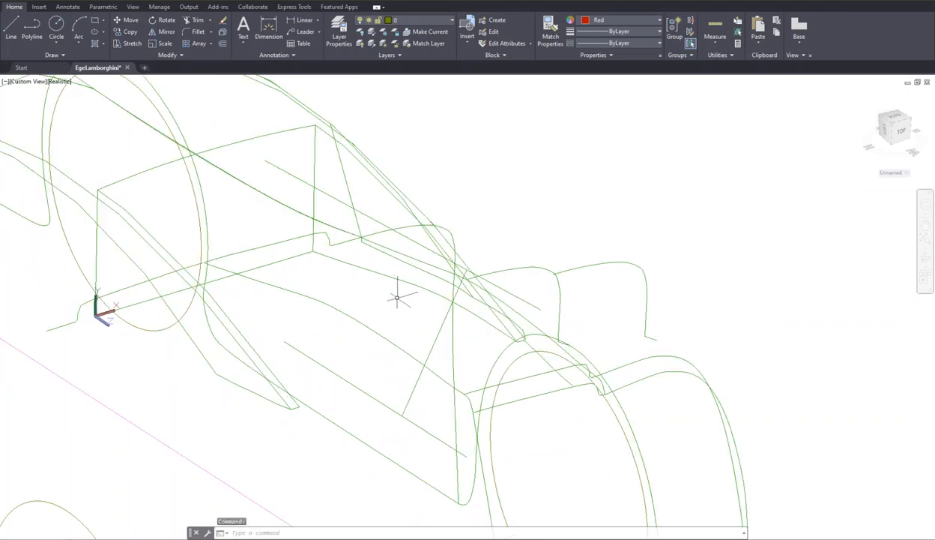
{"action": "scroll", "coordinate": [393, 296], "scroll_direction": "up", "scroll_amount": 2}
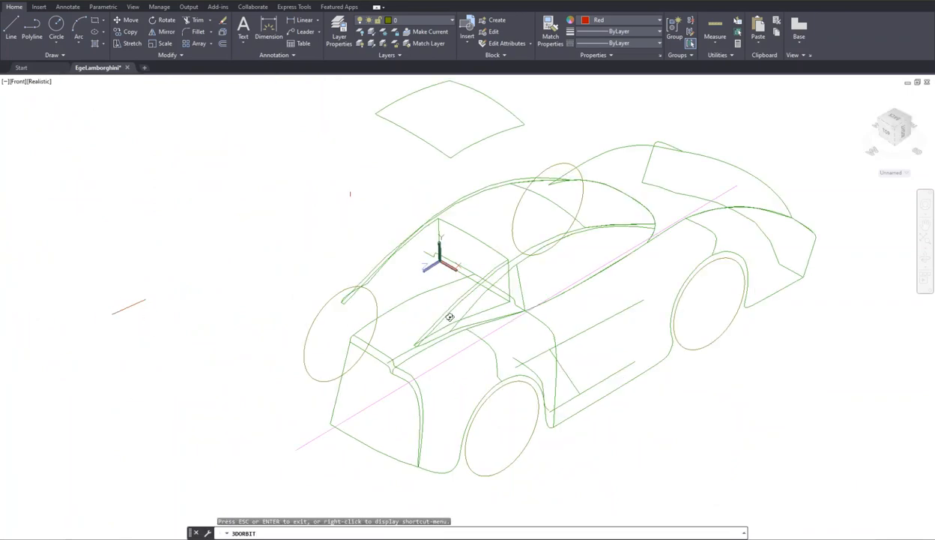
{"action": "left_click_drag", "start_coordinate": [368, 310], "coordinate": [351, 324]}
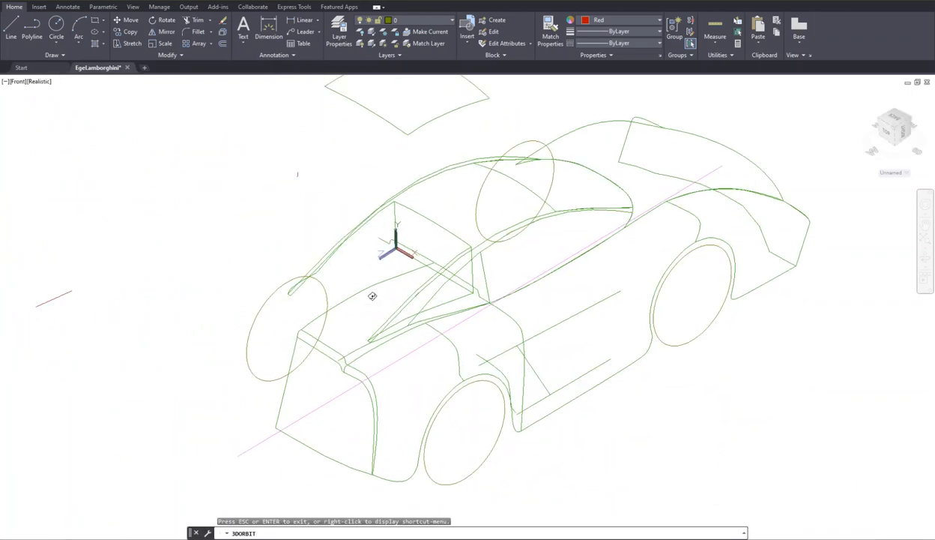
{"action": "right_click", "coordinate": [407, 275]}
{"action": "left_click", "coordinate": [421, 278]}
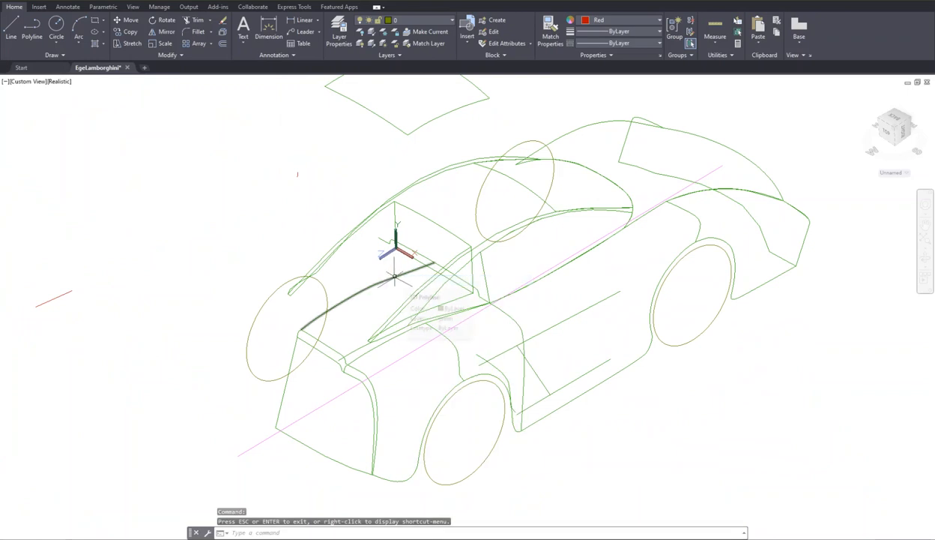
{"action": "left_click", "coordinate": [393, 276]}
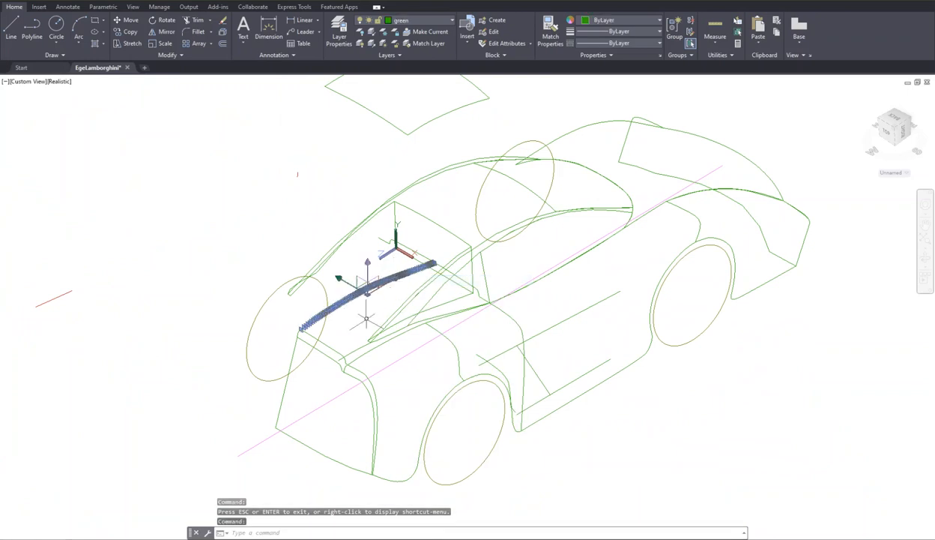
{"action": "left_click", "coordinate": [330, 345]}
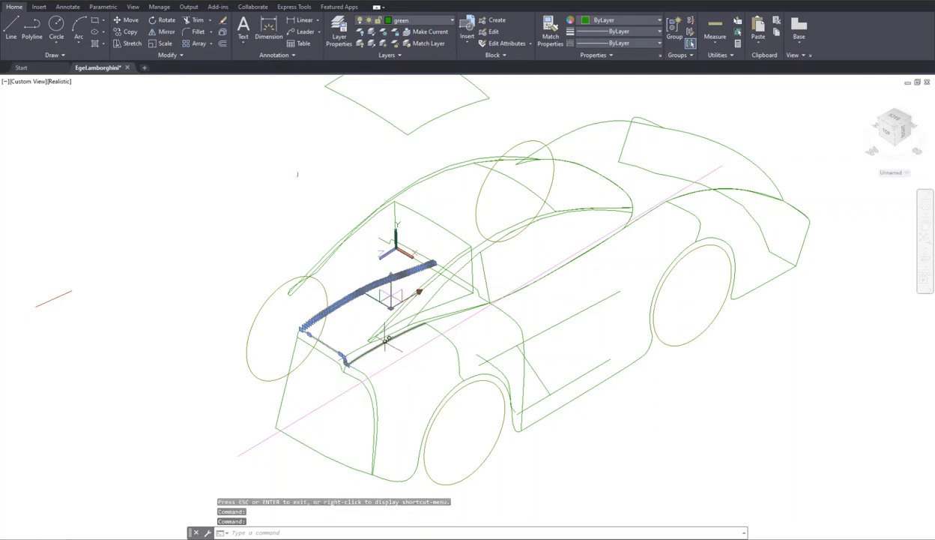
{"action": "left_click", "coordinate": [386, 338]}
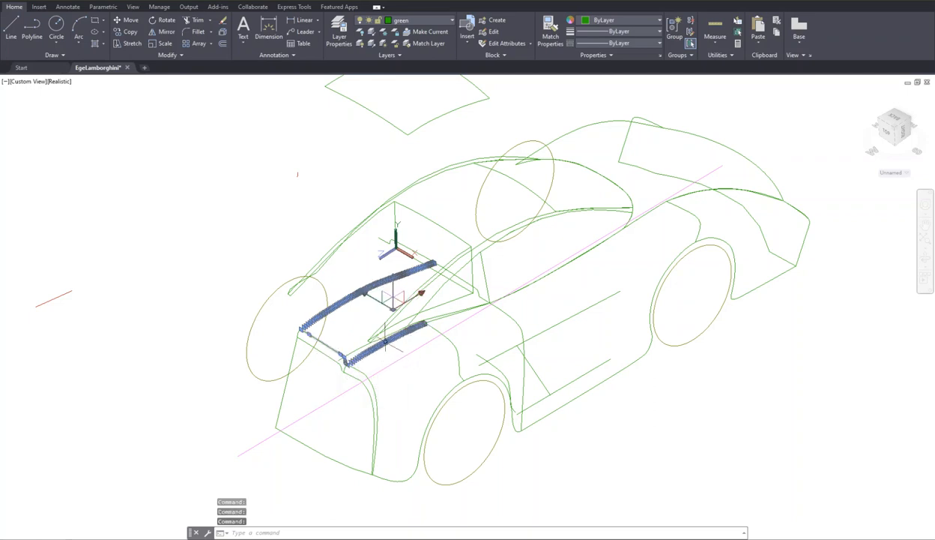
{"action": "left_click", "coordinate": [465, 280]}
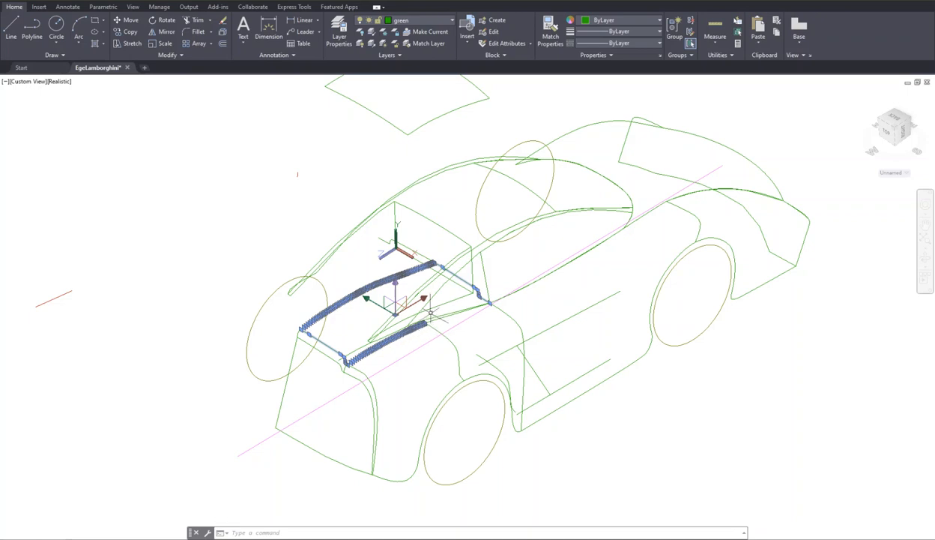
{"action": "scroll", "coordinate": [431, 313], "scroll_direction": "up", "scroll_amount": 3}
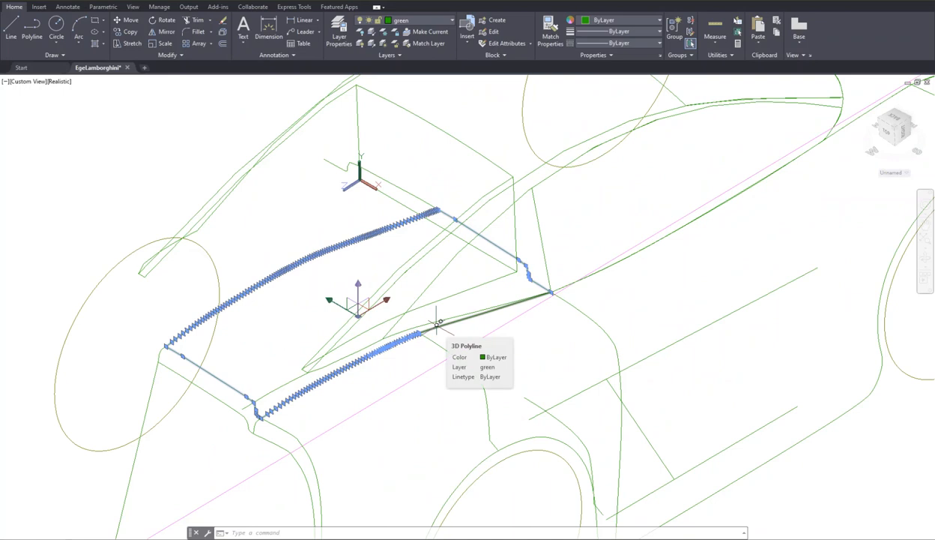
{"action": "key", "text": "Escape"}
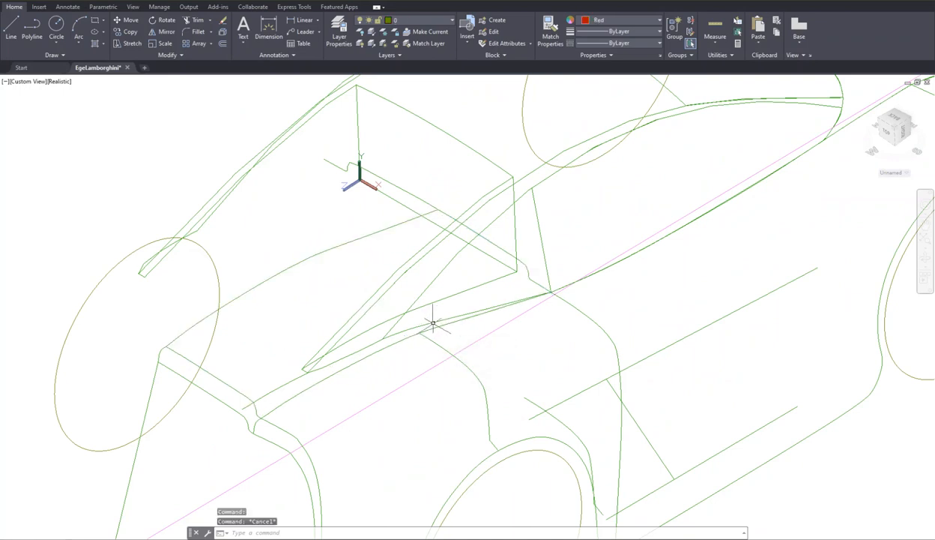
{"action": "left_click", "coordinate": [495, 246]}
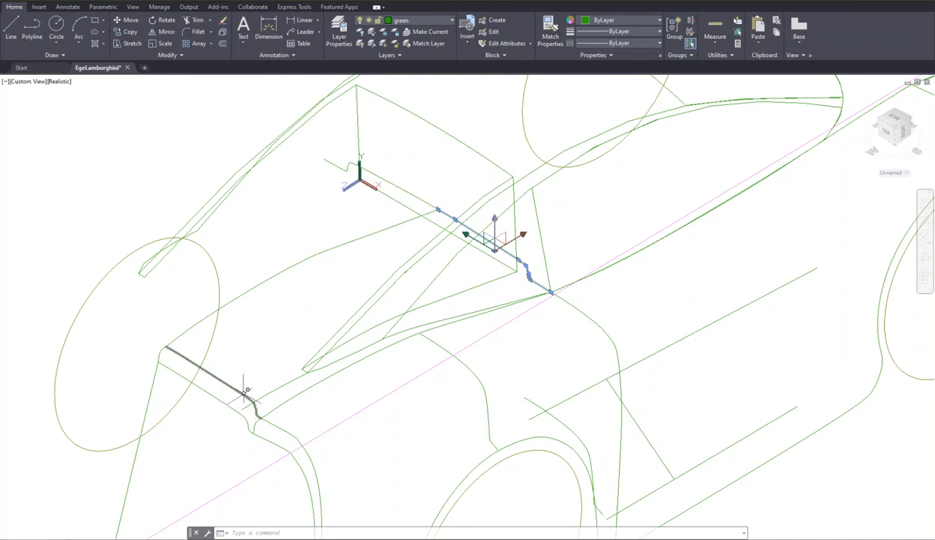
{"action": "left_click", "coordinate": [251, 289]}
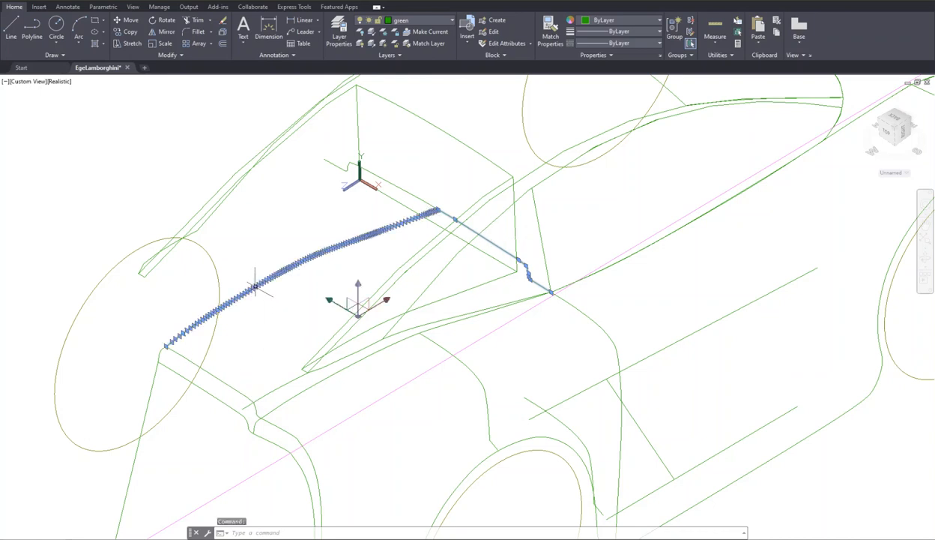
{"action": "left_click", "coordinate": [225, 382]}
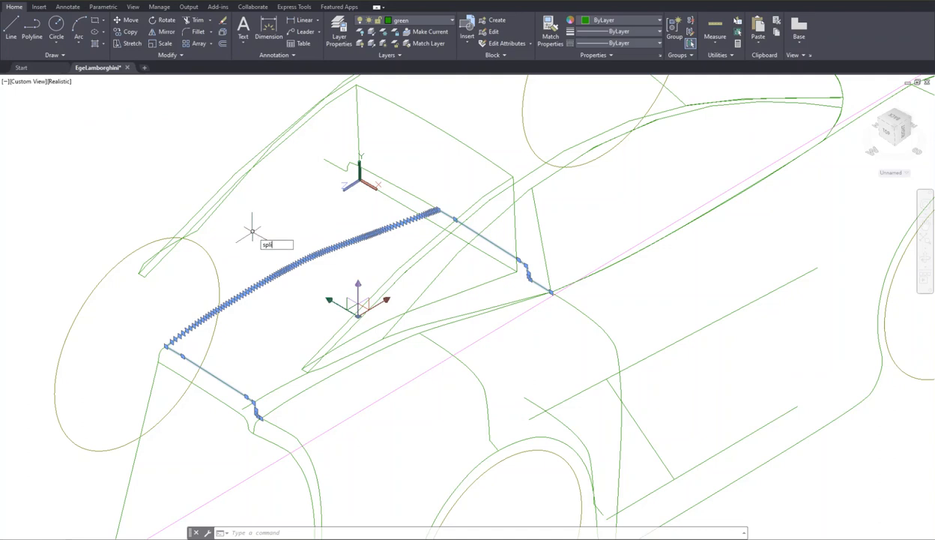
Step: Trace the rear deck's outer lengthwise curve with a fit spline from the rear stepped curve's outer end to the front one's
{"action": "key", "text": "Return"}
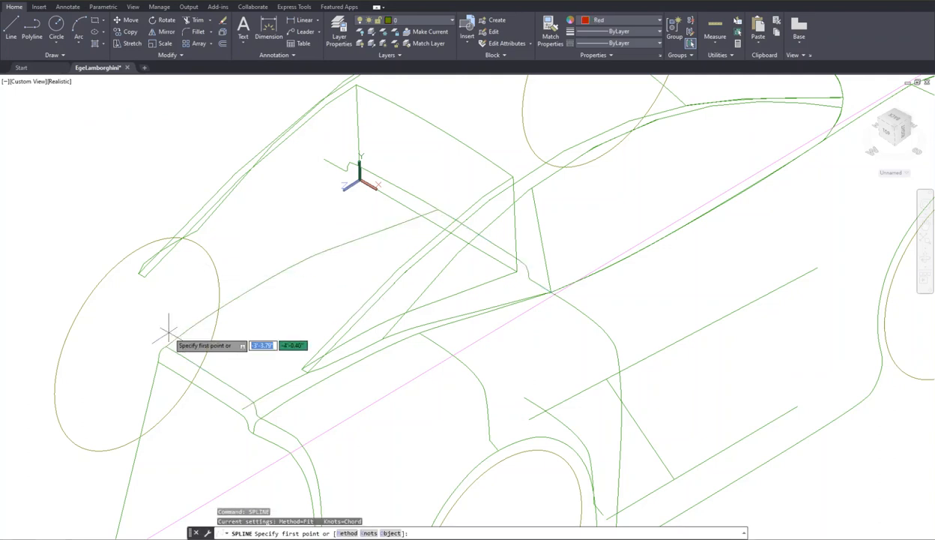
{"action": "left_click", "coordinate": [261, 418]}
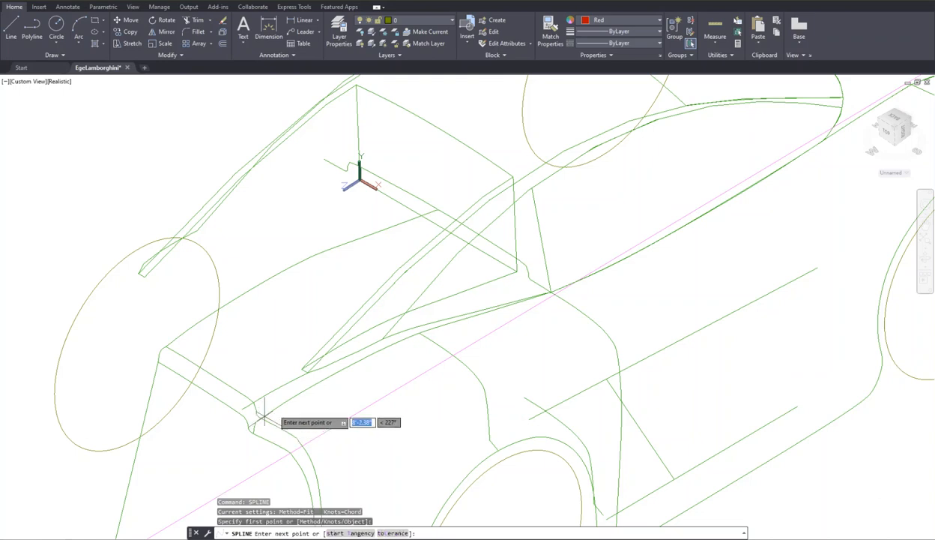
{"action": "left_click", "coordinate": [310, 387]}
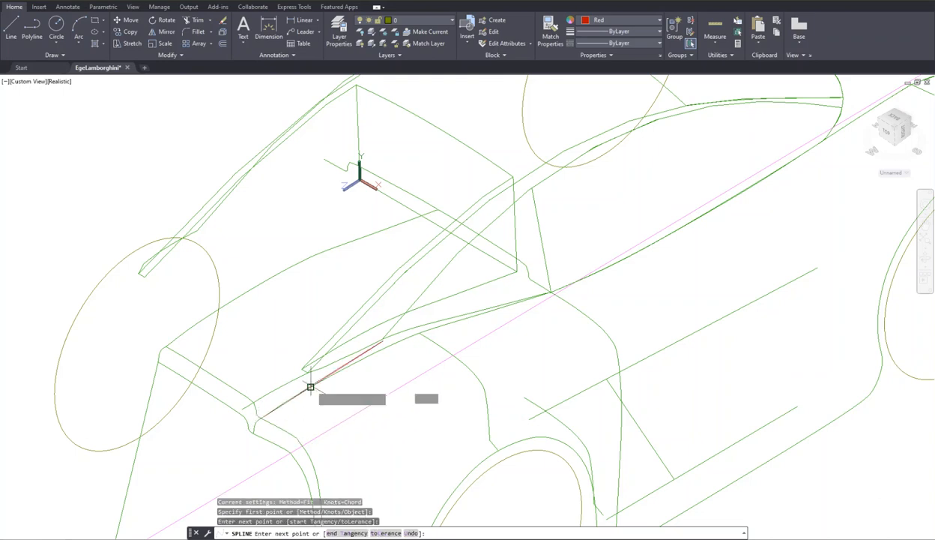
{"action": "left_click", "coordinate": [371, 355]}
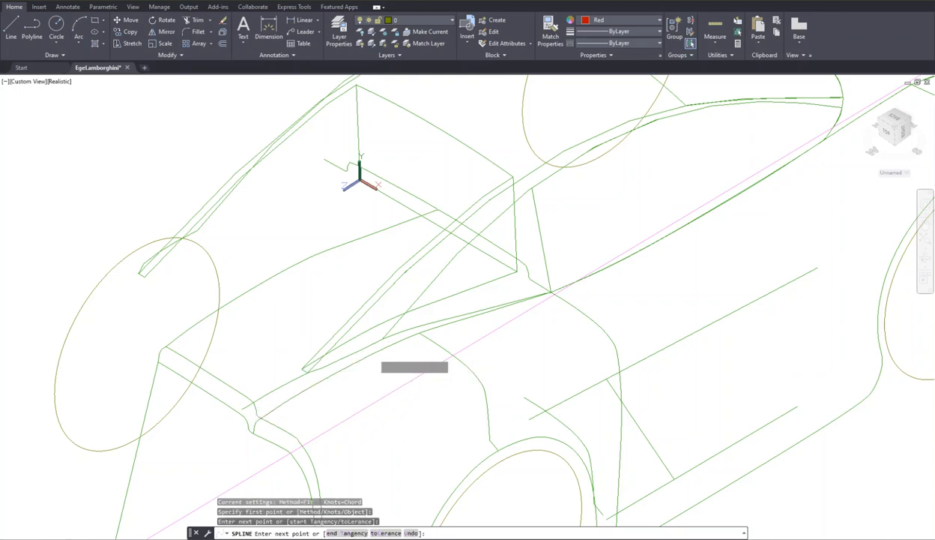
{"action": "left_click", "coordinate": [420, 332]}
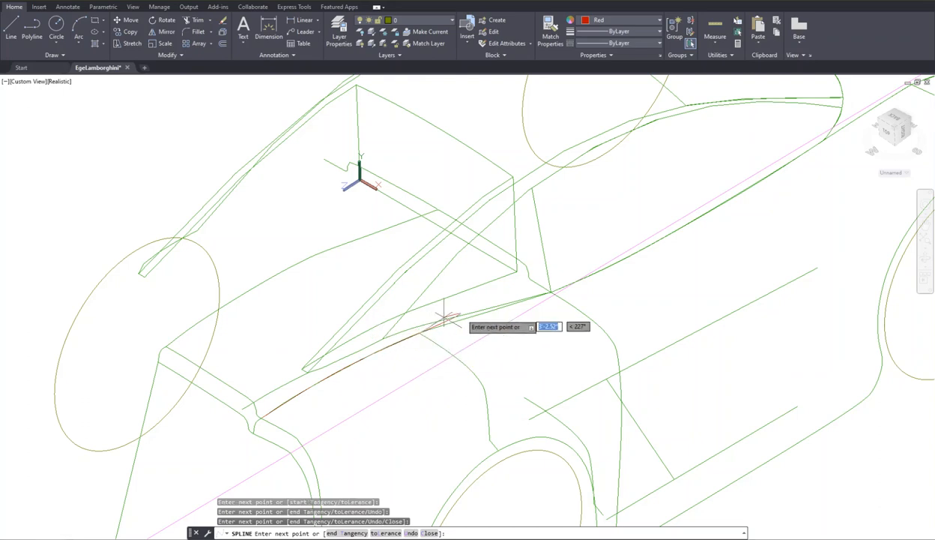
{"action": "left_click", "coordinate": [481, 314]}
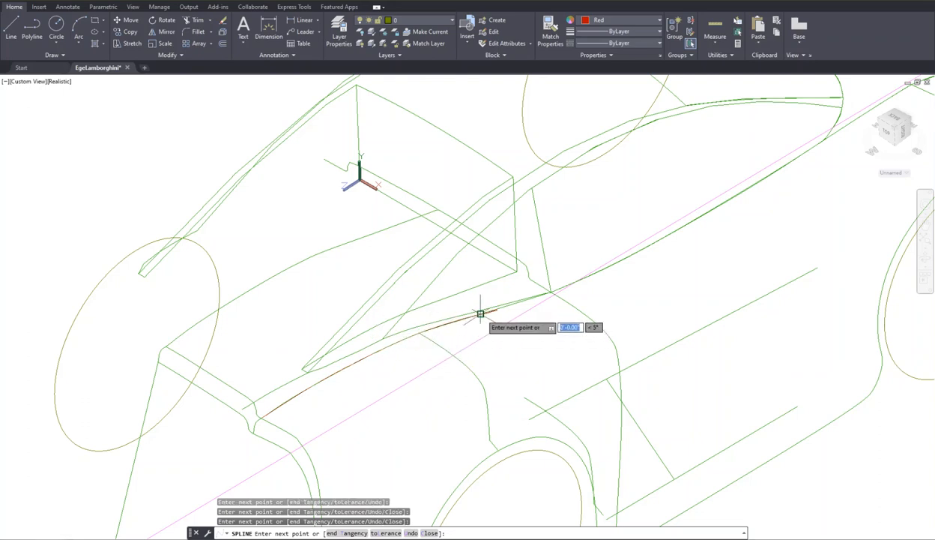
{"action": "left_click", "coordinate": [551, 291]}
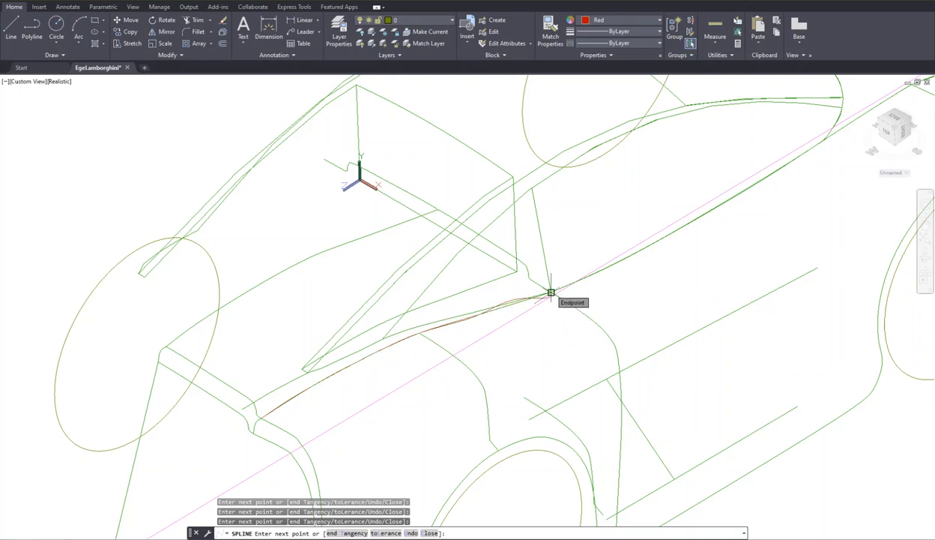
{"action": "key", "text": "Return"}
{"action": "key", "text": "Return"}
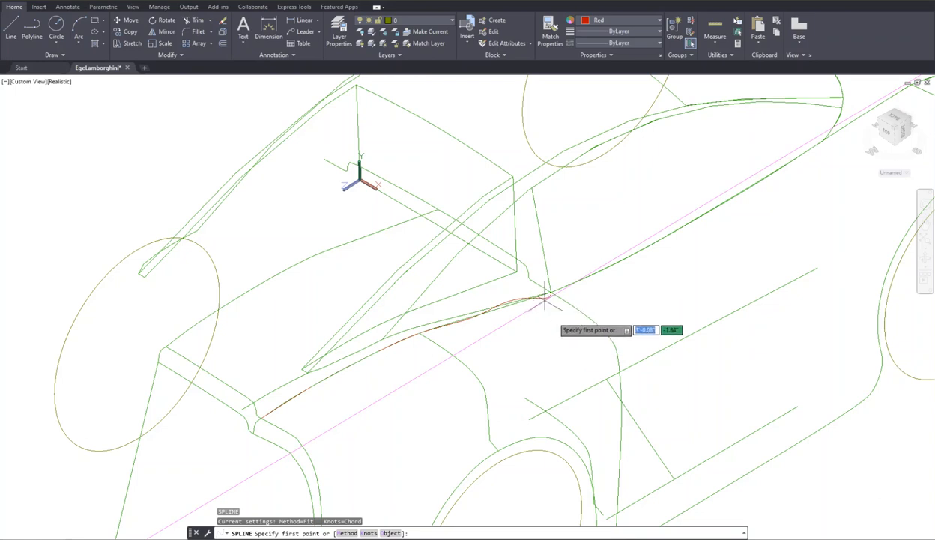
{"action": "key", "text": "Escape"}
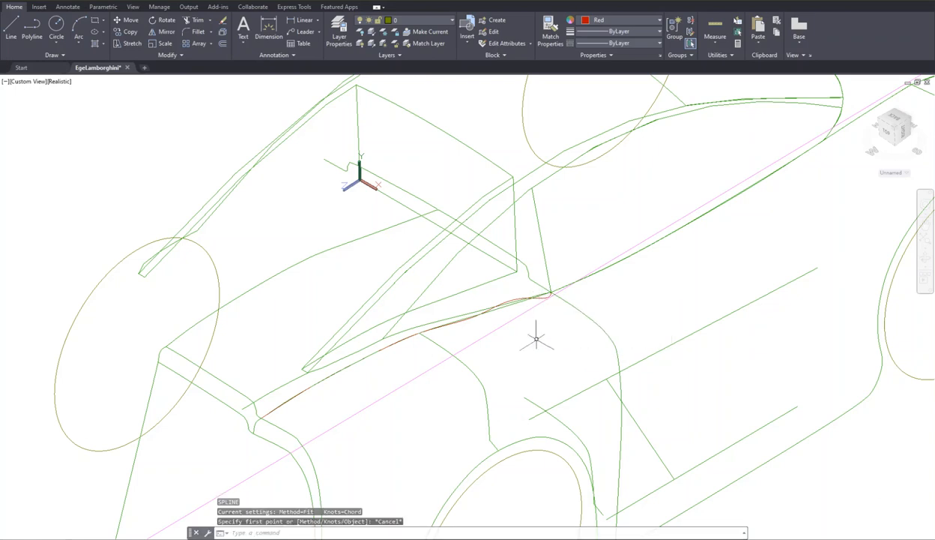
Step: Delete the red spline traced along the rear deck's outer lengthwise curve
{"action": "left_click", "coordinate": [544, 296]}
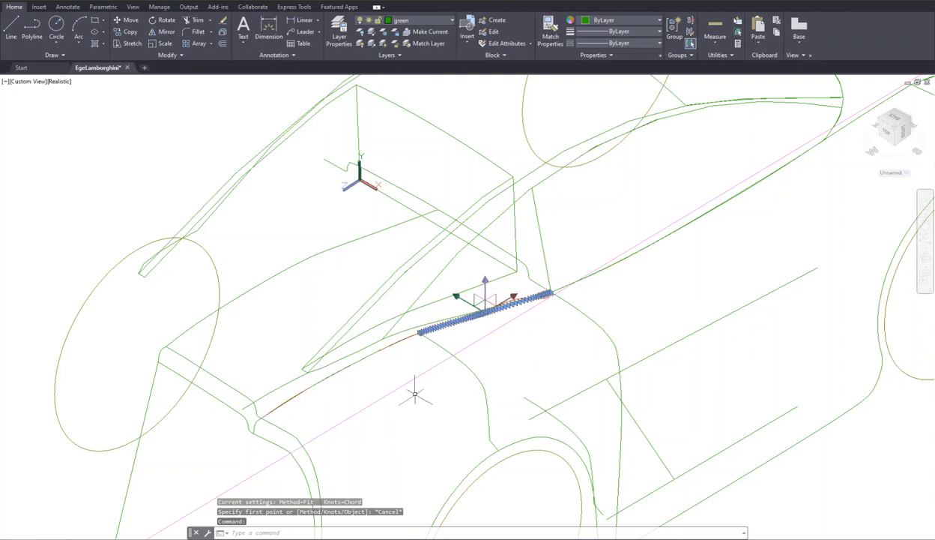
{"action": "key", "text": "Escape"}
{"action": "key", "text": "Escape"}
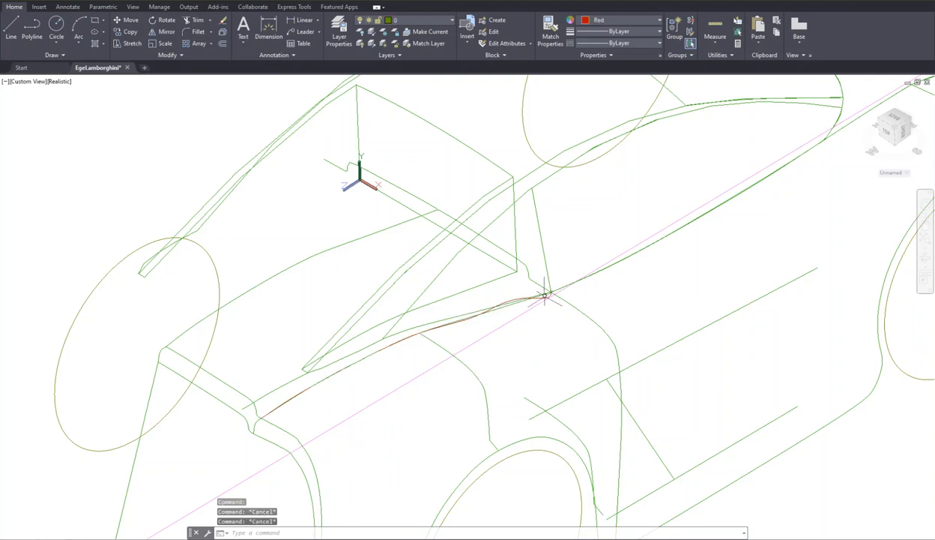
{"action": "left_click", "coordinate": [542, 297]}
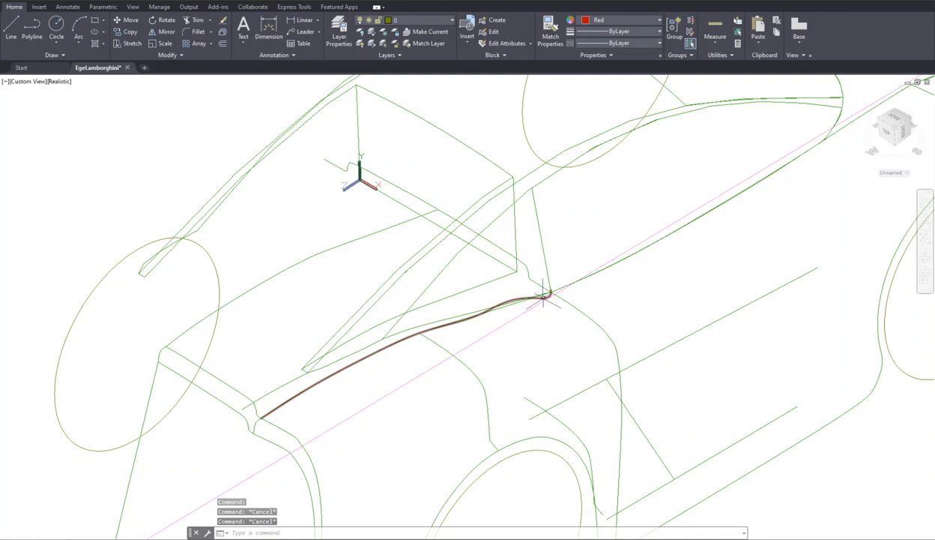
{"action": "key", "text": "Delete"}
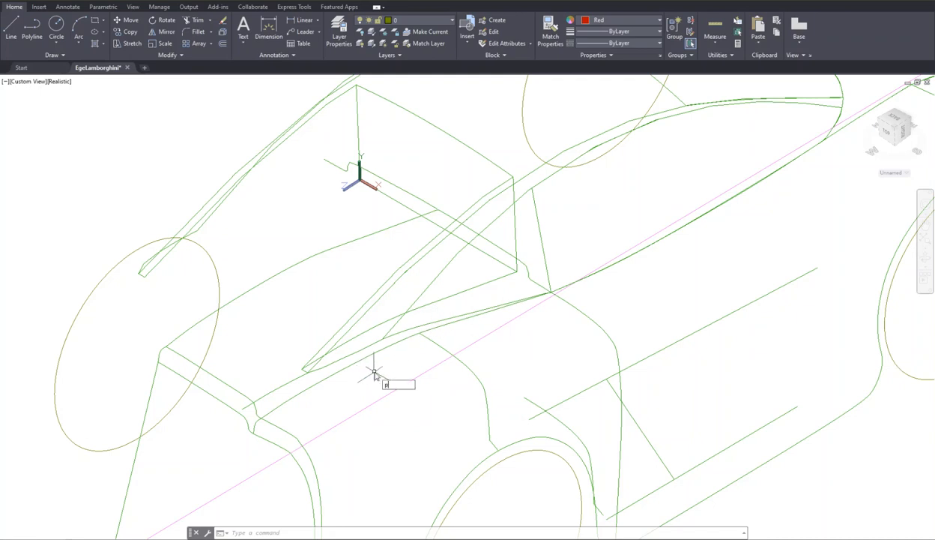
Step: Try to trace the rear deck's outer lengthwise curve with a polyline from the rear stepped curve's outer end
{"action": "key", "text": "Escape"}
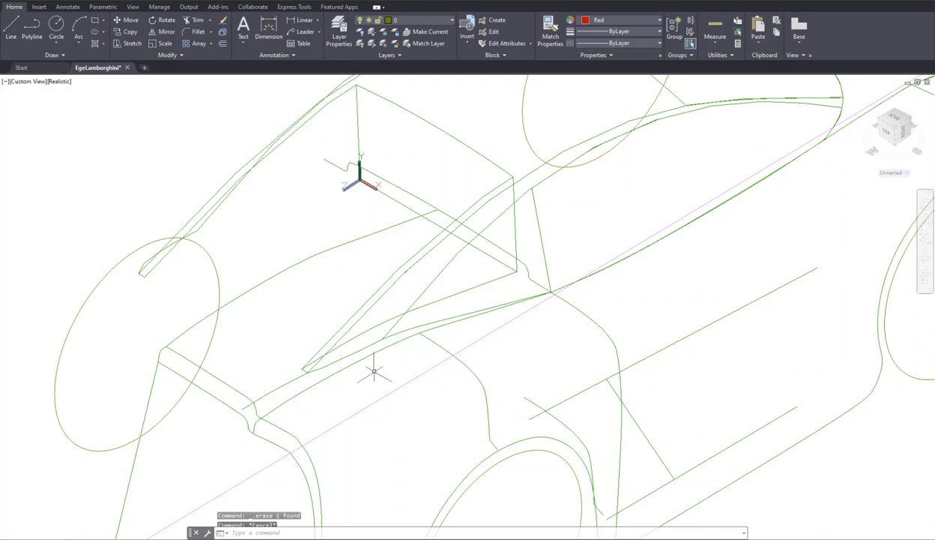
{"action": "type", "text": "l"}
{"action": "key", "text": "Return"}
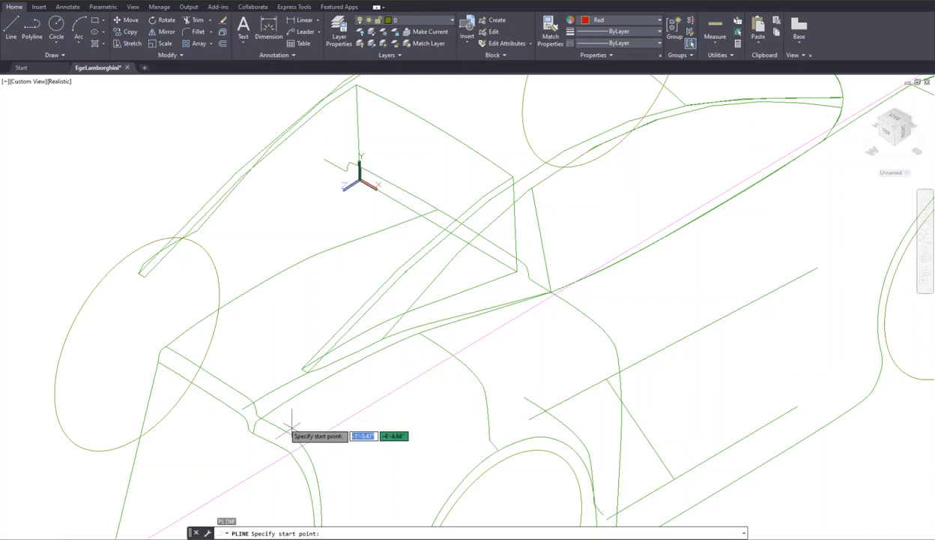
{"action": "left_click", "coordinate": [264, 417]}
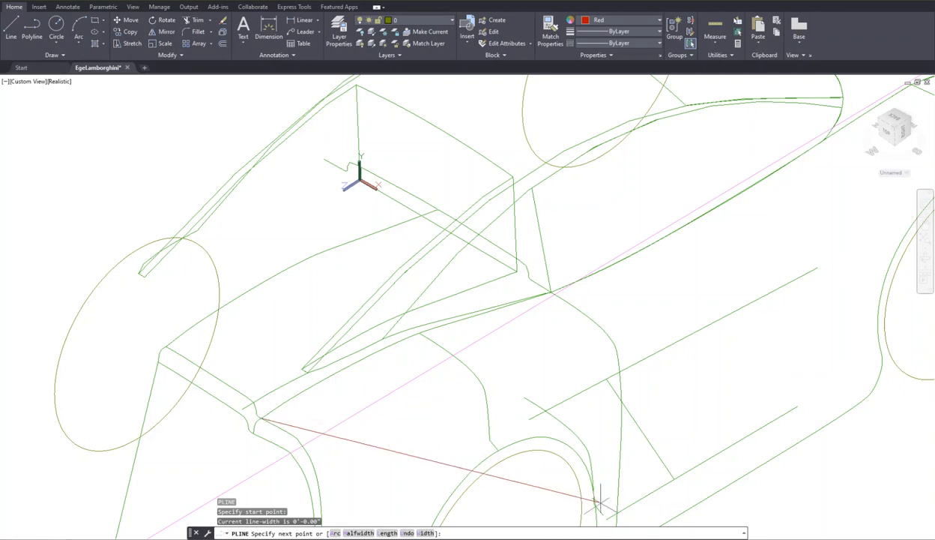
{"action": "left_click", "coordinate": [786, 538]}
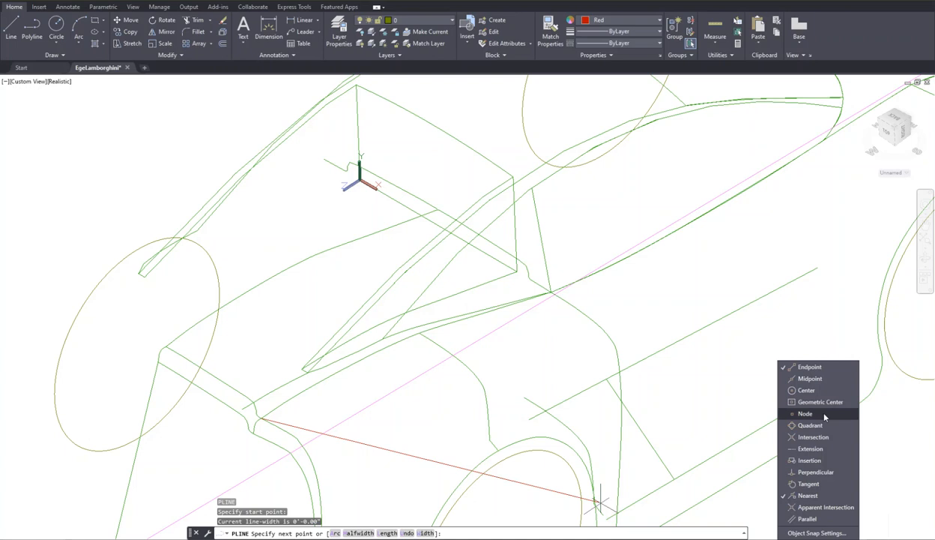
{"action": "left_click", "coordinate": [294, 400]}
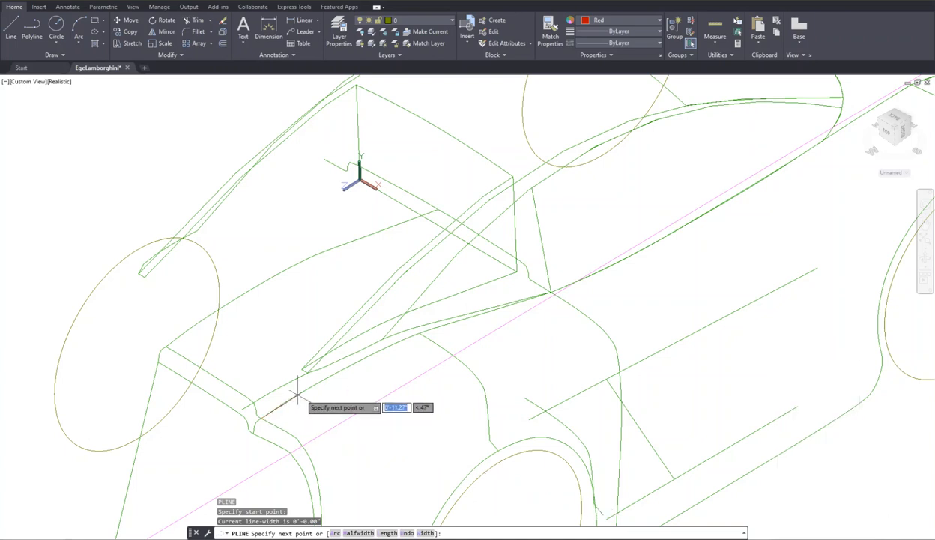
{"action": "left_click", "coordinate": [312, 390]}
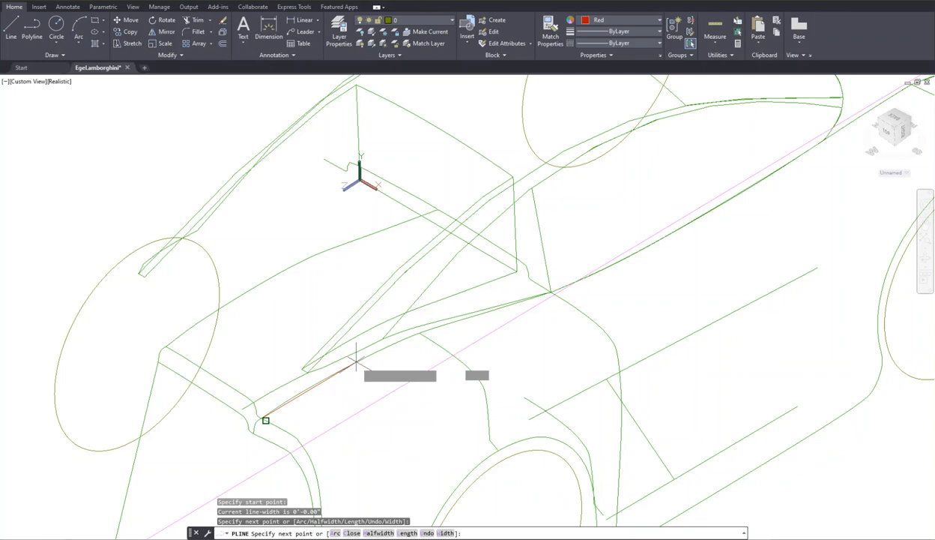
{"action": "left_click", "coordinate": [793, 517]}
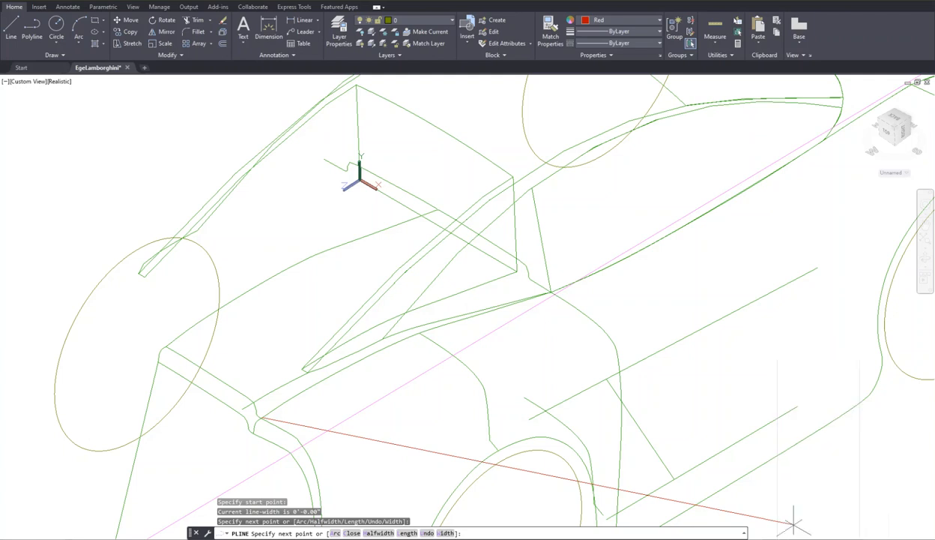
{"action": "key", "text": "Escape"}
{"action": "key", "text": "Escape"}
{"action": "key", "text": "Escape"}
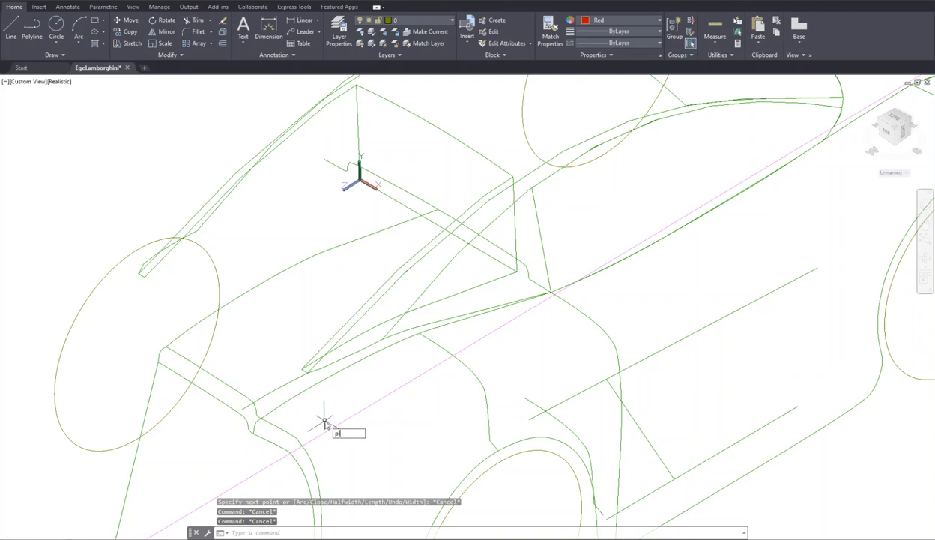
{"action": "key", "text": "Return"}
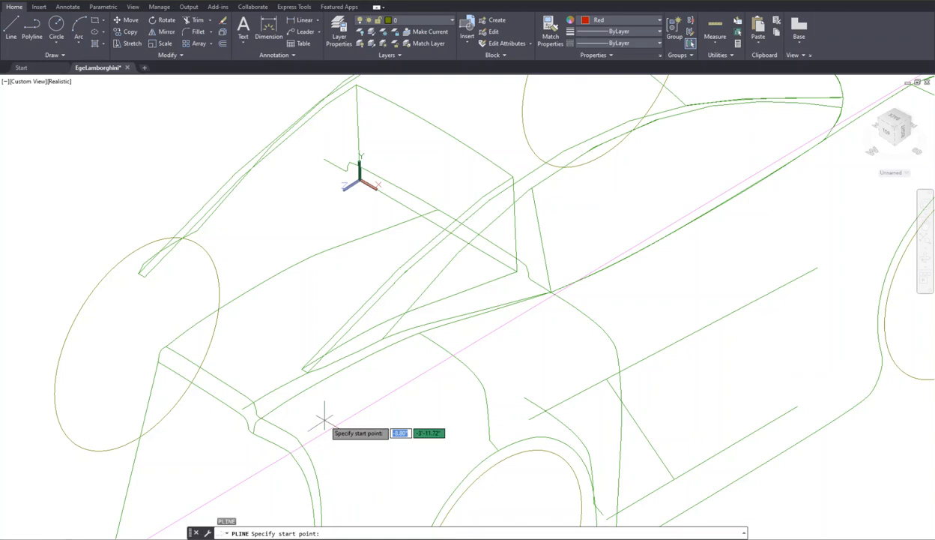
{"action": "left_click", "coordinate": [262, 417]}
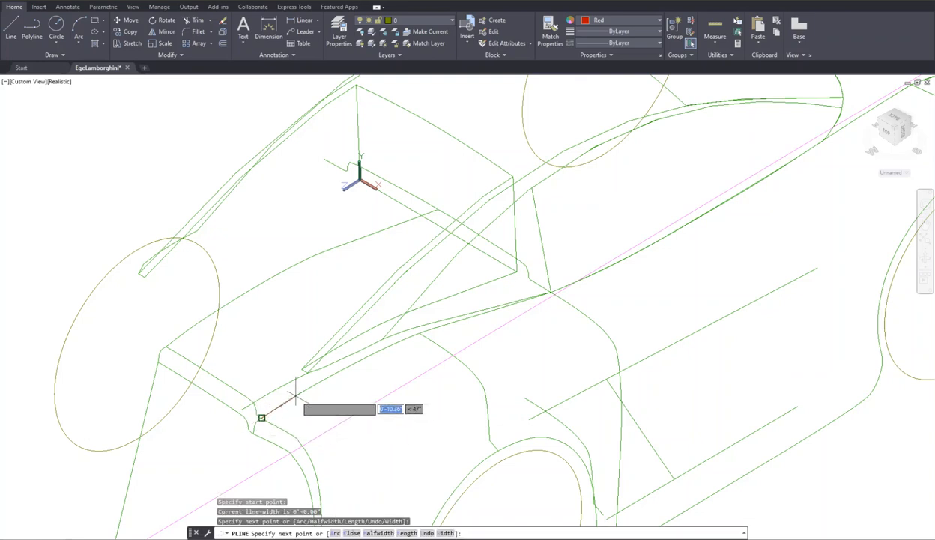
{"action": "key", "text": "Escape"}
{"action": "key", "text": "Escape"}
{"action": "key", "text": "Escape"}
Step: Reset the UCS to the World coordinate system
{"action": "scroll", "coordinate": [267, 399], "scroll_direction": "down", "scroll_amount": 3}
{"action": "scroll", "coordinate": [264, 409], "scroll_direction": "up", "scroll_amount": 4}
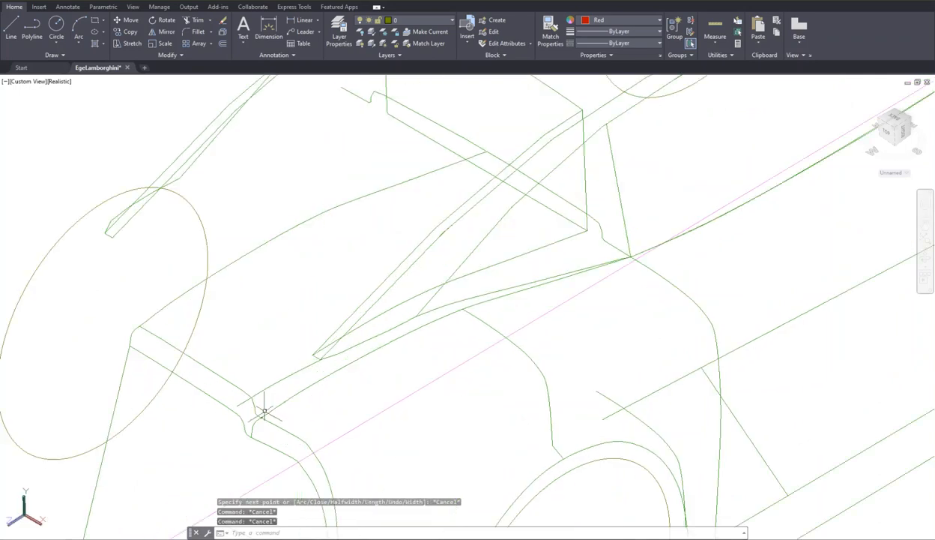
{"action": "scroll", "coordinate": [266, 411], "scroll_direction": "down", "scroll_amount": 2}
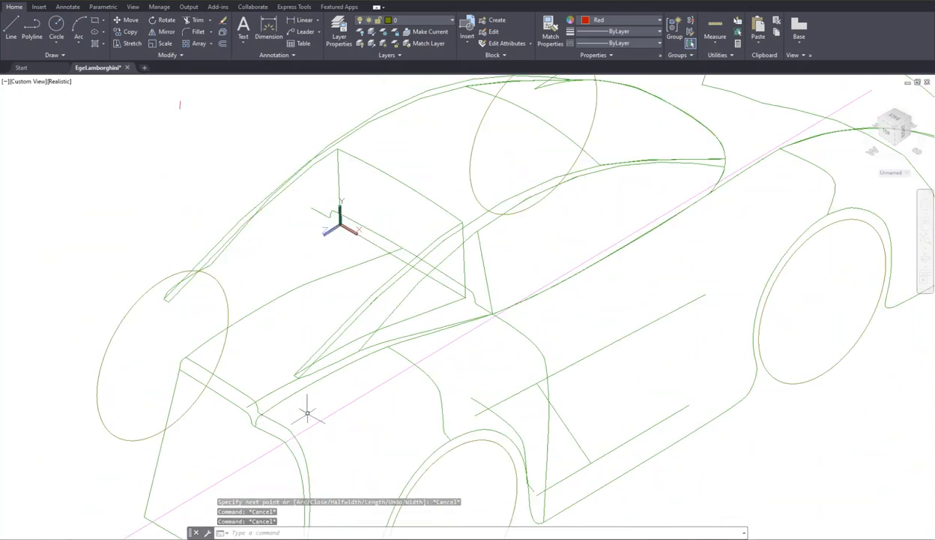
{"action": "type", "text": "ucs"}
{"action": "key", "text": "Return"}
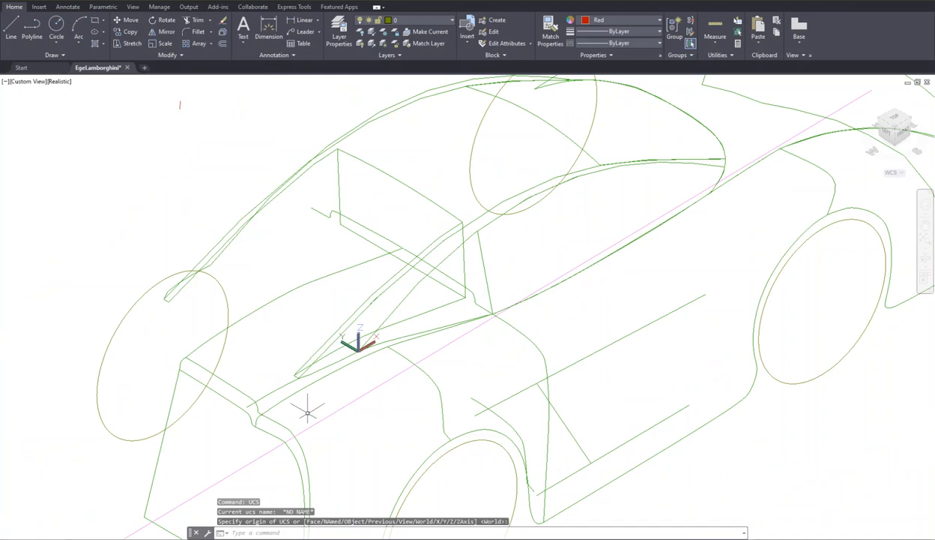
{"action": "type", "text": "PL"}
{"action": "key", "text": "Escape"}
{"action": "key", "text": "Escape"}
{"action": "key", "text": "Escape"}
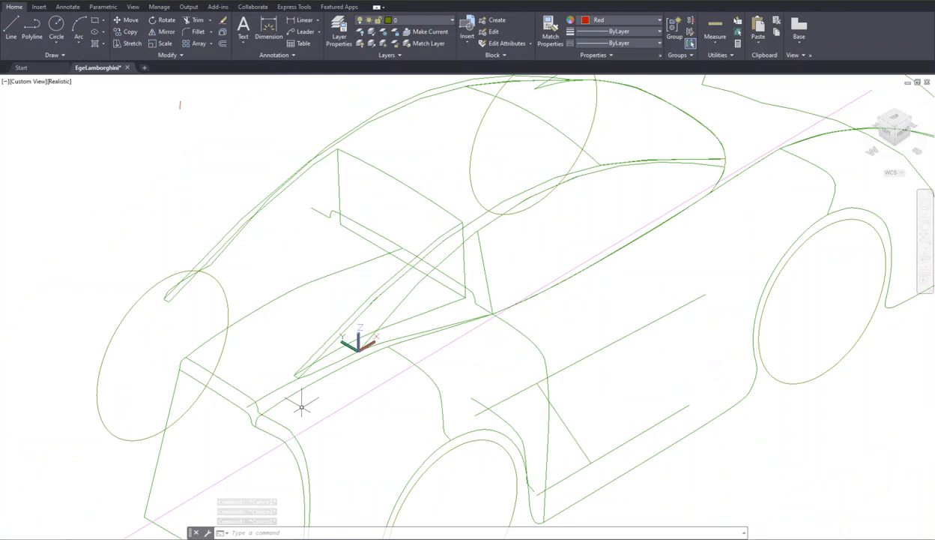
{"action": "key", "text": "Return"}
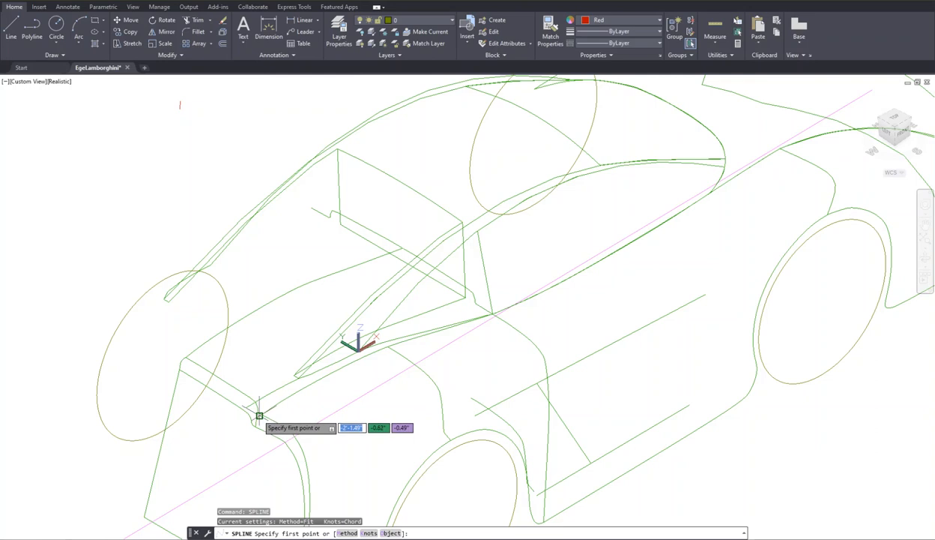
Step: Delete the short leftover polyline pieces at the rear end of the deck's outer lengthwise curve
{"action": "scroll", "coordinate": [259, 415], "scroll_direction": "down", "scroll_amount": 3}
{"action": "scroll", "coordinate": [264, 420], "scroll_direction": "up", "scroll_amount": 4}
{"action": "scroll", "coordinate": [266, 425], "scroll_direction": "up", "scroll_amount": 4}
{"action": "key", "text": "Escape"}
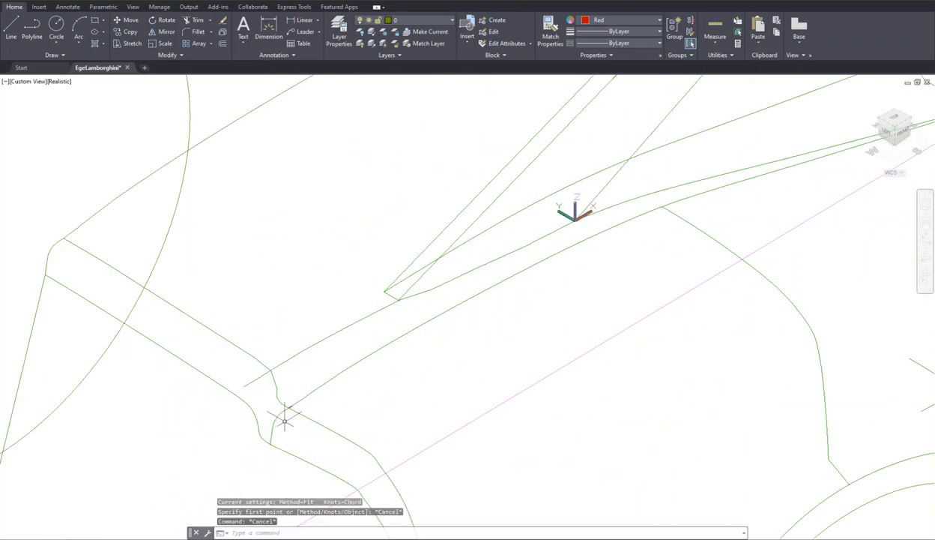
{"action": "left_click", "coordinate": [283, 409]}
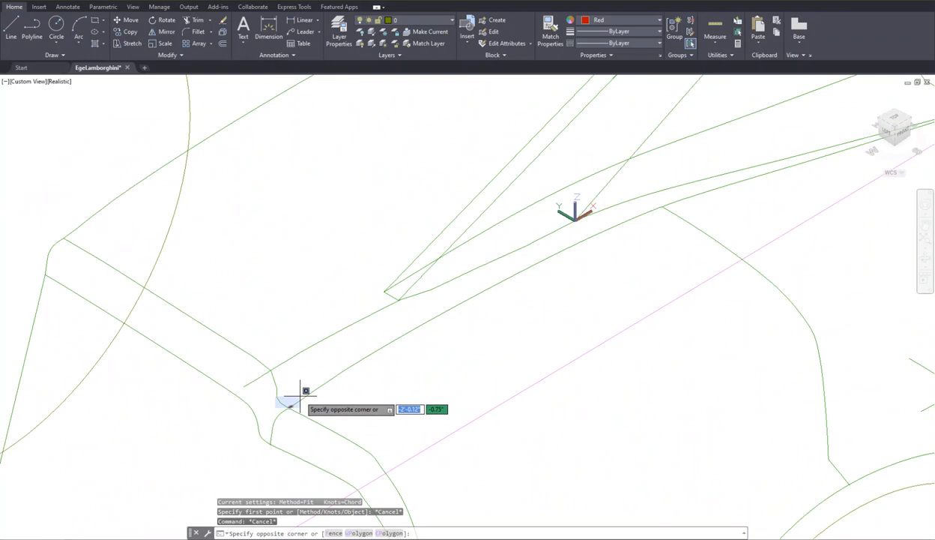
{"action": "key", "text": "Delete"}
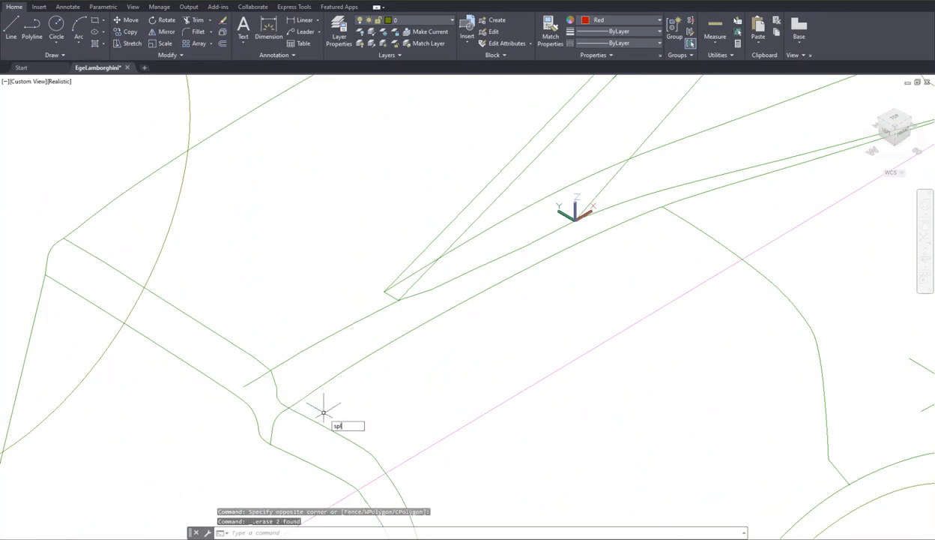
Step: Trace the rear deck's outer lengthwise curve with one spline, from the rear stepped curve's outer end to the front stepped curve's outer end
{"action": "key", "text": "Return"}
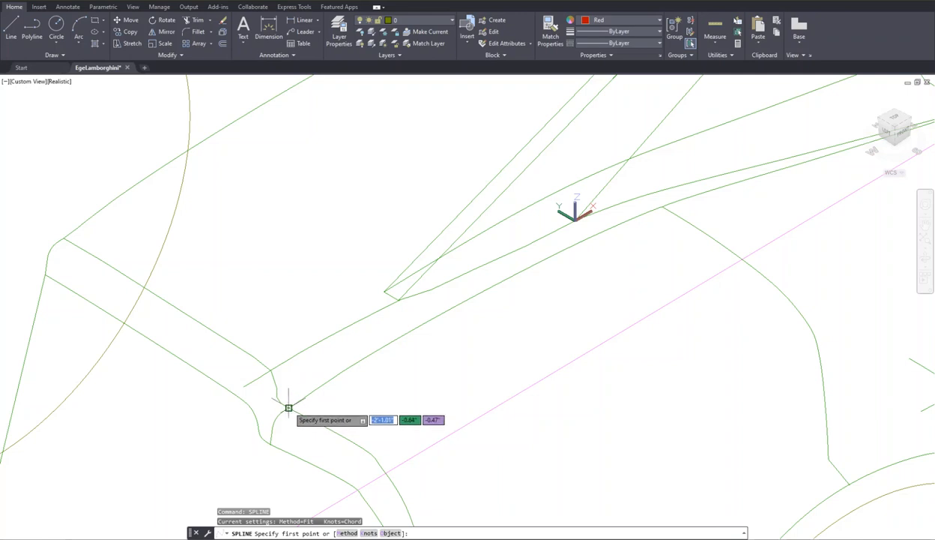
{"action": "left_click", "coordinate": [287, 405]}
{"action": "left_click", "coordinate": [339, 371]}
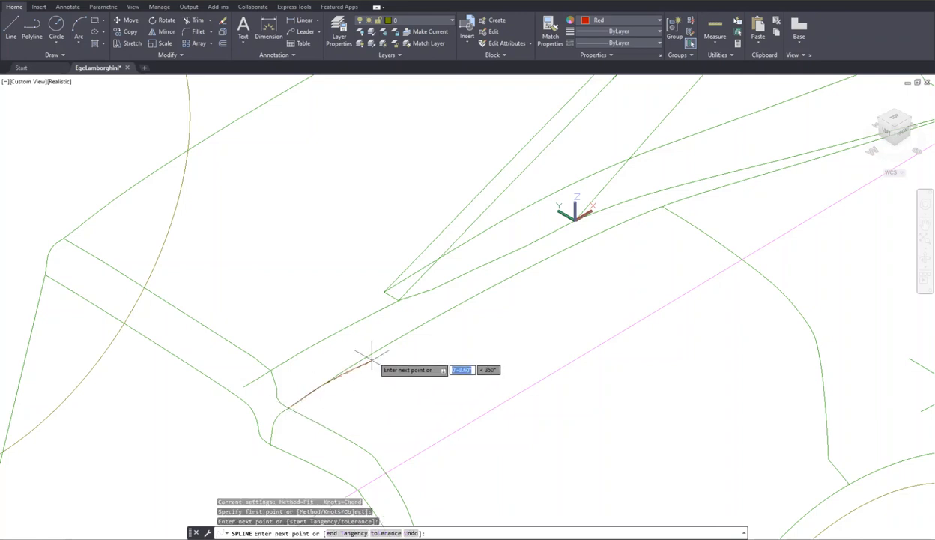
{"action": "left_click", "coordinate": [437, 314]}
{"action": "left_click", "coordinate": [530, 263]}
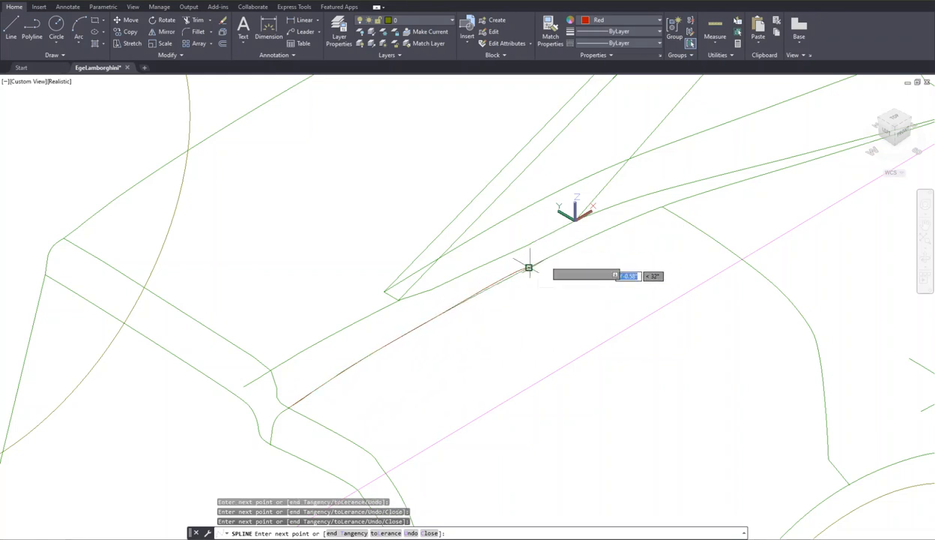
{"action": "left_click", "coordinate": [601, 232]}
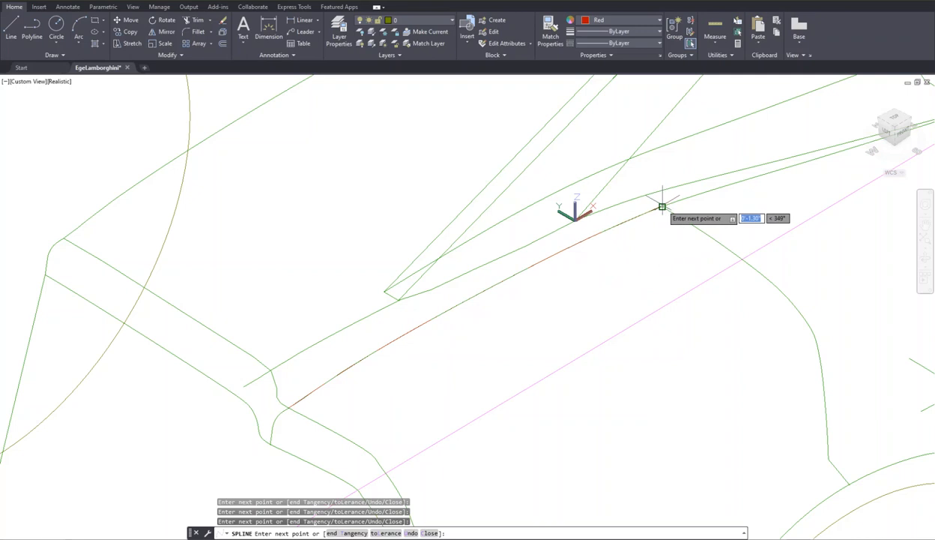
{"action": "left_click", "coordinate": [664, 206]}
{"action": "mouse_move", "coordinate": [673, 162]}
{"action": "middle_mouse_down"}
{"action": "mouse_move", "coordinate": [625, 205]}
{"action": "mouse_move", "coordinate": [384, 299]}
{"action": "middle_mouse_up"}
{"action": "left_click", "coordinate": [444, 298]}
{"action": "left_click", "coordinate": [540, 270]}
{"action": "left_click", "coordinate": [617, 246]}
{"action": "scroll", "coordinate": [641, 245], "scroll_direction": "up", "scroll_amount": 5}
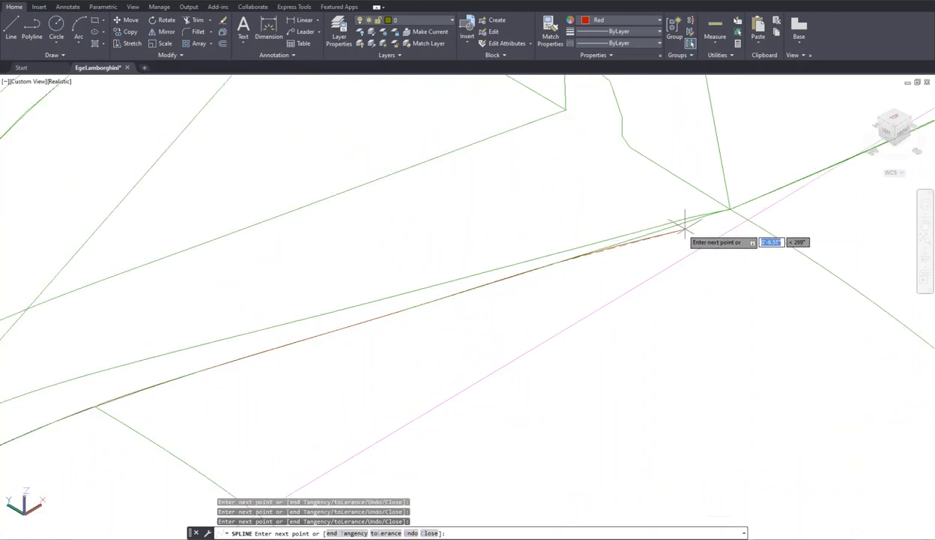
{"action": "left_click", "coordinate": [561, 247]}
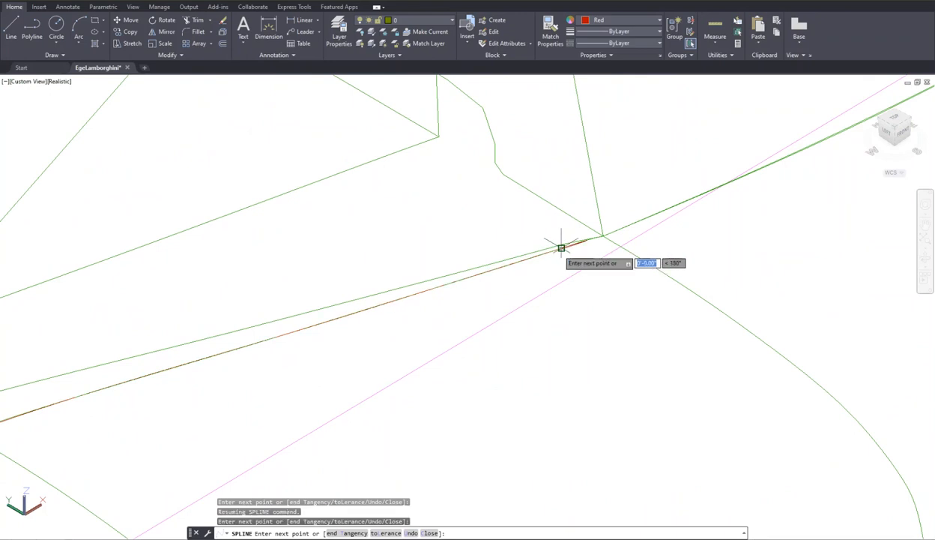
{"action": "left_click", "coordinate": [603, 236]}
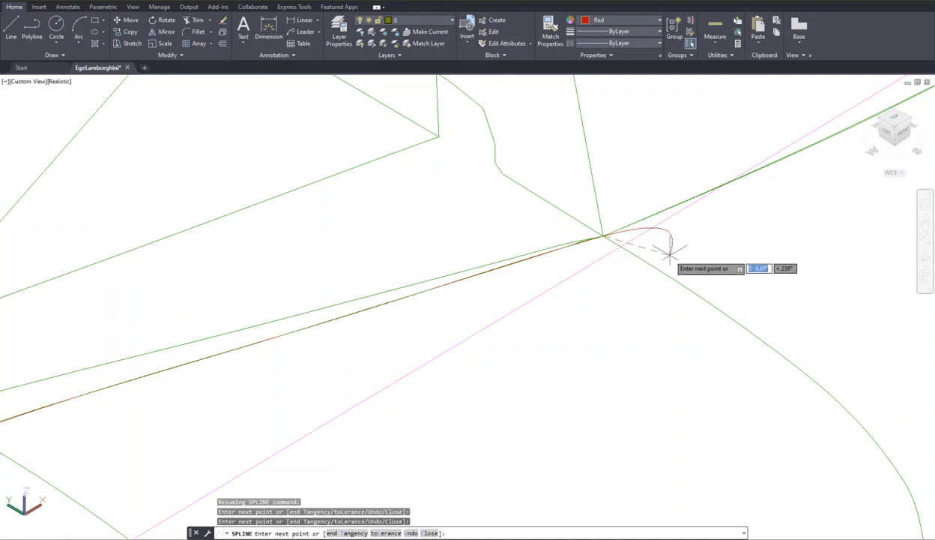
{"action": "key", "text": "Return"}
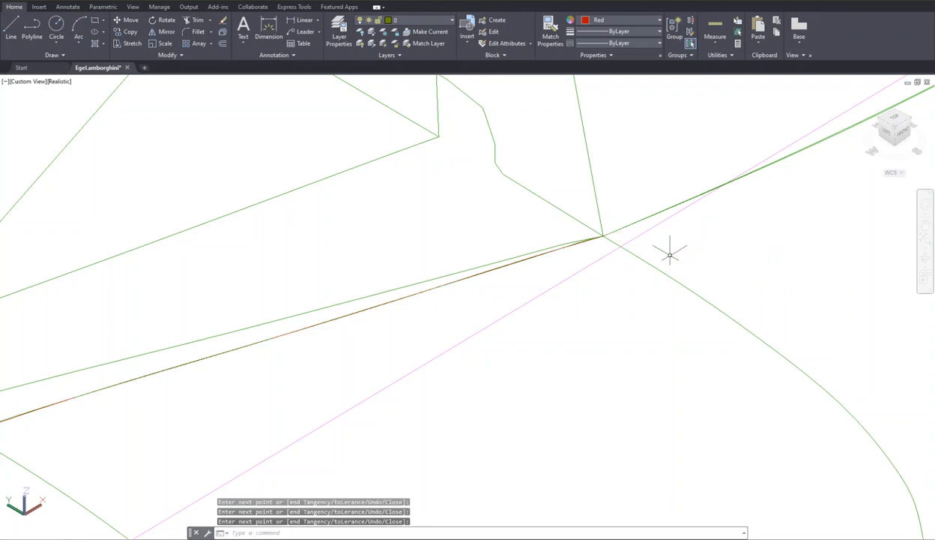
Step: Create an edge surface over the rear deck from its rear stepped curve, centre lengthwise curve, front stepped curve and the new outer spline
{"action": "scroll", "coordinate": [406, 302], "scroll_direction": "down", "scroll_amount": 3}
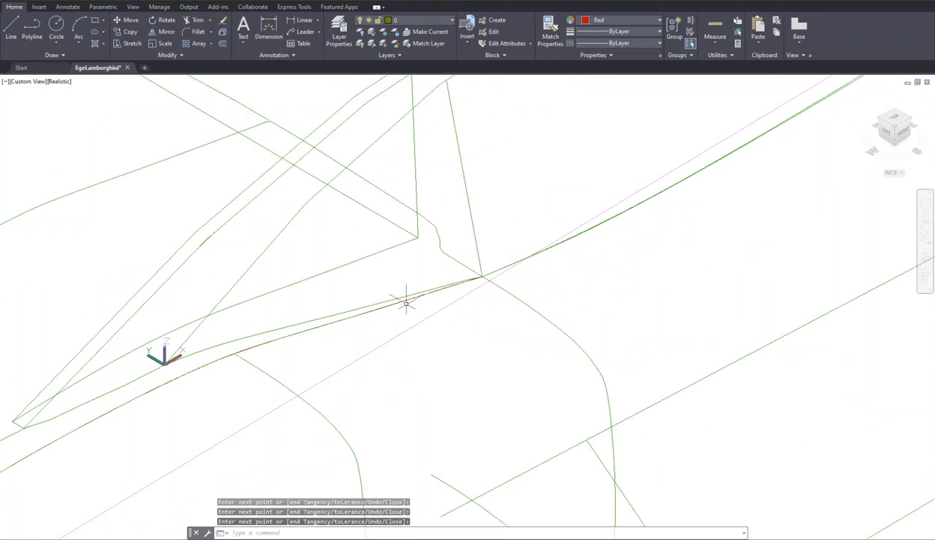
{"action": "scroll", "coordinate": [386, 309], "scroll_direction": "down", "scroll_amount": 4}
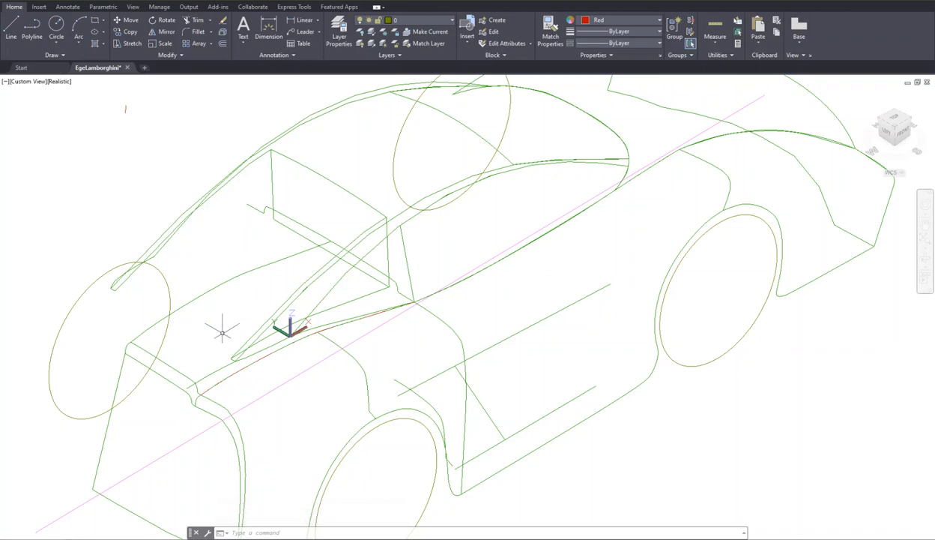
{"action": "type", "text": "gesurf"}
{"action": "key", "text": "Return"}
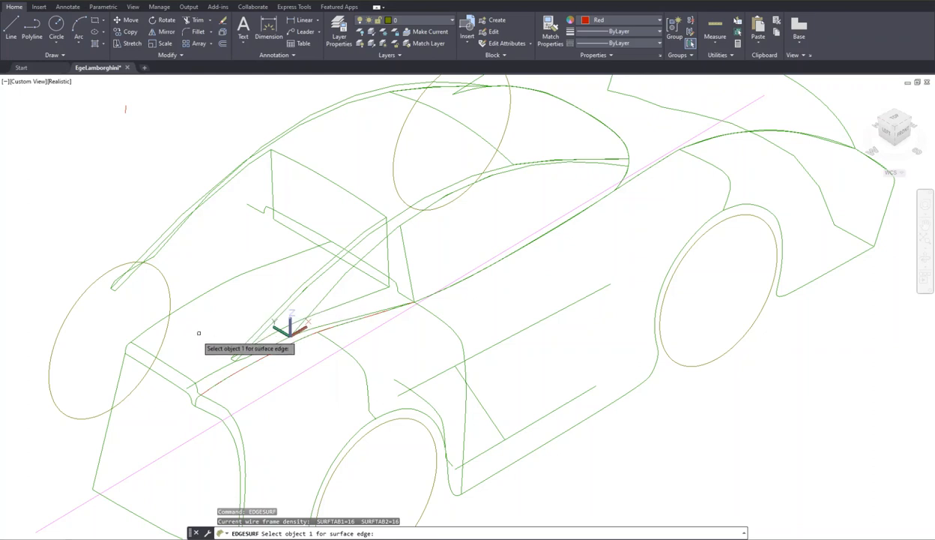
{"action": "left_click", "coordinate": [171, 367]}
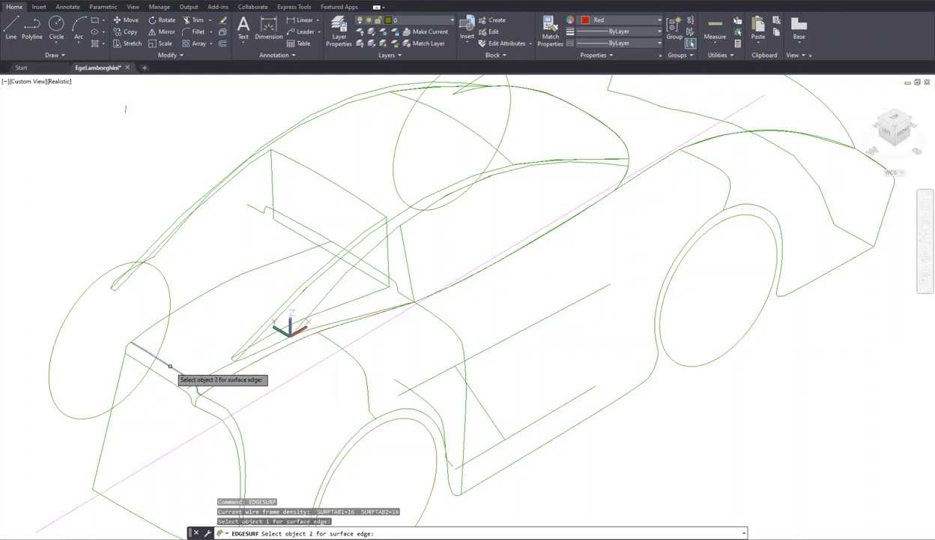
{"action": "left_click", "coordinate": [189, 295]}
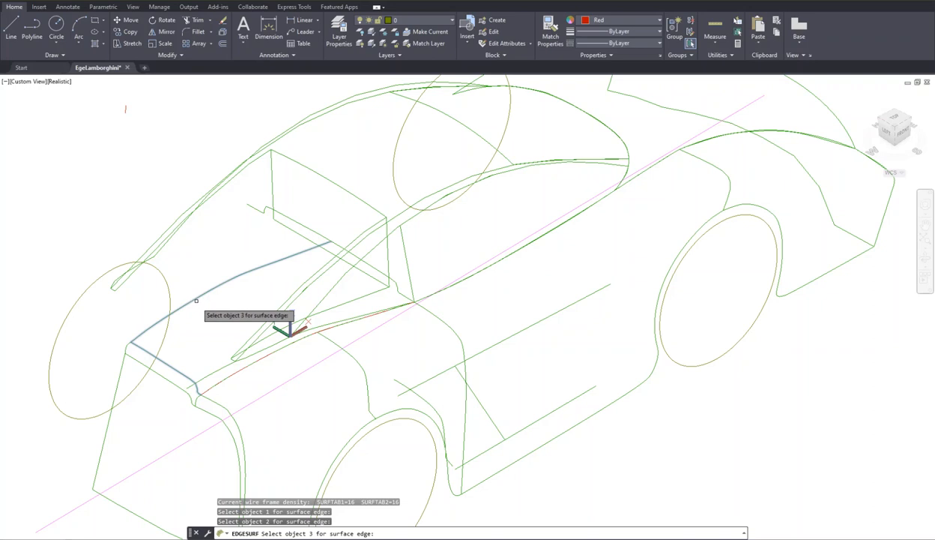
{"action": "left_click", "coordinate": [371, 265]}
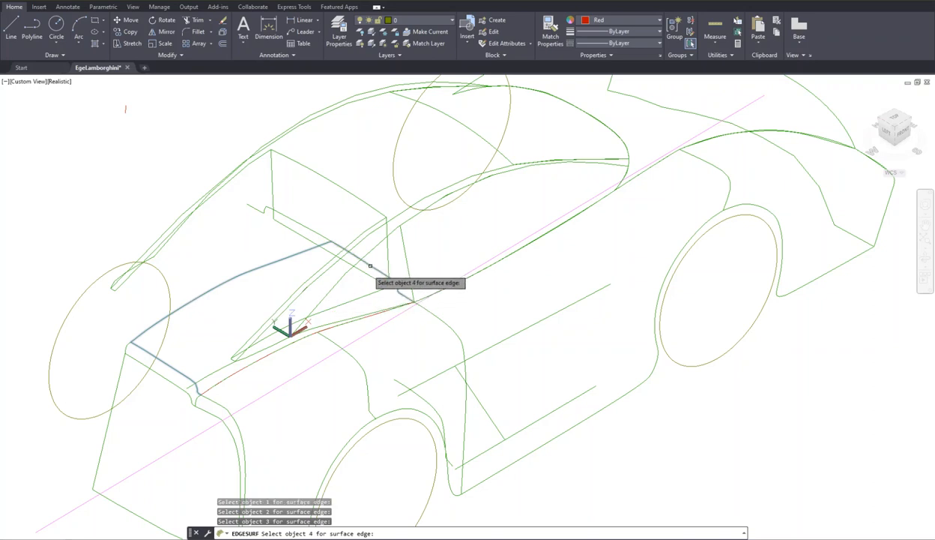
{"action": "left_click", "coordinate": [265, 355]}
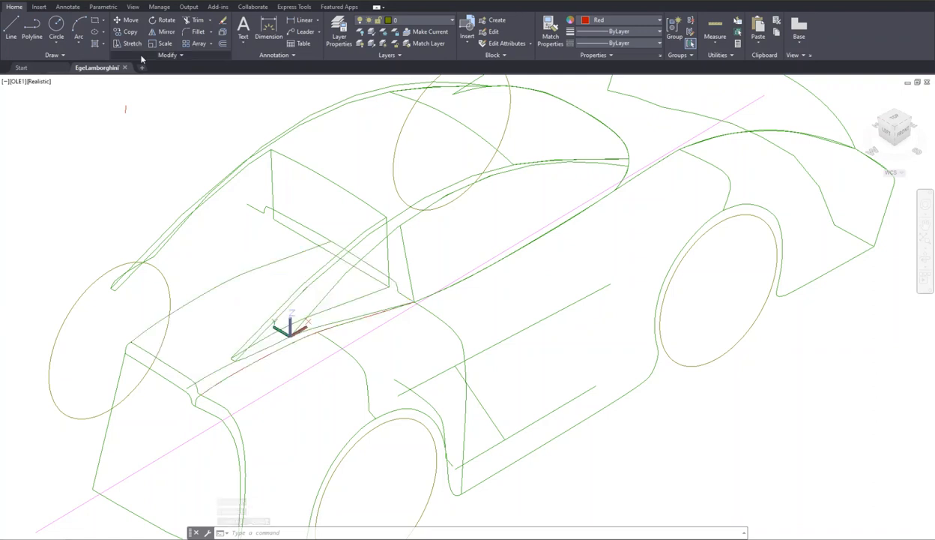
Step: Turn on the blue layer to show the finished body surfaces
{"action": "left_click", "coordinate": [427, 20]}
{"action": "left_click", "coordinate": [362, 56]}
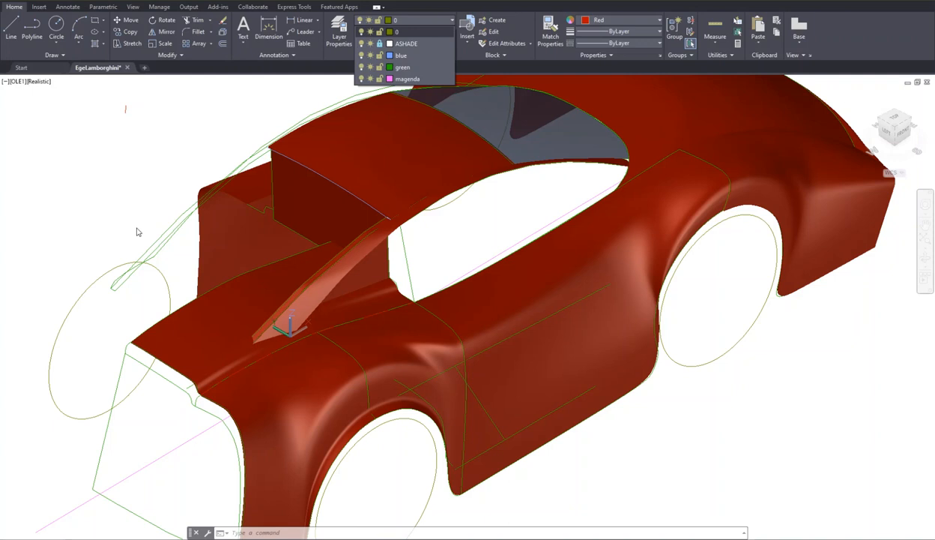
{"action": "left_click", "coordinate": [397, 31]}
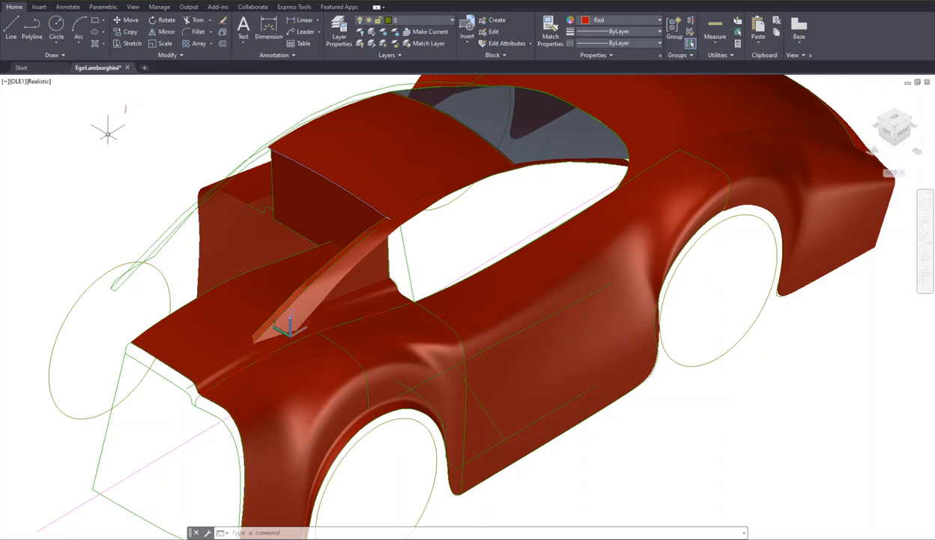
{"action": "key", "text": "Escape"}
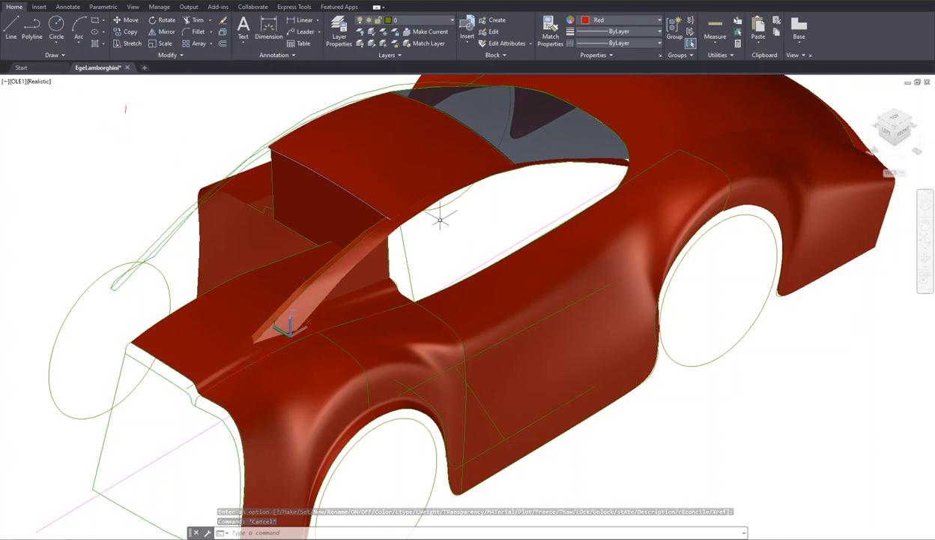
Step: Assign the dark "Dar...(3)" glass glazing material to the rear window surface and close the Materials Browser
{"action": "type", "text": "l"}
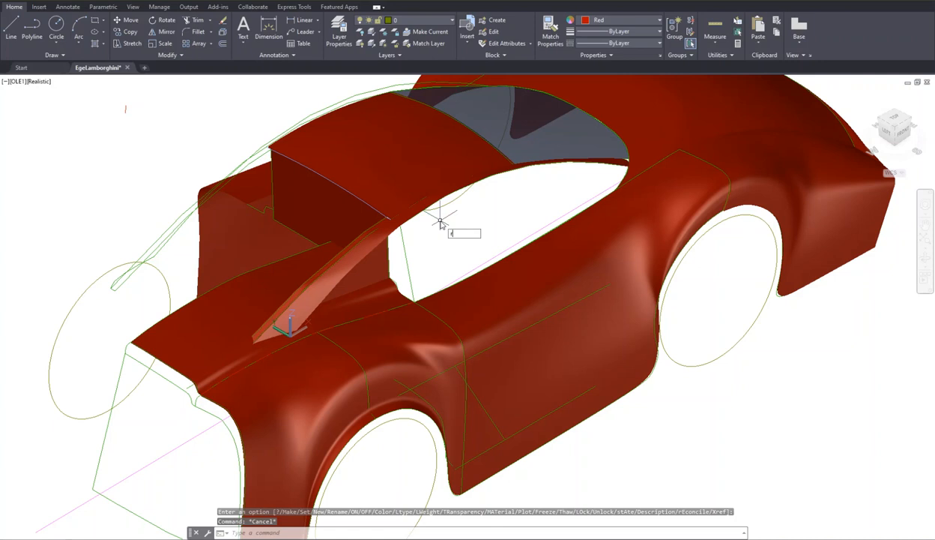
{"action": "type", "text": "mat"}
{"action": "key", "text": "Return"}
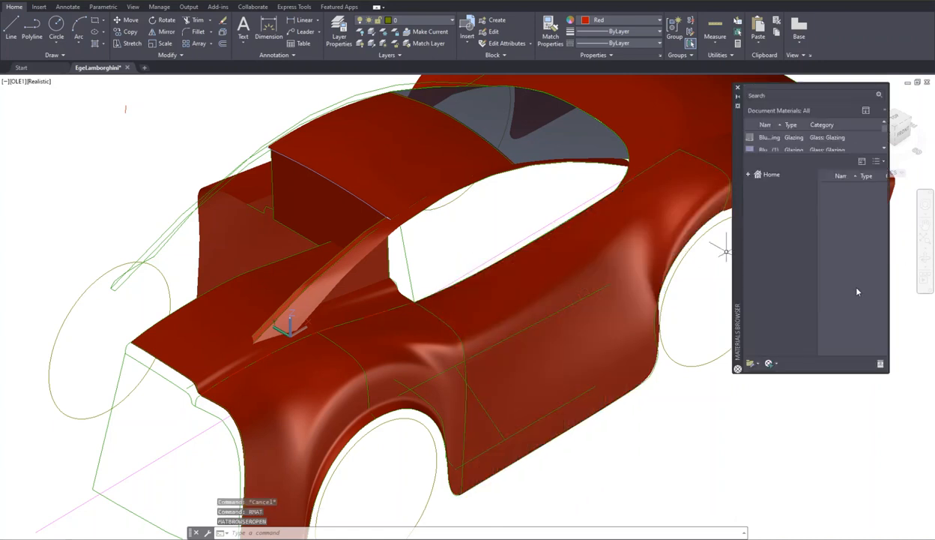
{"action": "left_click", "coordinate": [308, 201]}
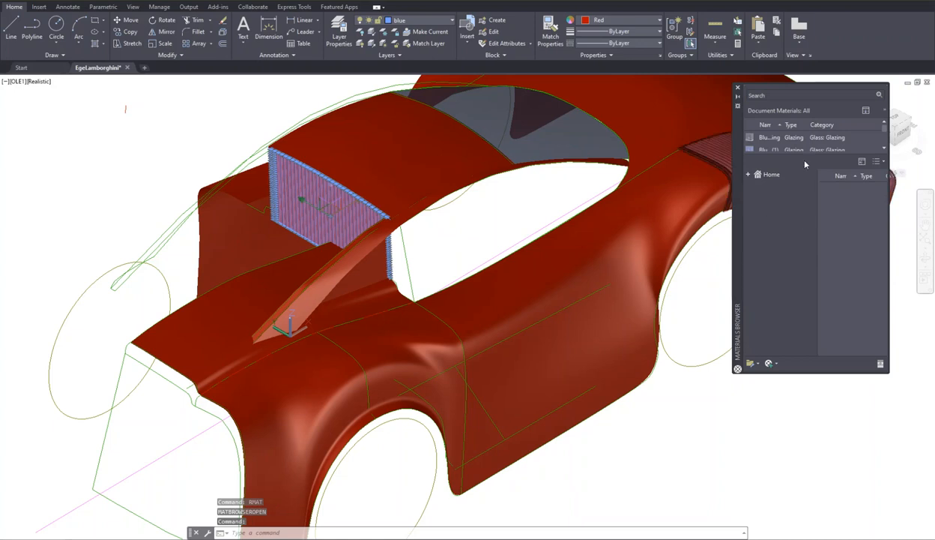
{"action": "scroll", "coordinate": [805, 141], "scroll_direction": "down", "scroll_amount": 1}
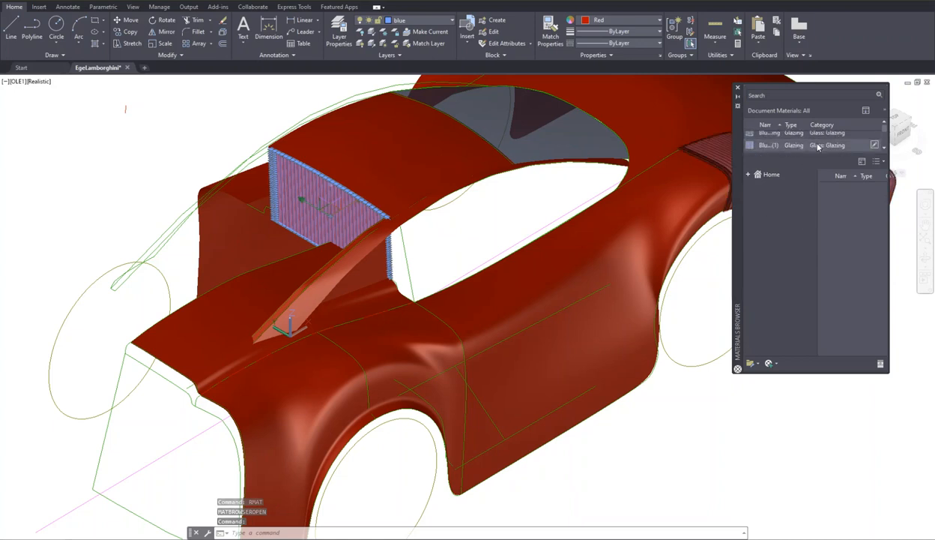
{"action": "scroll", "coordinate": [801, 141], "scroll_direction": "down", "scroll_amount": 2}
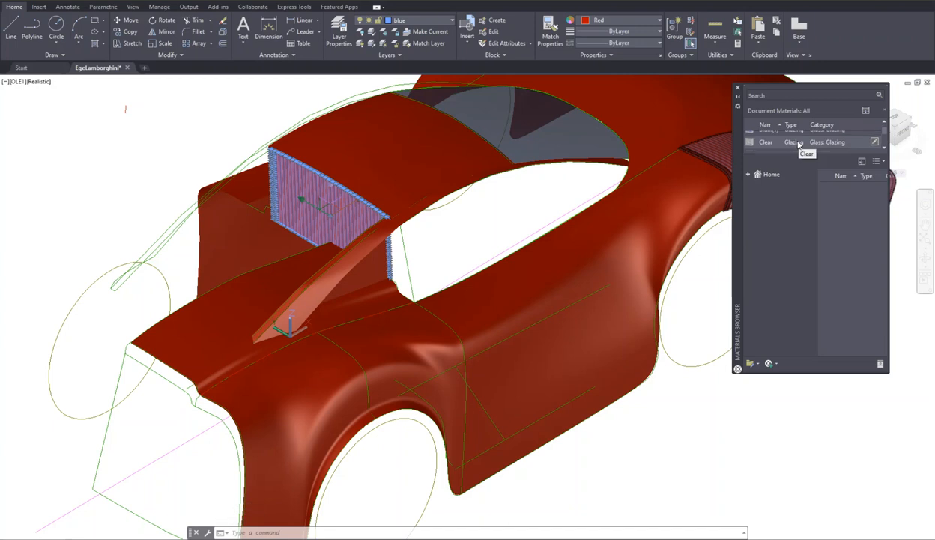
{"action": "scroll", "coordinate": [806, 144], "scroll_direction": "down", "scroll_amount": 4}
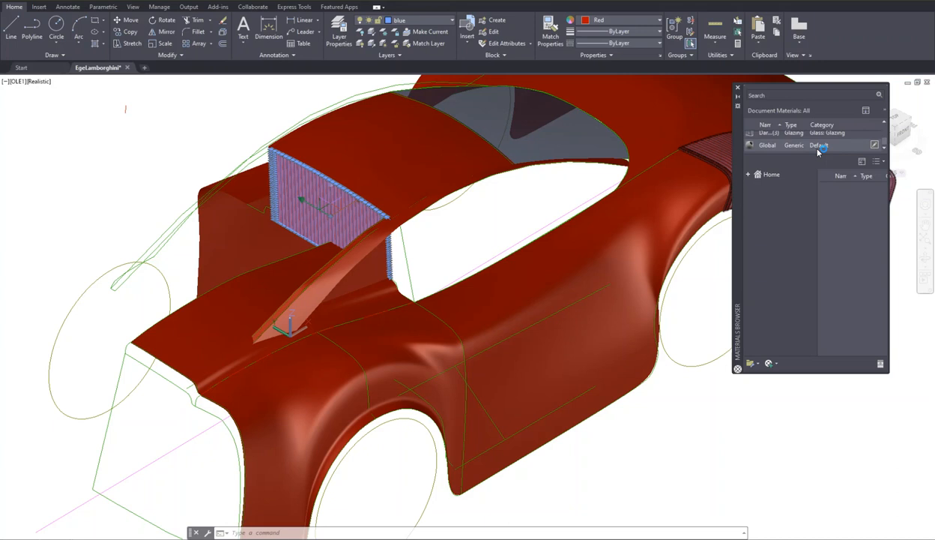
{"action": "scroll", "coordinate": [821, 141], "scroll_direction": "up", "scroll_amount": 1}
{"action": "left_click", "coordinate": [819, 140]}
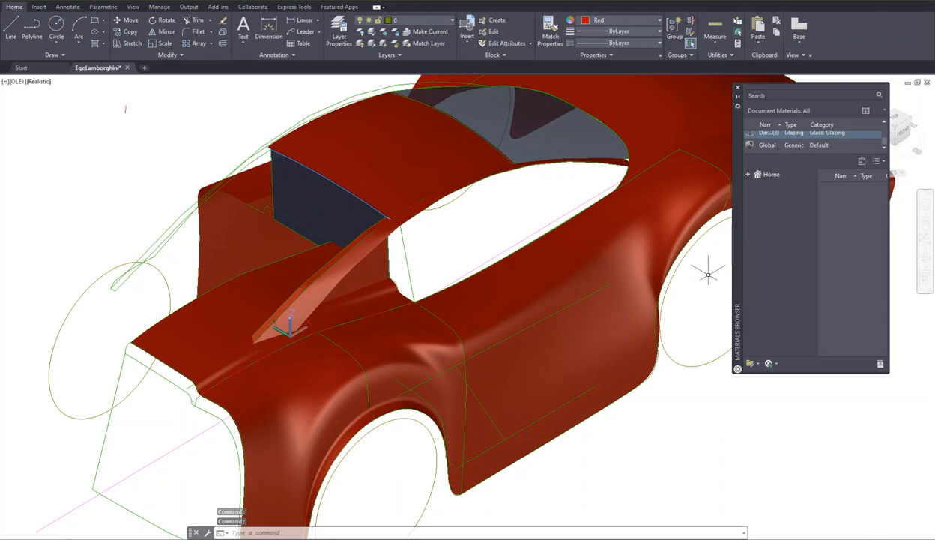
{"action": "key", "text": "Escape"}
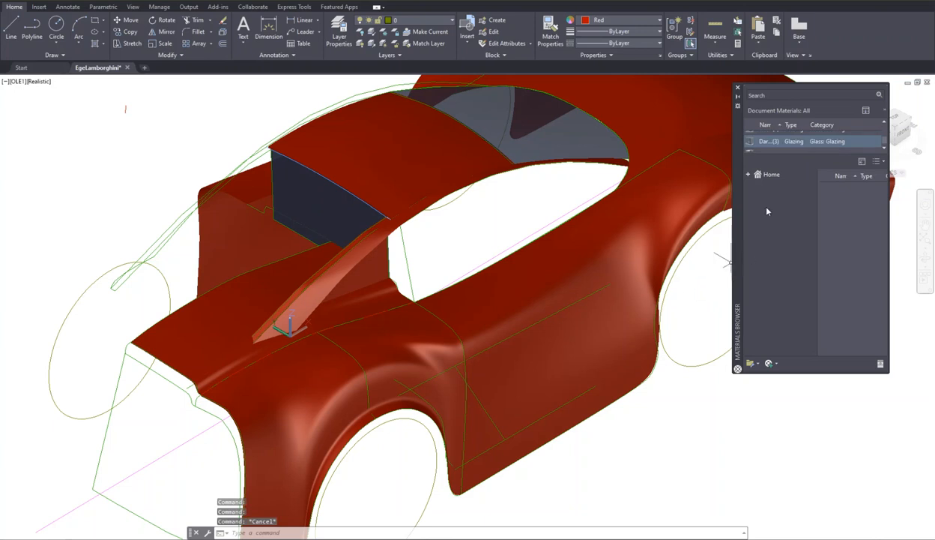
{"action": "left_click", "coordinate": [737, 88]}
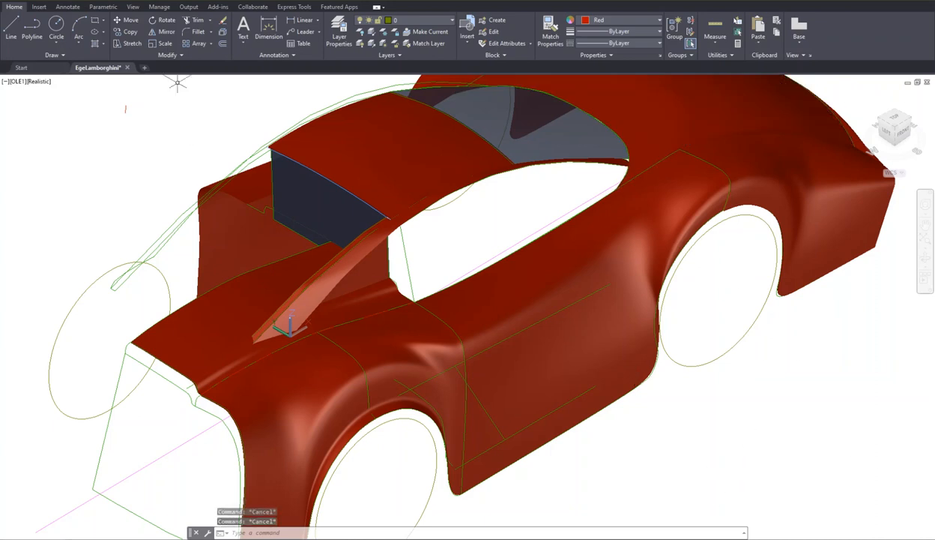
Step: Save the drawing and hide the blue layer's body surfaces again, leaving only the wireframe curves displayed
{"action": "key", "text": "ctrl+s"}
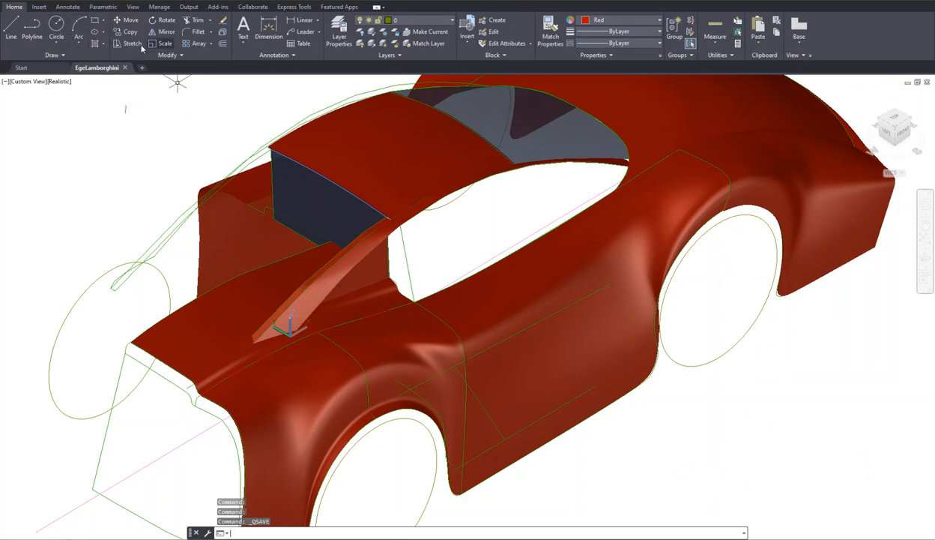
{"action": "key", "text": "ctrl+z"}
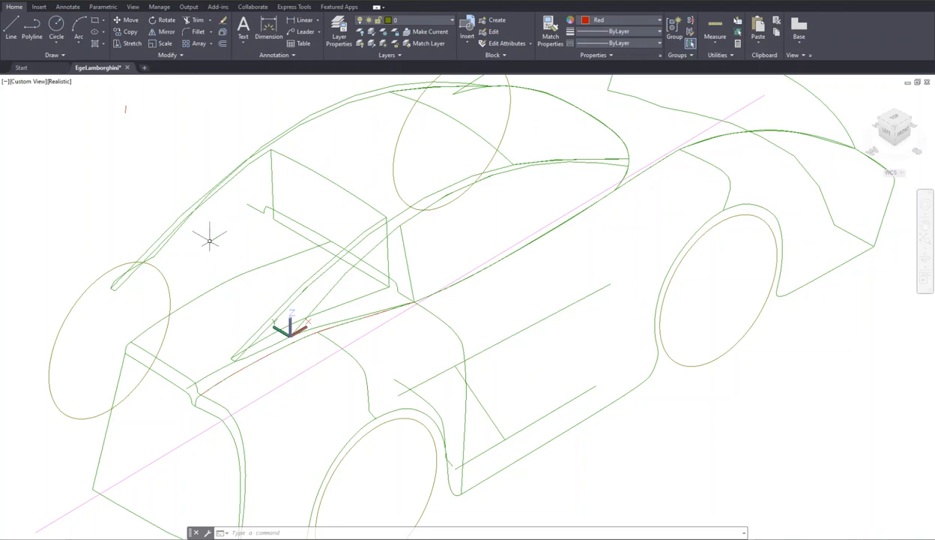
Step: Create an edge surface for the rear lip between the upper and lower rear stepped curves and their two short connecting end curves
{"action": "type", "text": "edgesurf"}
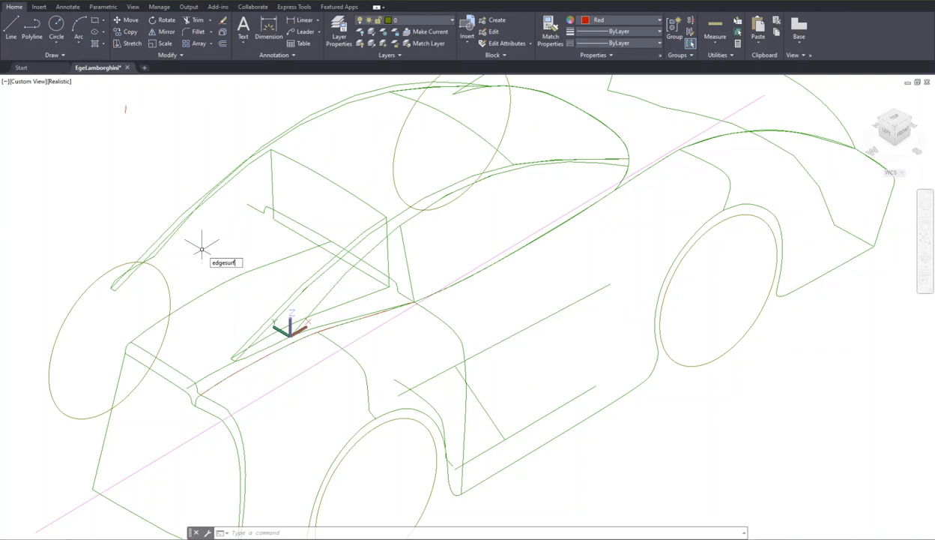
{"action": "key", "text": "Return"}
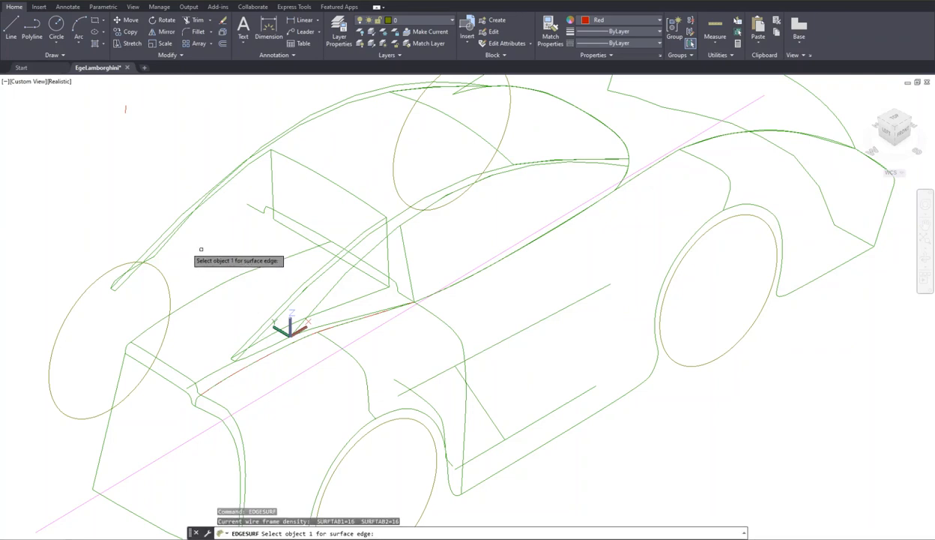
{"action": "left_click", "coordinate": [127, 344]}
{"action": "left_click", "coordinate": [132, 349]}
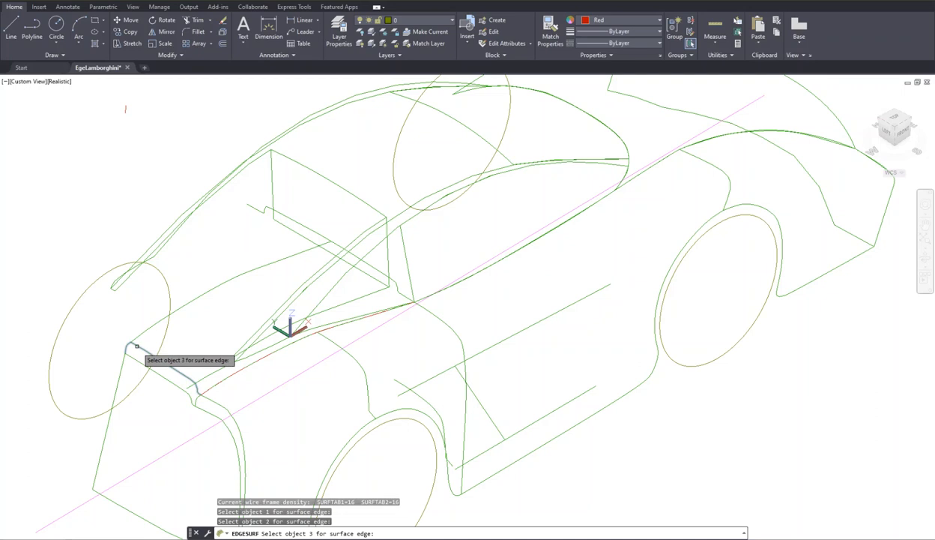
{"action": "left_click", "coordinate": [191, 390]}
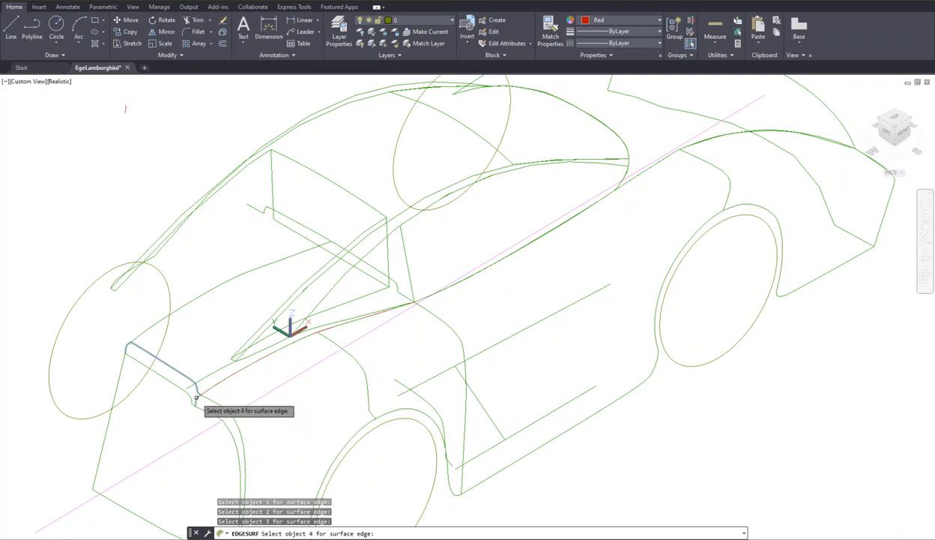
{"action": "left_click", "coordinate": [178, 380]}
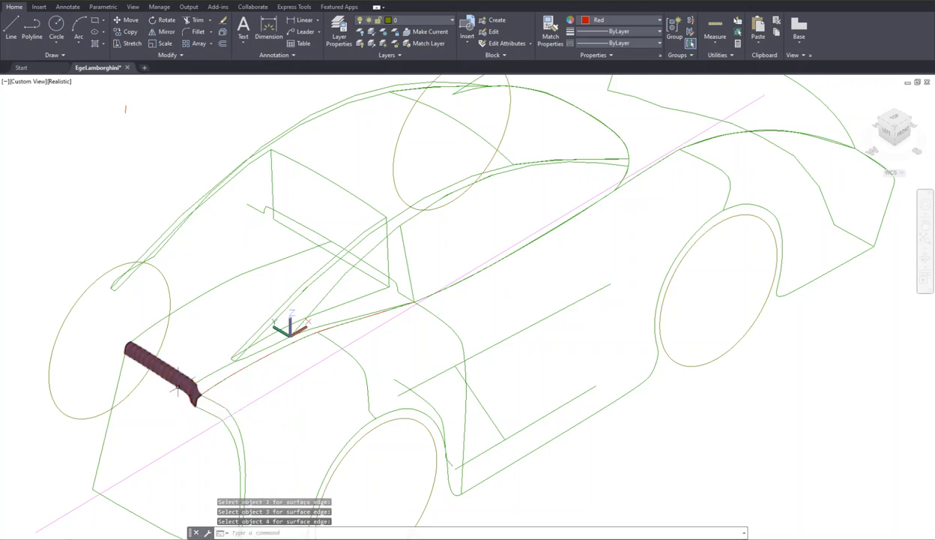
{"action": "key", "text": "Escape"}
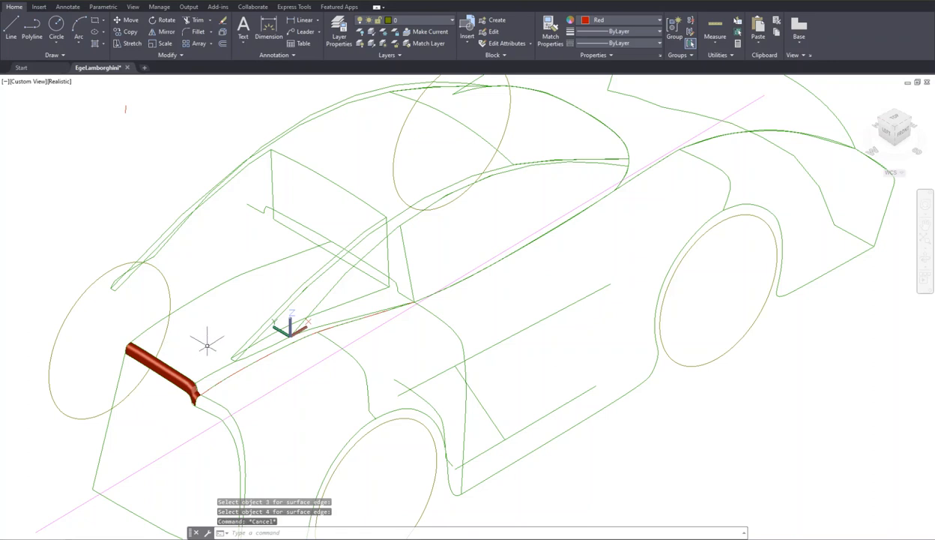
Step: Convert the rear lip mesh to a smooth surface and try to thicken it by 0'-0.20"
{"action": "scroll", "coordinate": [188, 364], "scroll_direction": "up", "scroll_amount": 3}
{"action": "middle_click_drag", "start_coordinate": [189, 361], "coordinate": [287, 307]}
{"action": "scroll", "coordinate": [292, 311], "scroll_direction": "down", "scroll_amount": 2}
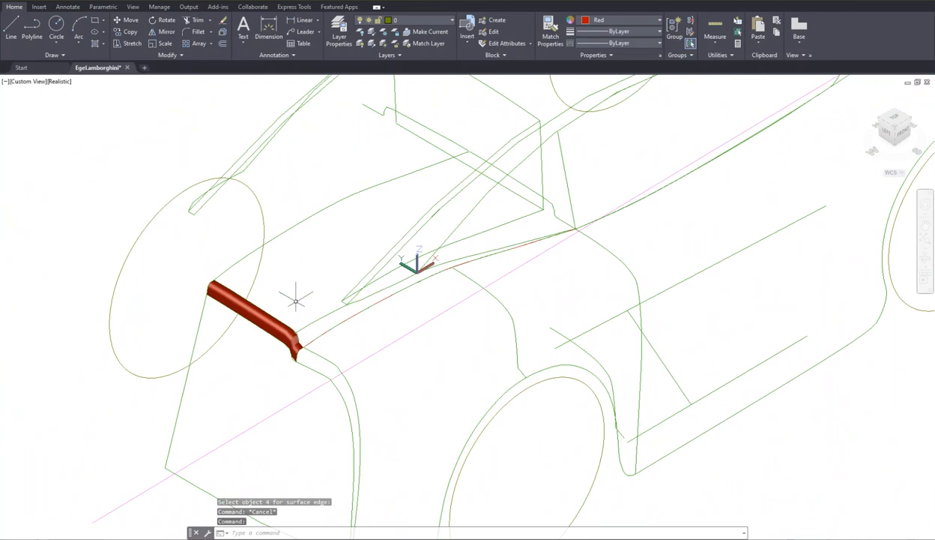
{"action": "type", "text": "thicke"}
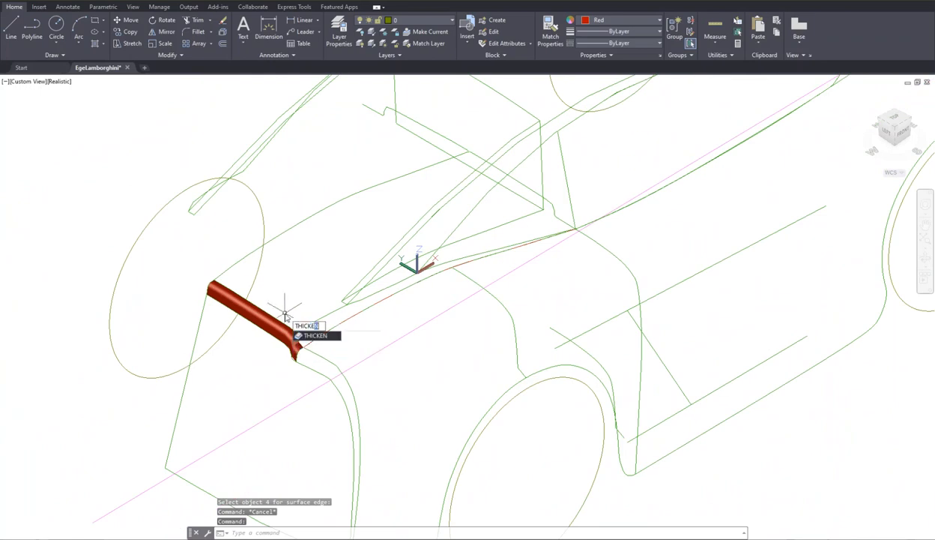
{"action": "key", "text": "Return"}
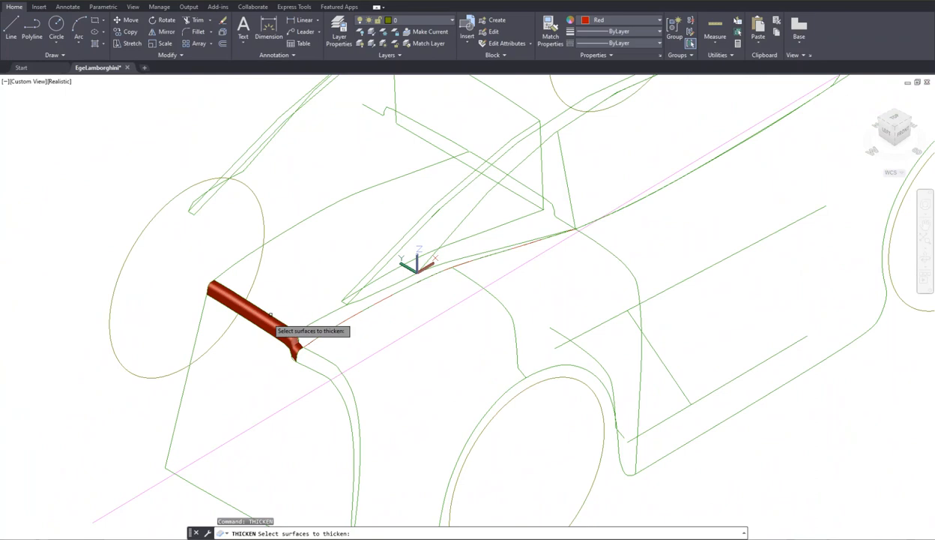
{"action": "left_click", "coordinate": [266, 321]}
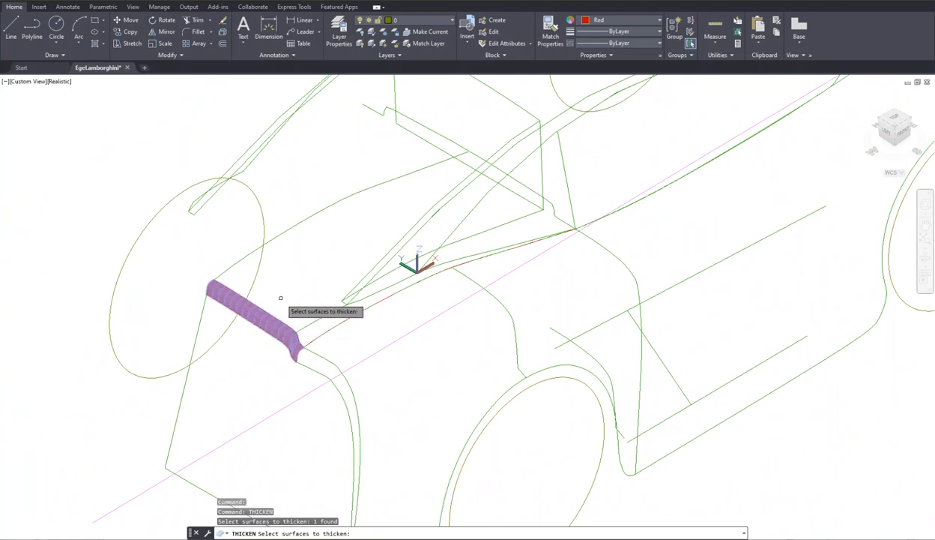
{"action": "key", "text": "Return"}
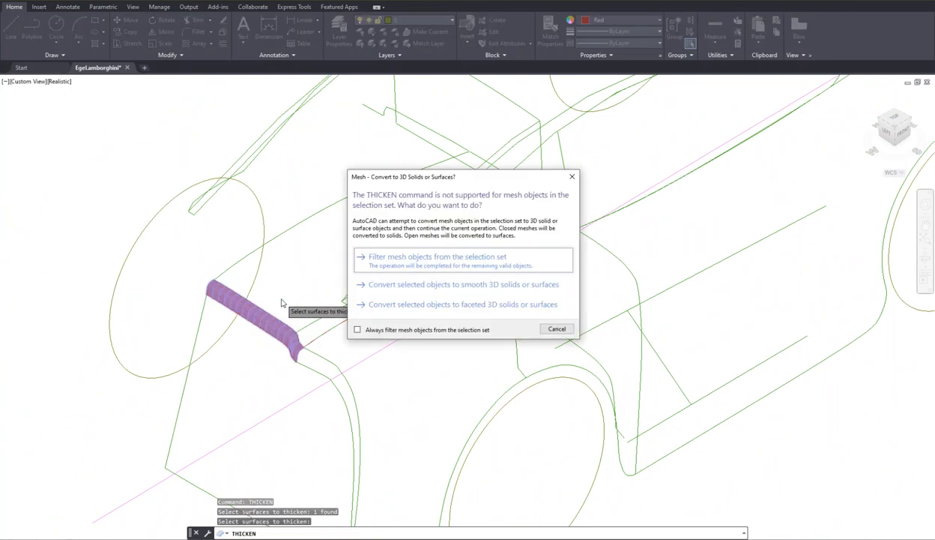
{"action": "left_click", "coordinate": [425, 285]}
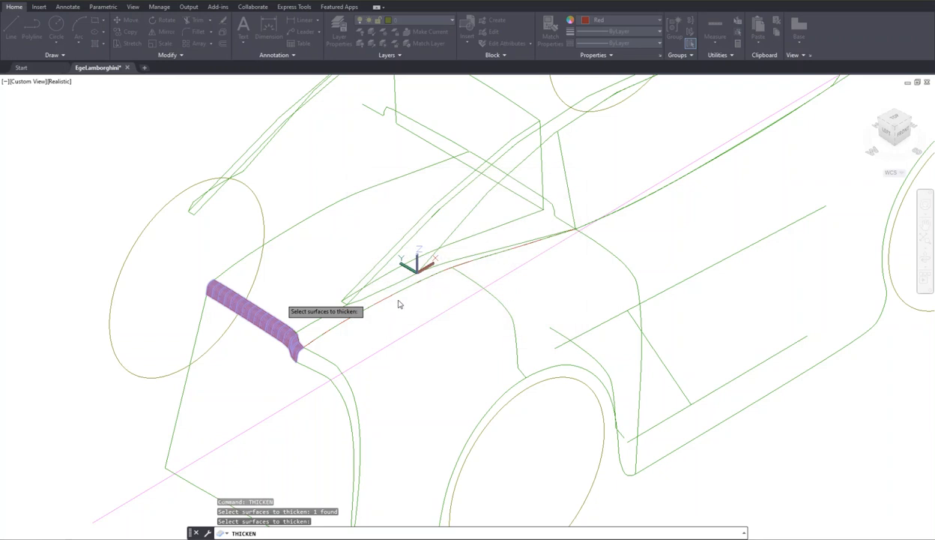
{"action": "key", "text": "Return"}
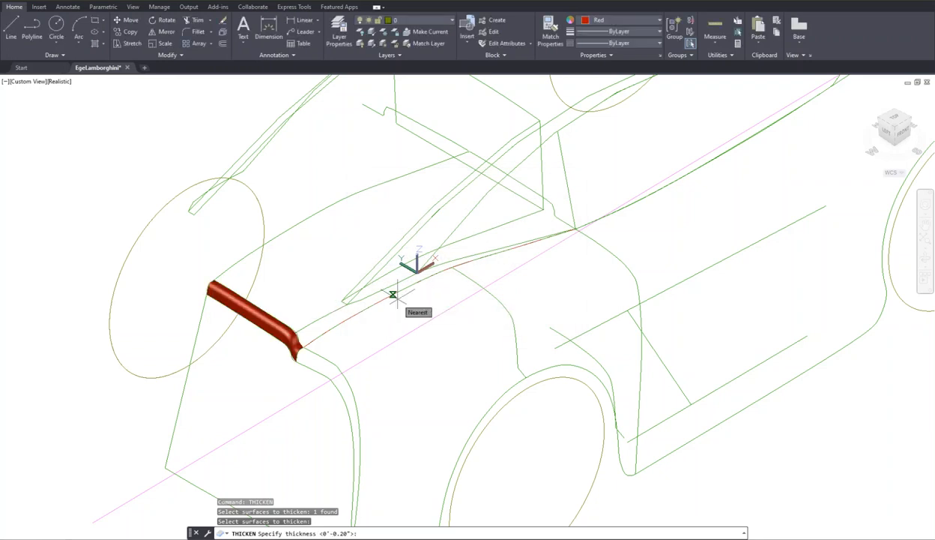
{"action": "key", "text": "Return"}
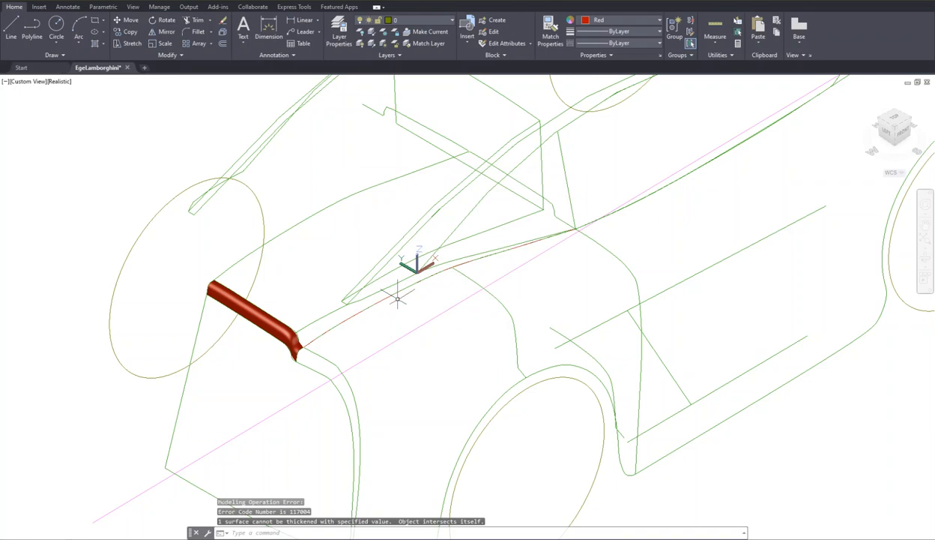
Step: Move the rear lip surface to the blue layer through its quick properties
{"action": "left_click", "coordinate": [264, 315]}
{"action": "right_click", "coordinate": [262, 319]}
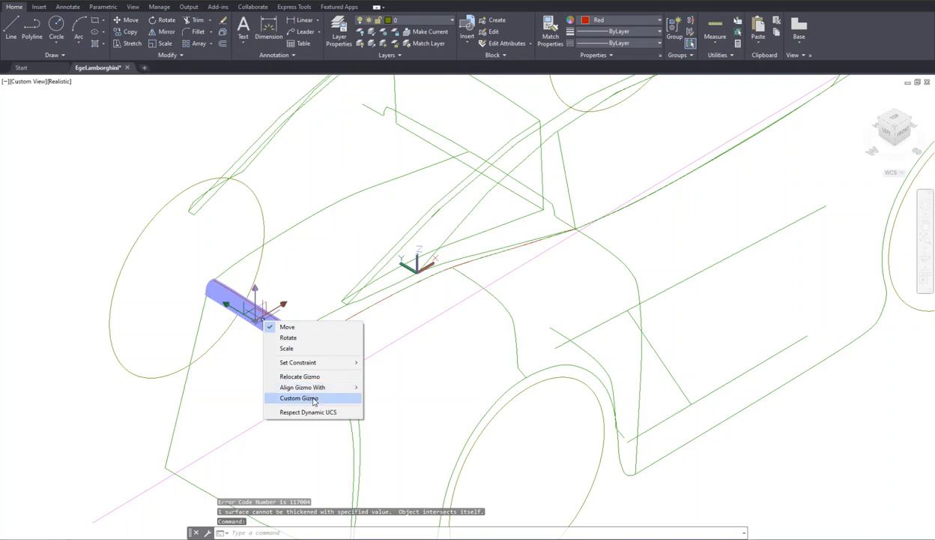
{"action": "left_click", "coordinate": [308, 274]}
{"action": "left_click", "coordinate": [256, 287]}
{"action": "right_click", "coordinate": [280, 328]}
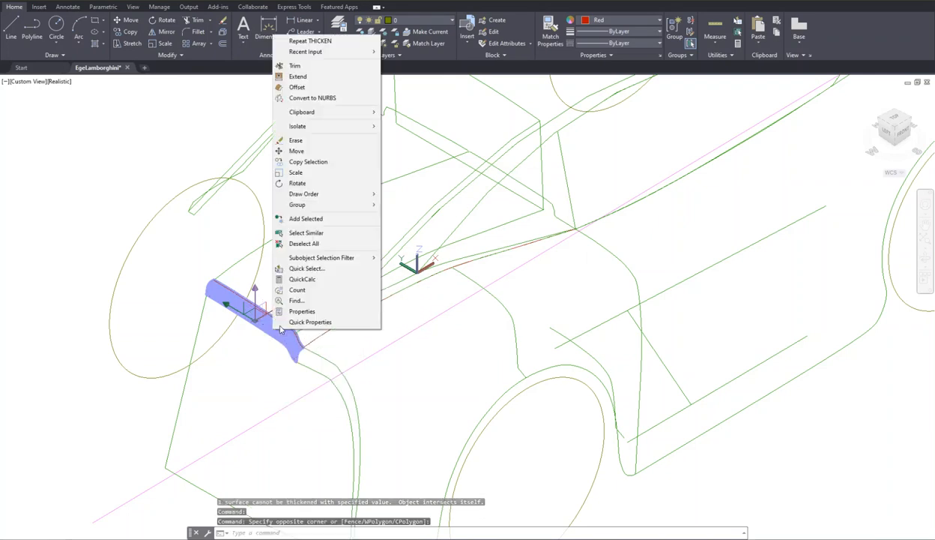
{"action": "left_click", "coordinate": [312, 322]}
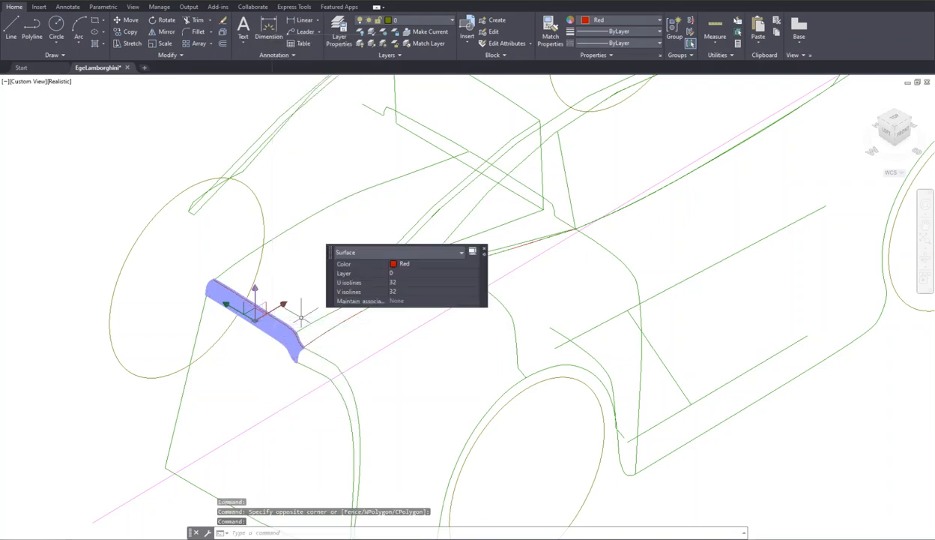
{"action": "left_click", "coordinate": [407, 272]}
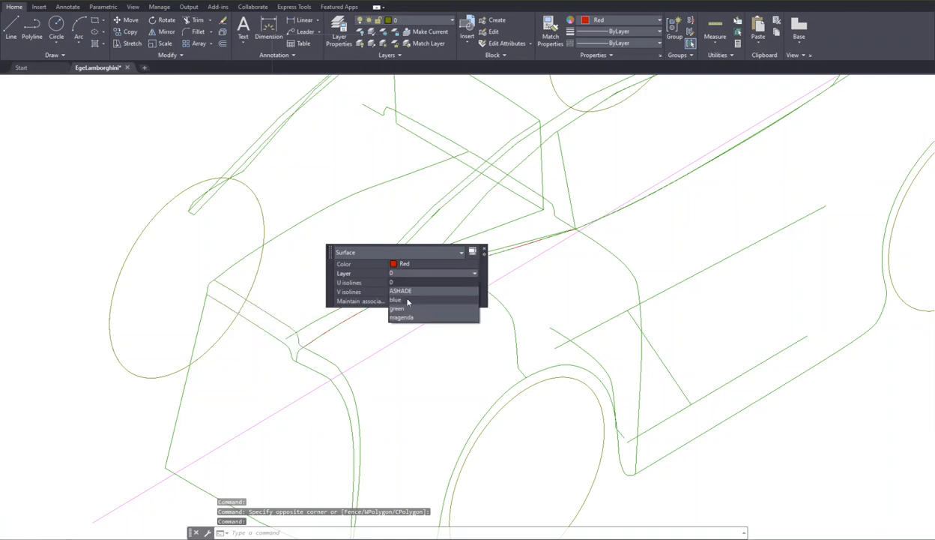
{"action": "left_click", "coordinate": [407, 299]}
{"action": "left_click", "coordinate": [484, 251]}
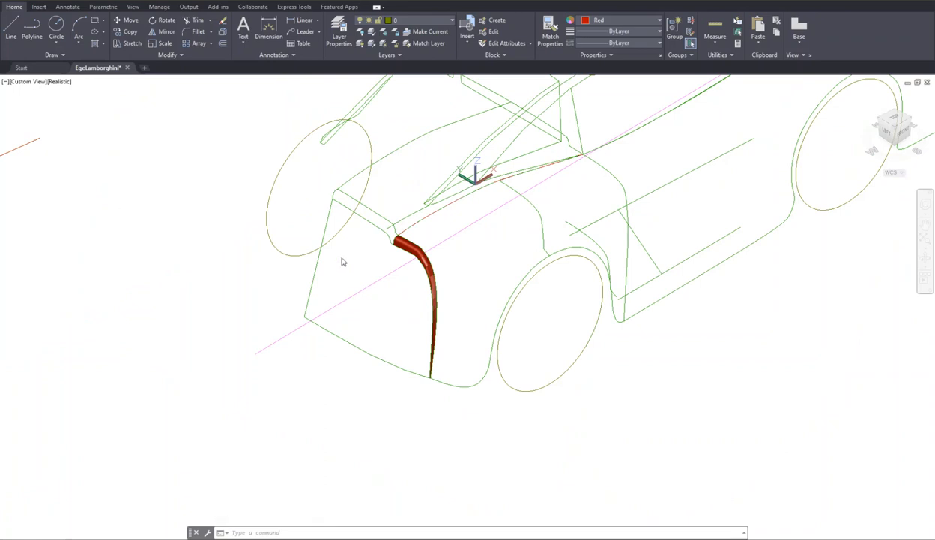
Step: Erase the narrow red strip mesh running down the rear corner from the lip to the lower body curve
{"action": "scroll", "coordinate": [416, 236], "scroll_direction": "down", "scroll_amount": 3}
{"action": "scroll", "coordinate": [279, 287], "scroll_direction": "up", "scroll_amount": 2}
{"action": "scroll", "coordinate": [277, 287], "scroll_direction": "up", "scroll_amount": 2}
{"action": "scroll", "coordinate": [413, 274], "scroll_direction": "up", "scroll_amount": 2}
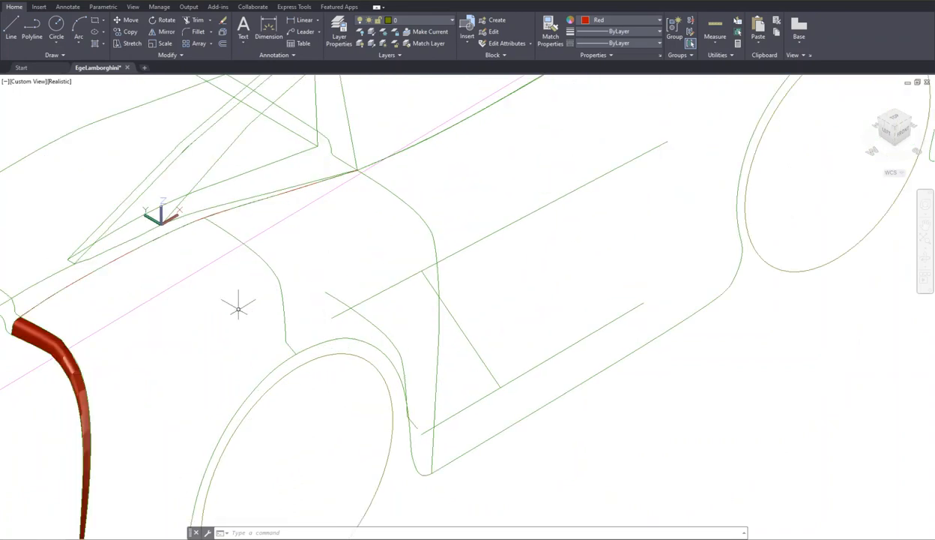
{"action": "middle_click_drag", "start_coordinate": [203, 307], "coordinate": [493, 211]}
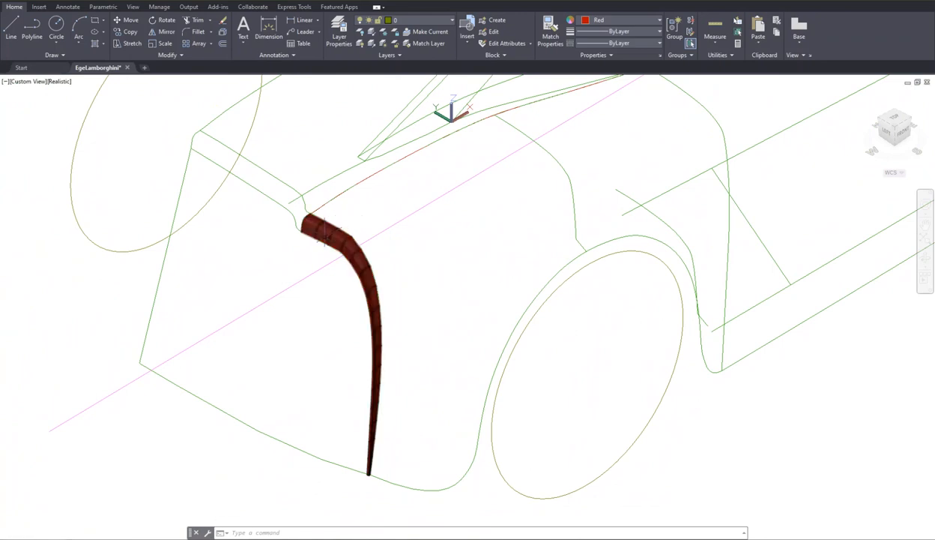
{"action": "left_click", "coordinate": [326, 233]}
{"action": "key", "text": "Delete"}
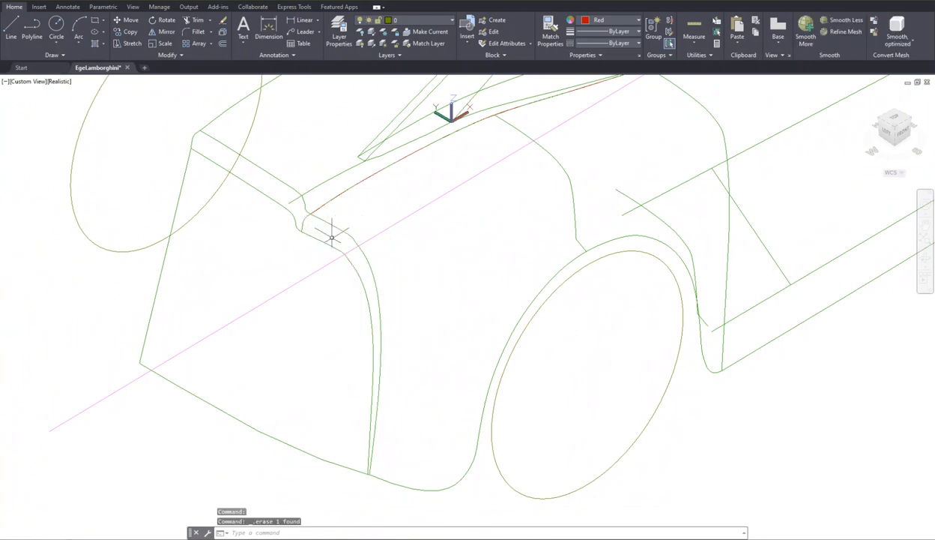
Step: Create an edge surface for the rear corner strip between its two long vertical curves and the short connecting curves at both ends
{"action": "type", "text": "edge"}
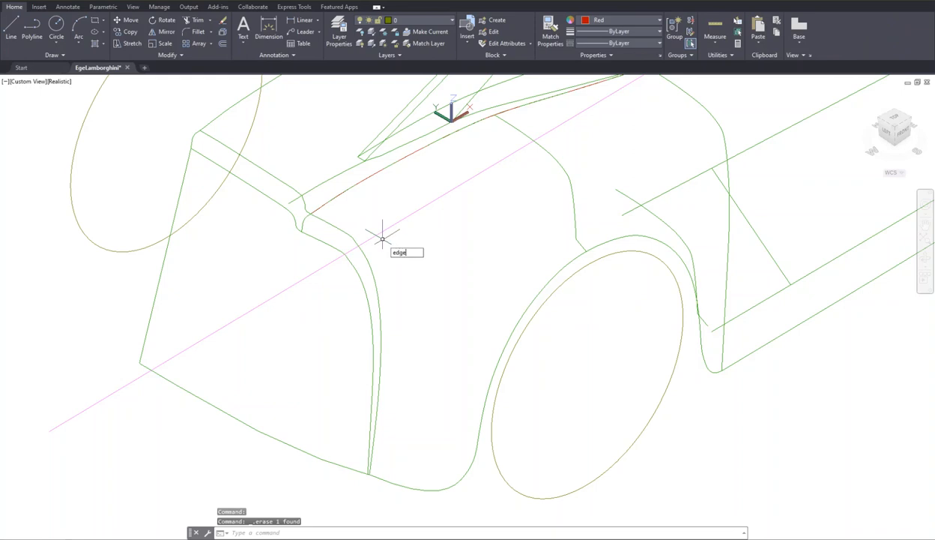
{"action": "type", "text": "surf"}
{"action": "key", "text": "Return"}
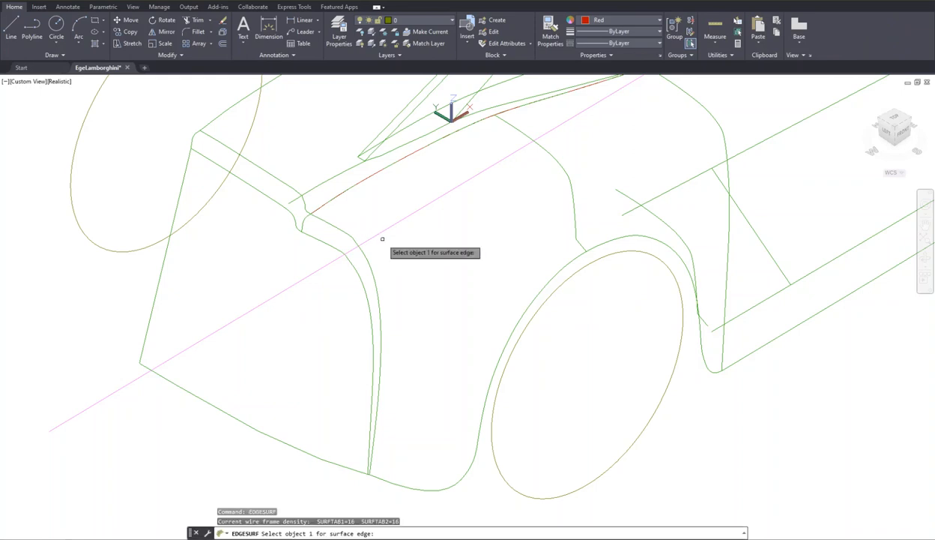
{"action": "left_click", "coordinate": [303, 218]}
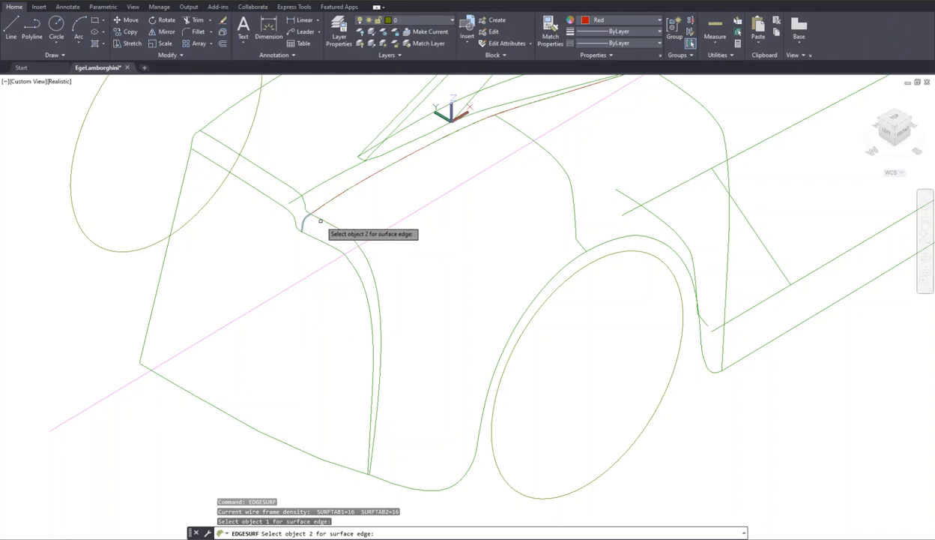
{"action": "left_click", "coordinate": [321, 219]}
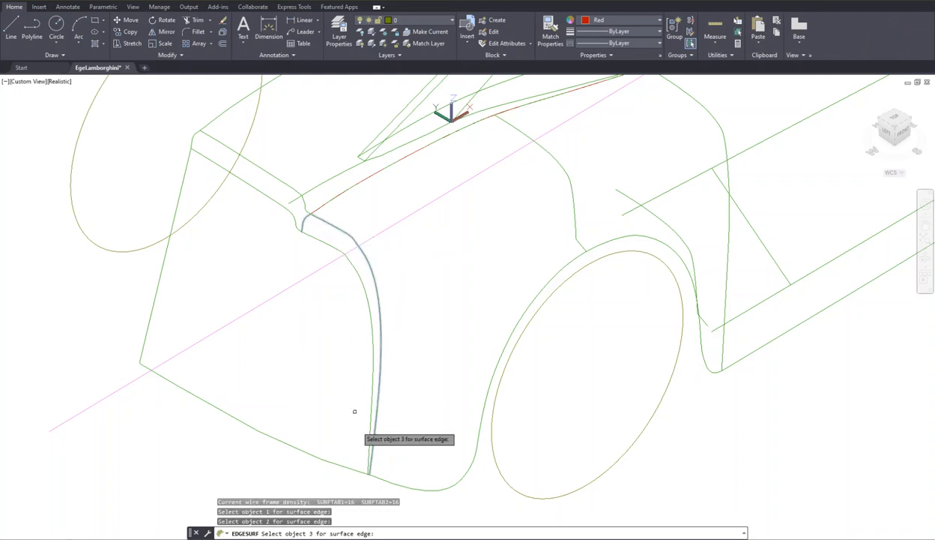
{"action": "scroll", "coordinate": [366, 474], "scroll_direction": "down", "scroll_amount": 4}
{"action": "scroll", "coordinate": [378, 472], "scroll_direction": "up", "scroll_amount": 8}
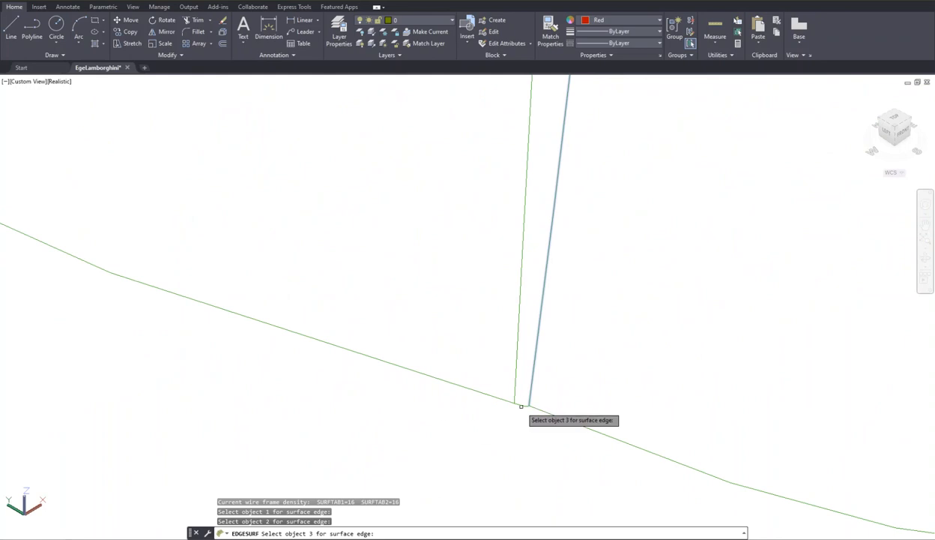
{"action": "left_click", "coordinate": [520, 405]}
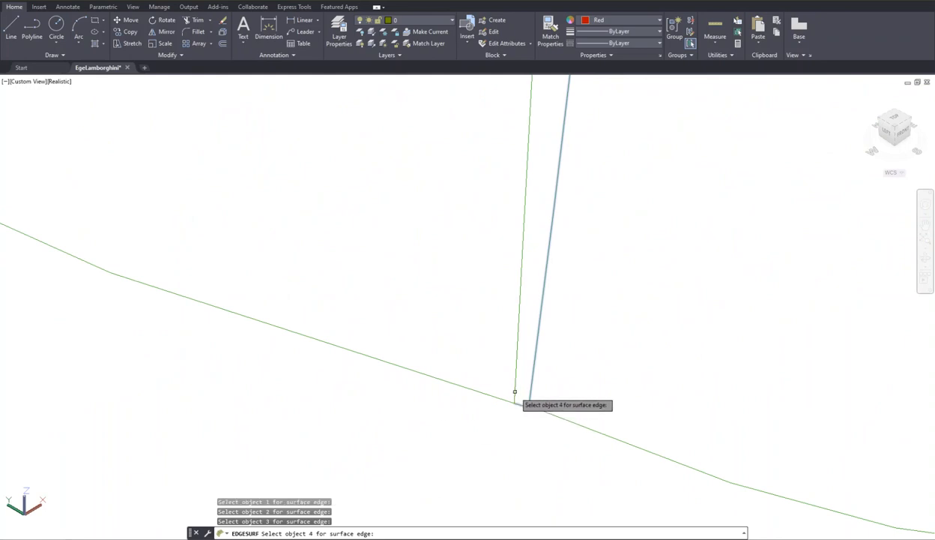
{"action": "left_click", "coordinate": [514, 391]}
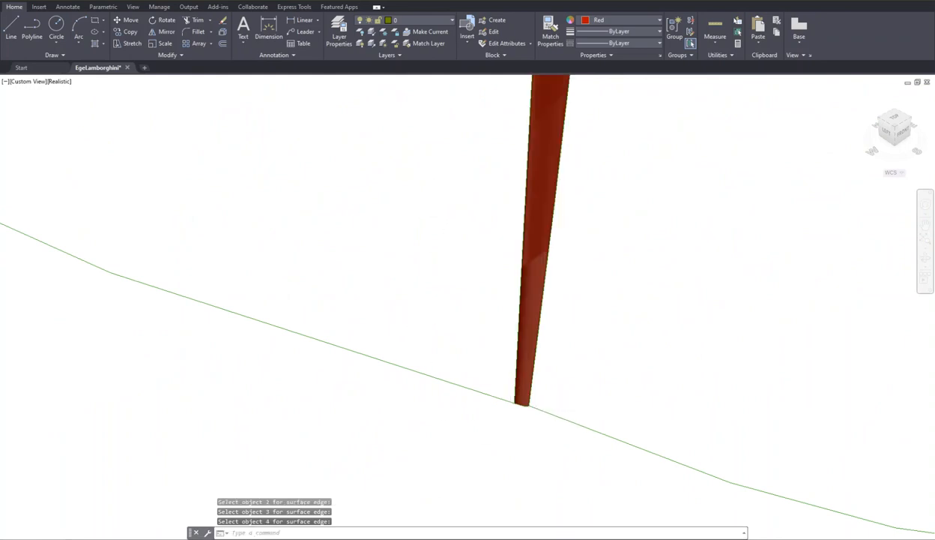
{"action": "scroll", "coordinate": [413, 236], "scroll_direction": "down", "scroll_amount": 5}
{"action": "middle_click_drag", "start_coordinate": [401, 212], "coordinate": [396, 386]}
{"action": "key", "text": "Return"}
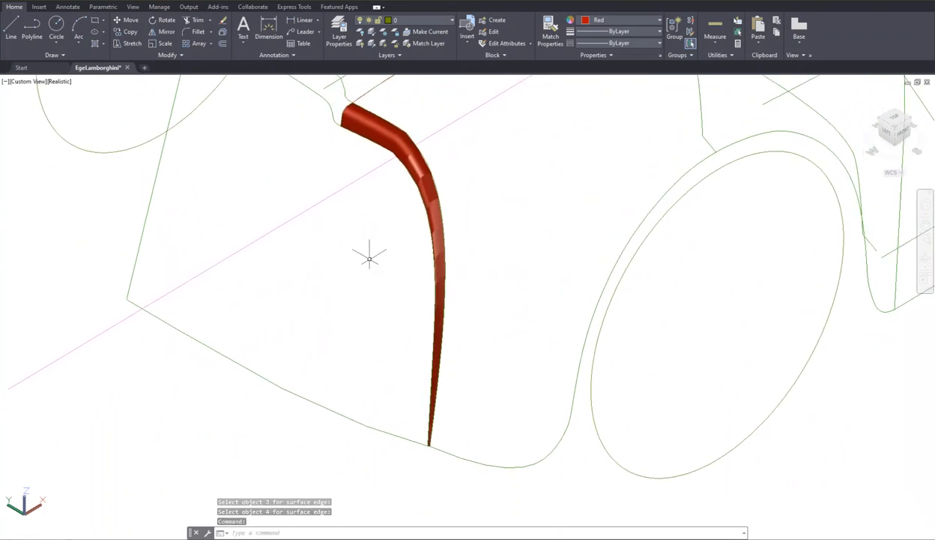
Step: Convert the rear corner strip mesh to a smooth surface and apply Thicken with a thickness of 0'-0.20"
{"action": "type", "text": "thic"}
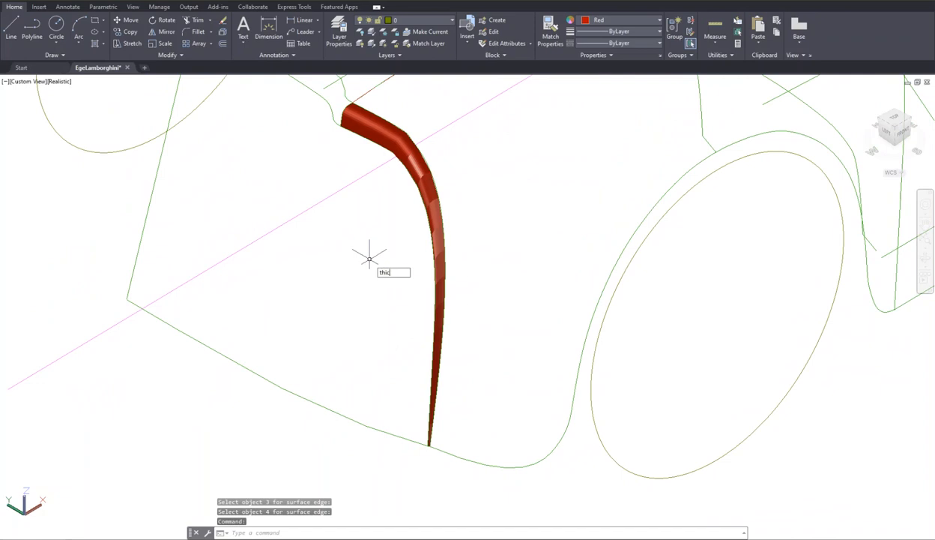
{"action": "type", "text": "ke"}
{"action": "key", "text": "Return"}
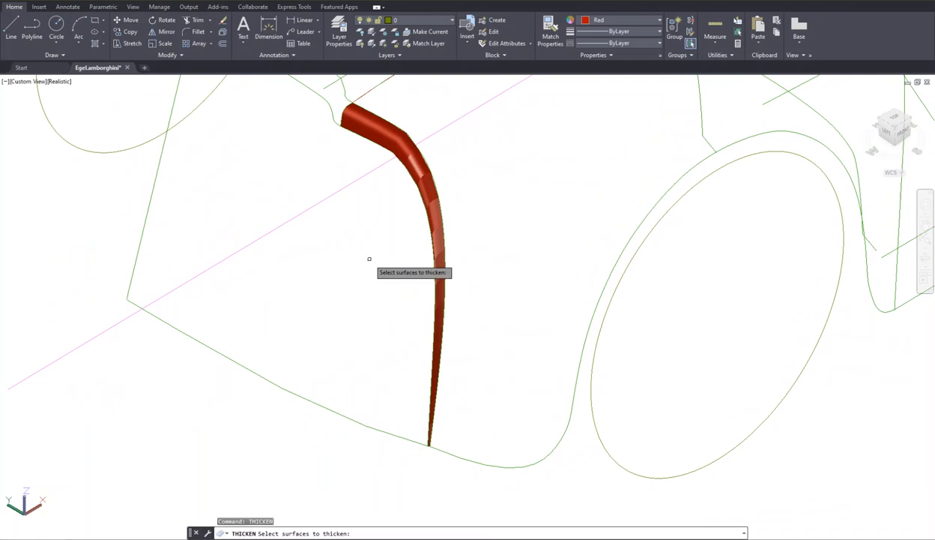
{"action": "left_click", "coordinate": [381, 130]}
{"action": "key", "text": "Return"}
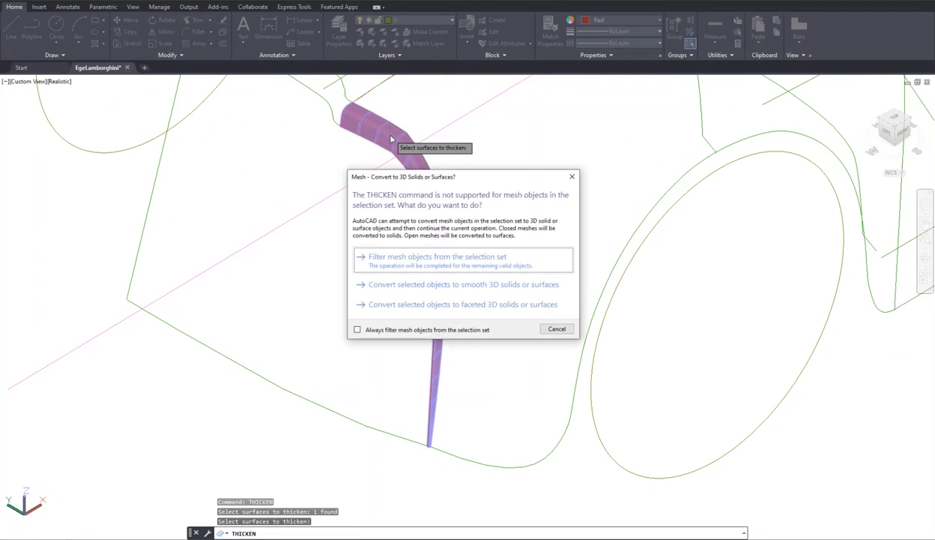
{"action": "left_click", "coordinate": [396, 280]}
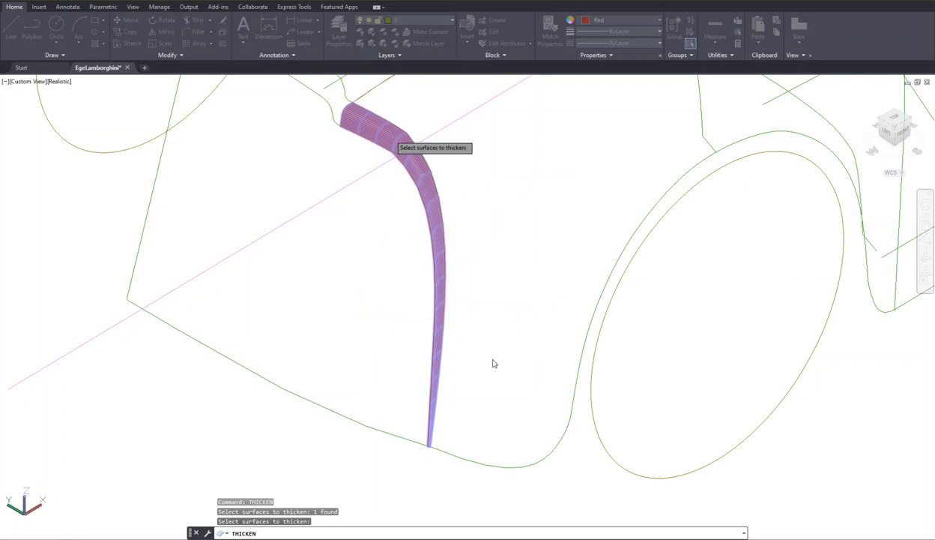
{"action": "key", "text": "Return"}
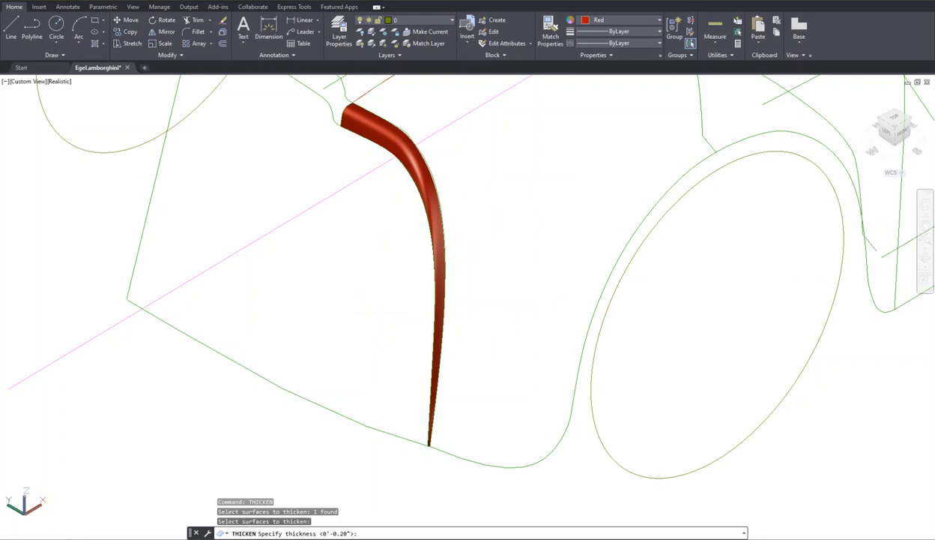
{"action": "key", "text": "Return"}
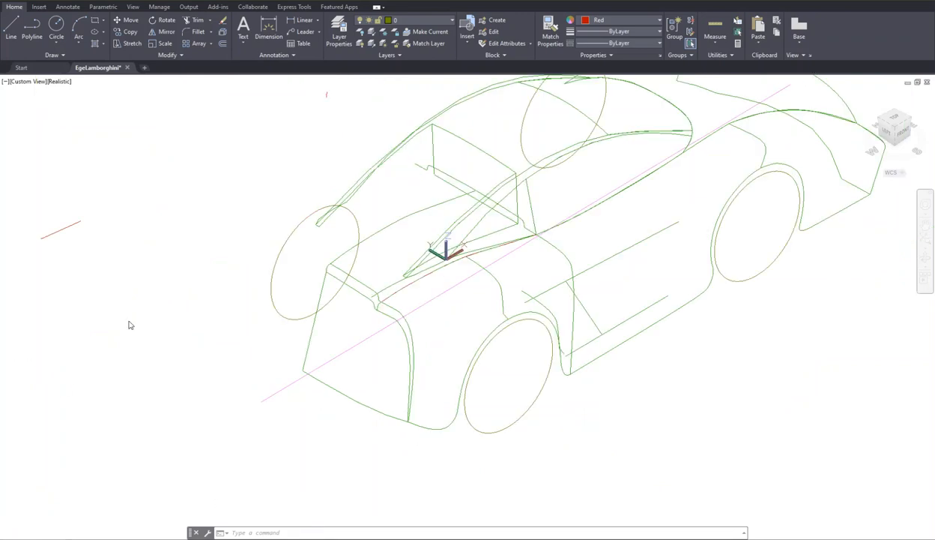
{"action": "left_click", "coordinate": [339, 388]}
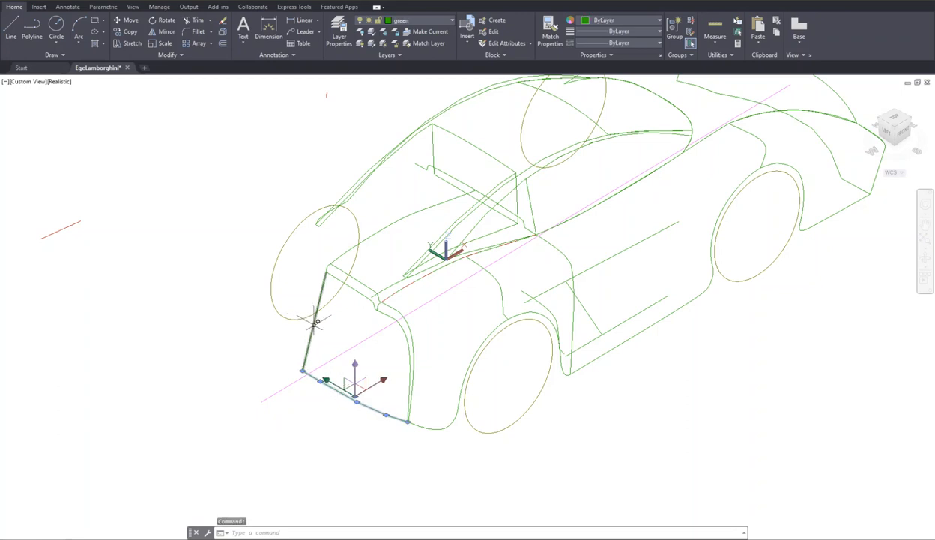
{"action": "left_click", "coordinate": [315, 321]}
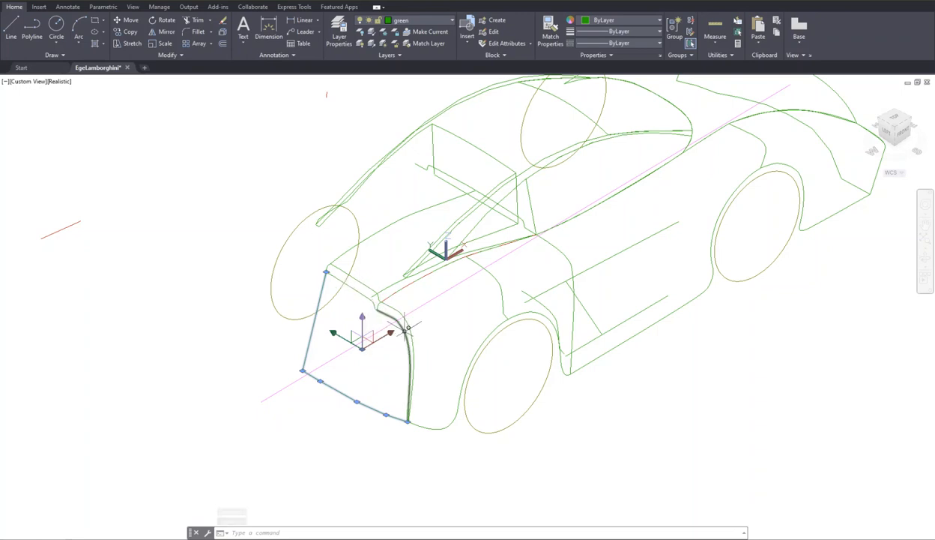
{"action": "left_click", "coordinate": [405, 327]}
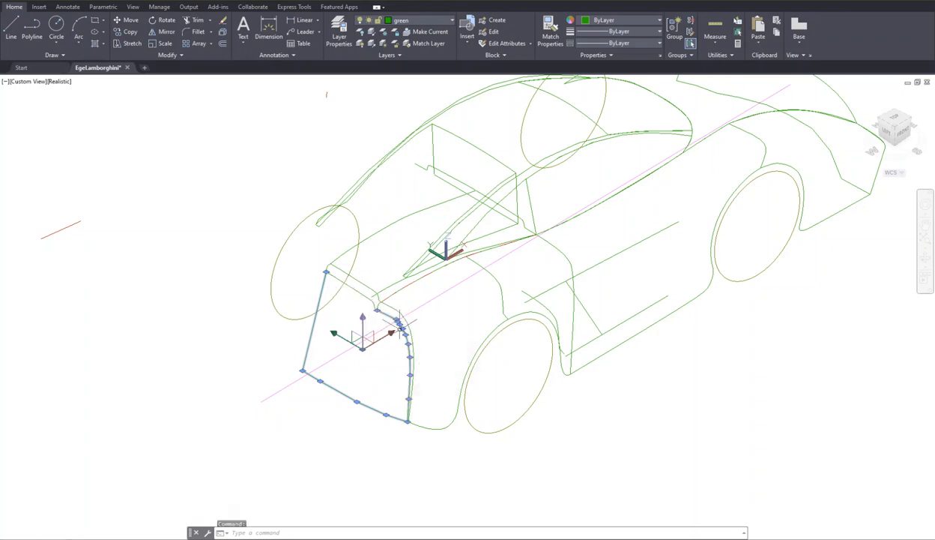
{"action": "mouse_move", "coordinate": [360, 287]}
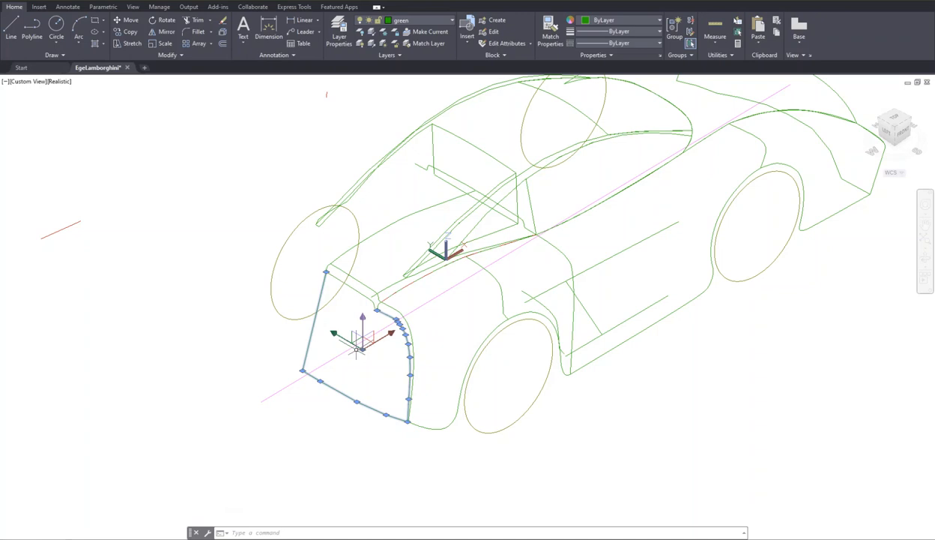
{"action": "key", "text": "Escape"}
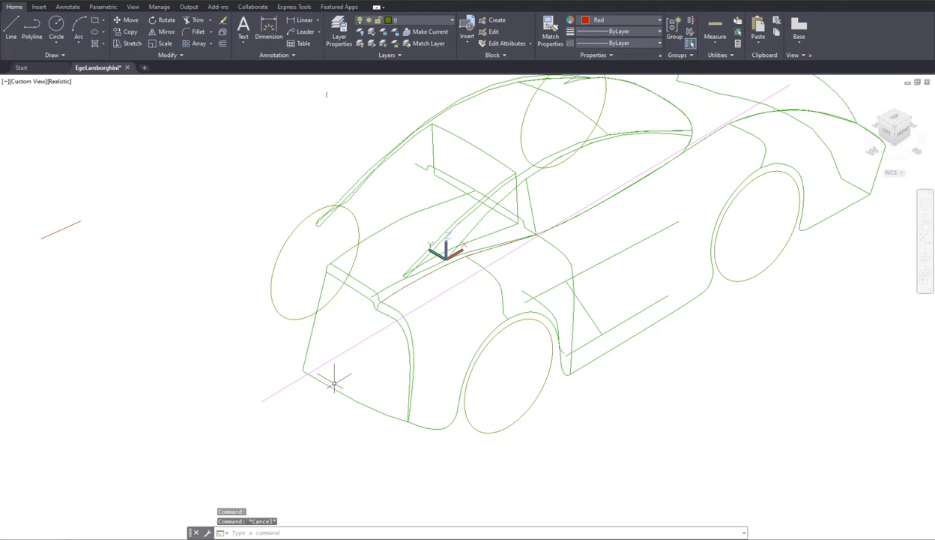
Step: Create an edge surface for the rear panel from its straight vertical centre edge, lower body curve, curved corner edge and upper lip edge
{"action": "type", "text": "ED"}
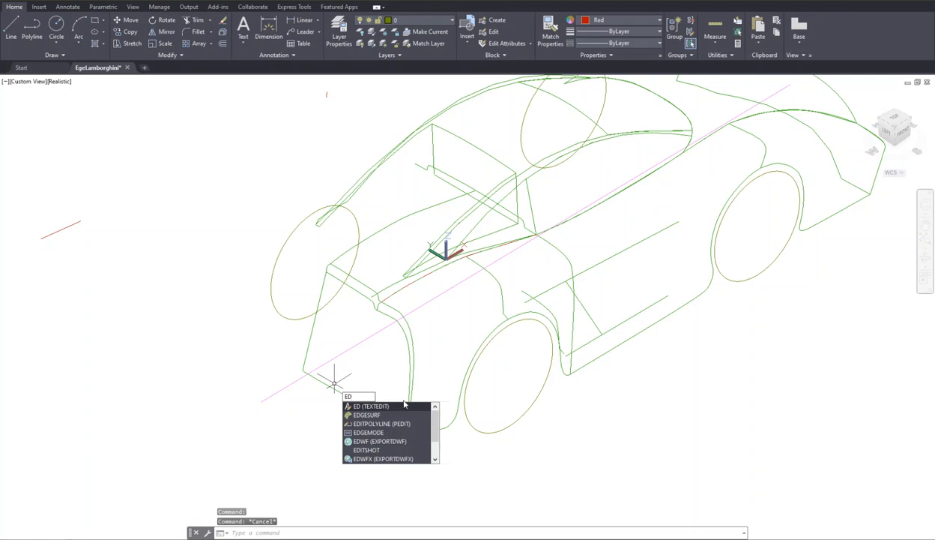
{"action": "left_click", "coordinate": [366, 413]}
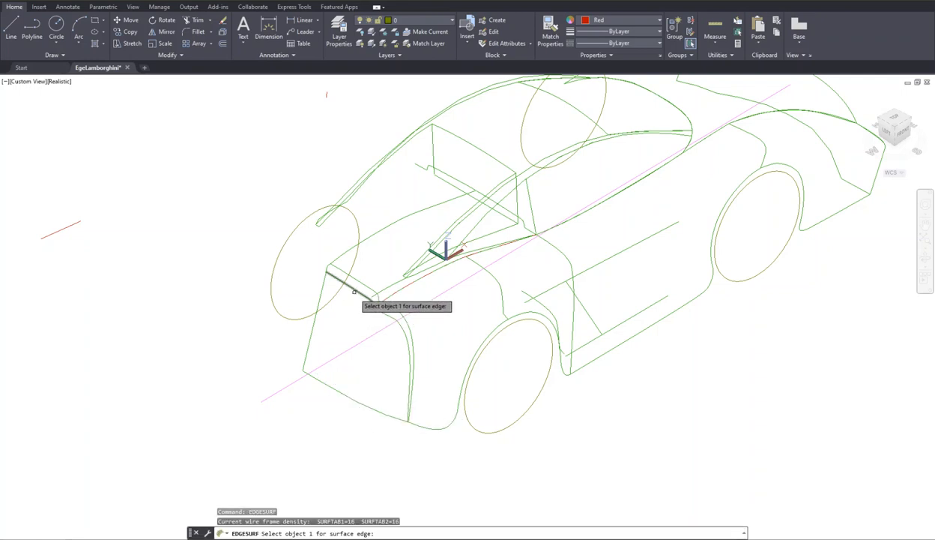
{"action": "left_click", "coordinate": [312, 331]}
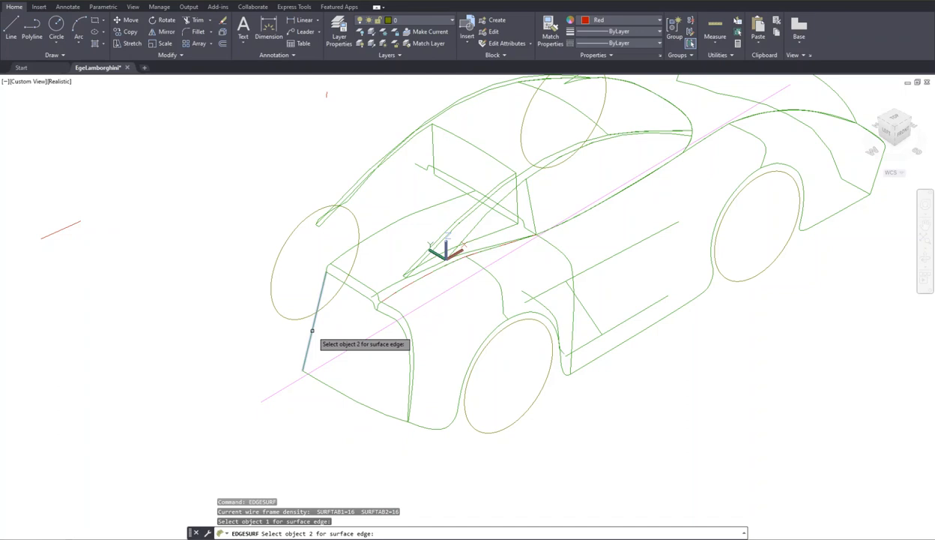
{"action": "left_click", "coordinate": [327, 386]}
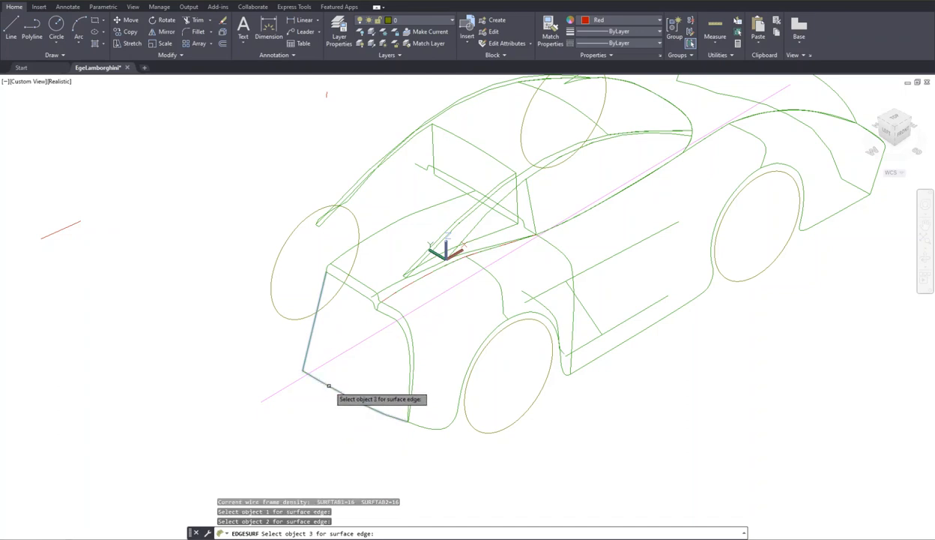
{"action": "left_click", "coordinate": [410, 370]}
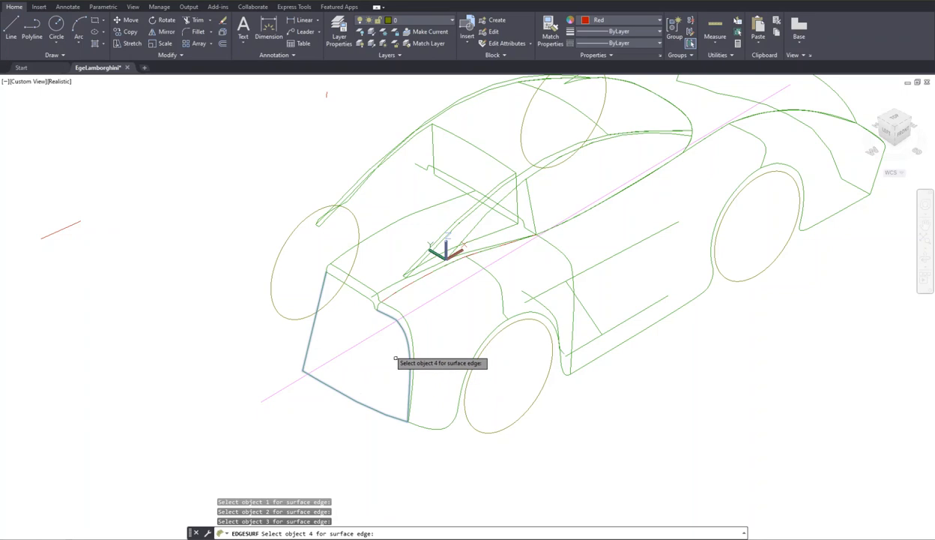
{"action": "left_click", "coordinate": [359, 291]}
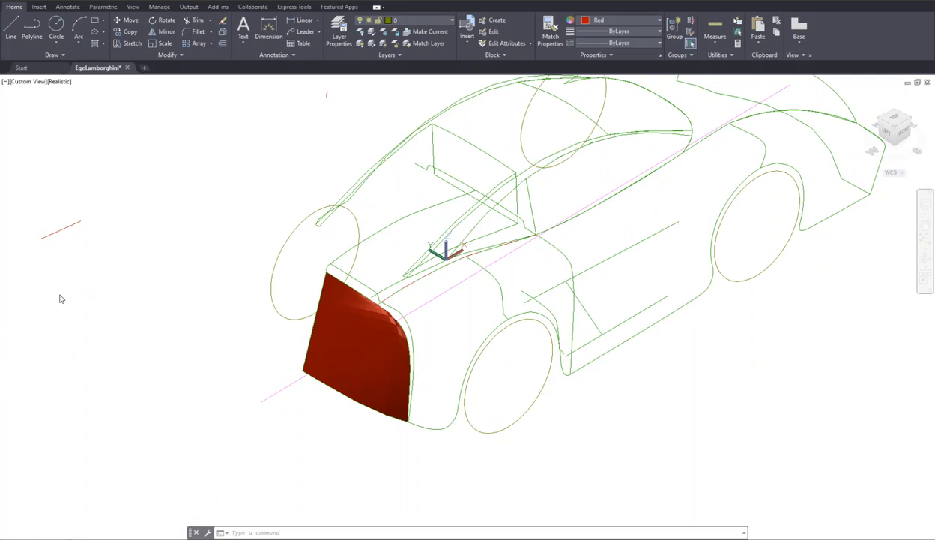
{"action": "left_click", "coordinate": [340, 362]}
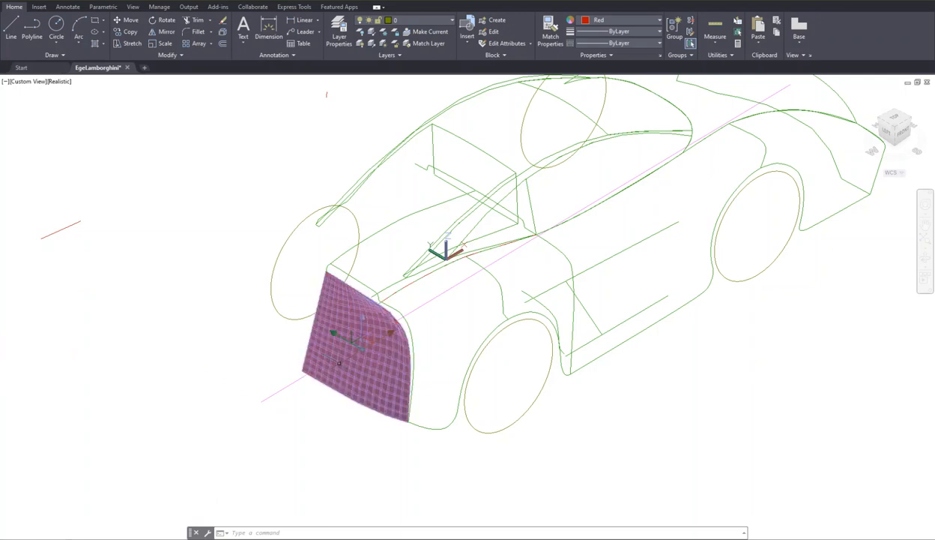
{"action": "type", "text": "edgesurf"}
{"action": "key", "text": "Return"}
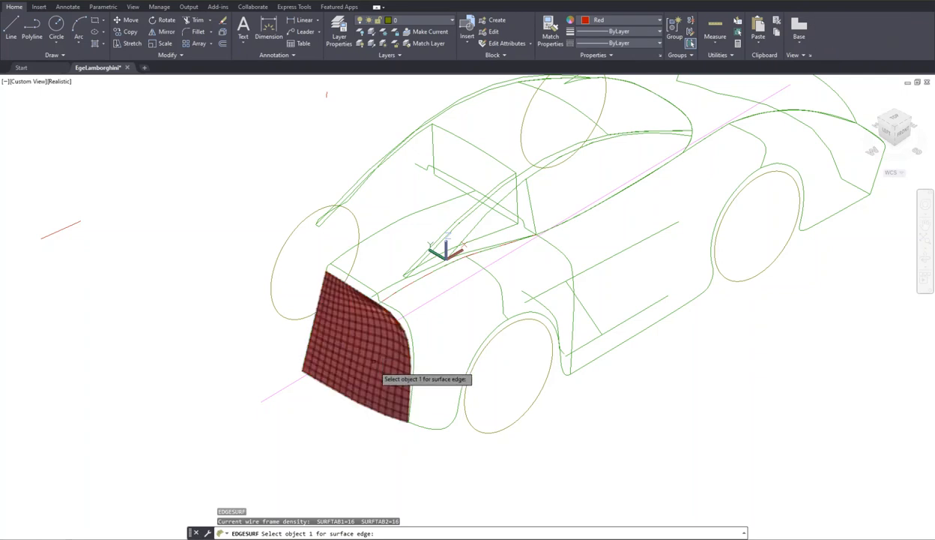
{"action": "key", "text": "Escape"}
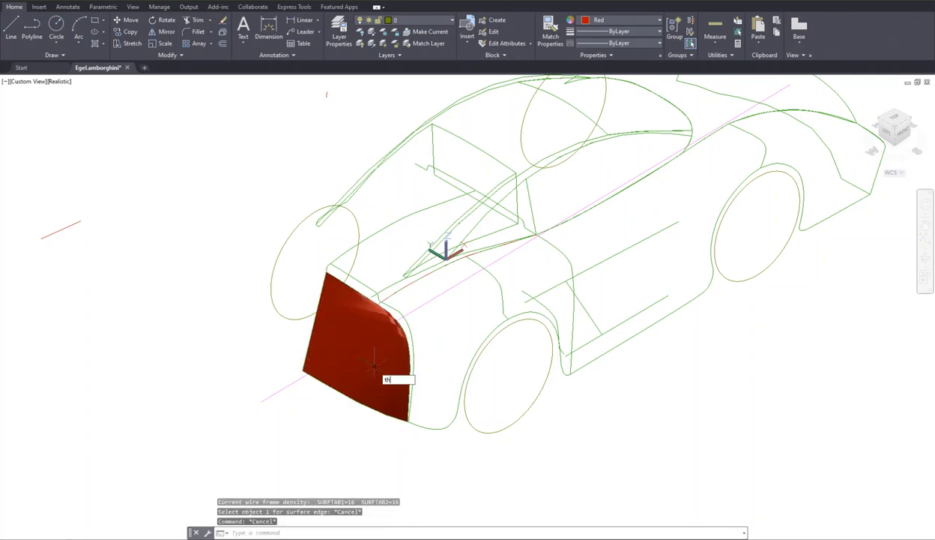
Step: Convert the rear panel mesh to a smooth surface and apply Thicken with a thickness of 0'-0.20"
{"action": "type", "text": "thicken"}
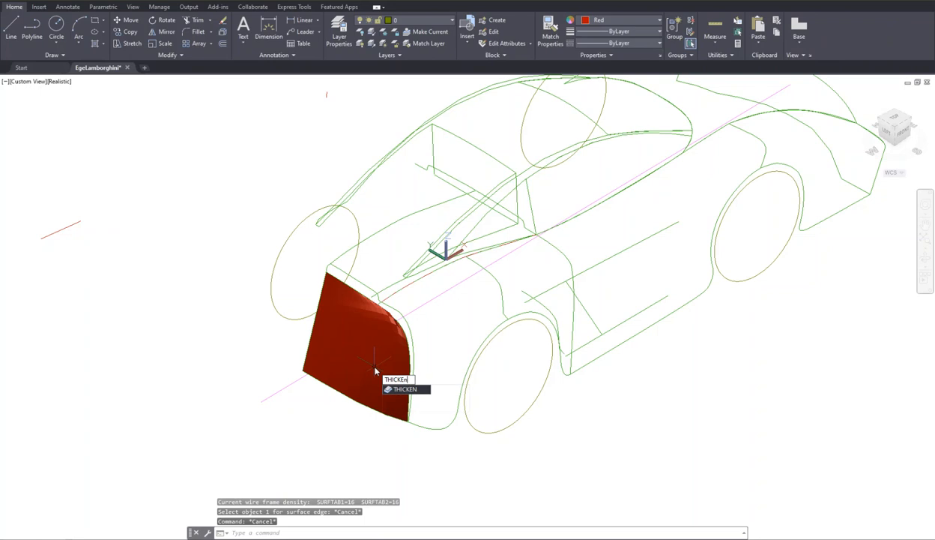
{"action": "key", "text": "Return"}
{"action": "left_click", "coordinate": [373, 367]}
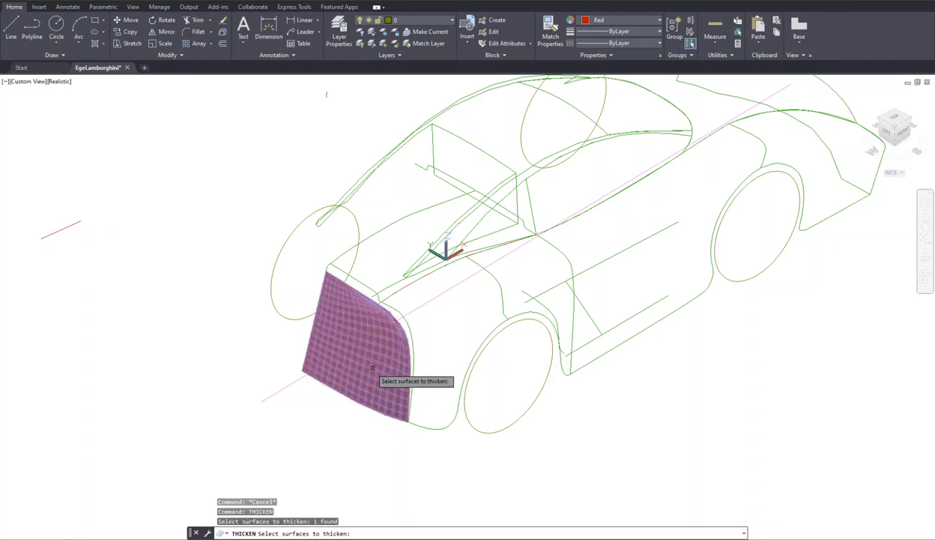
{"action": "key", "text": "Return"}
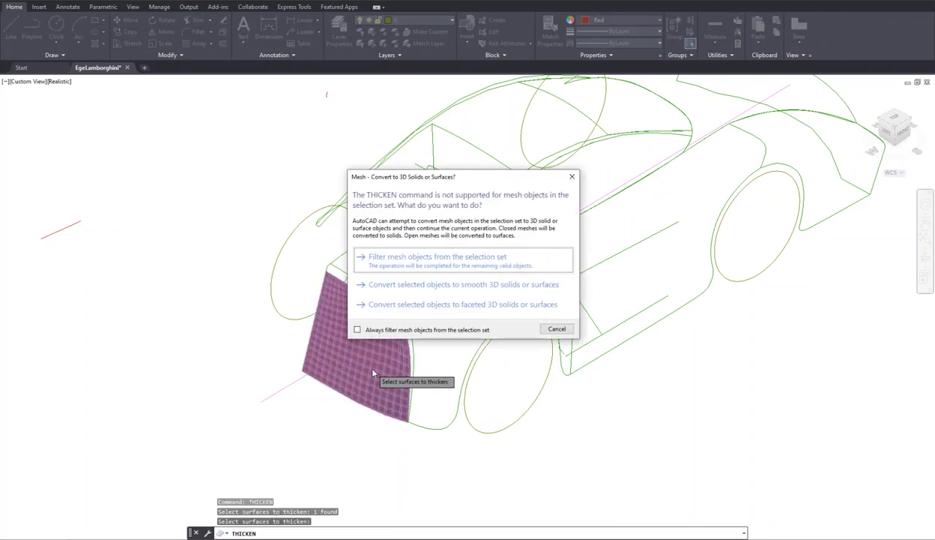
{"action": "left_click", "coordinate": [447, 287]}
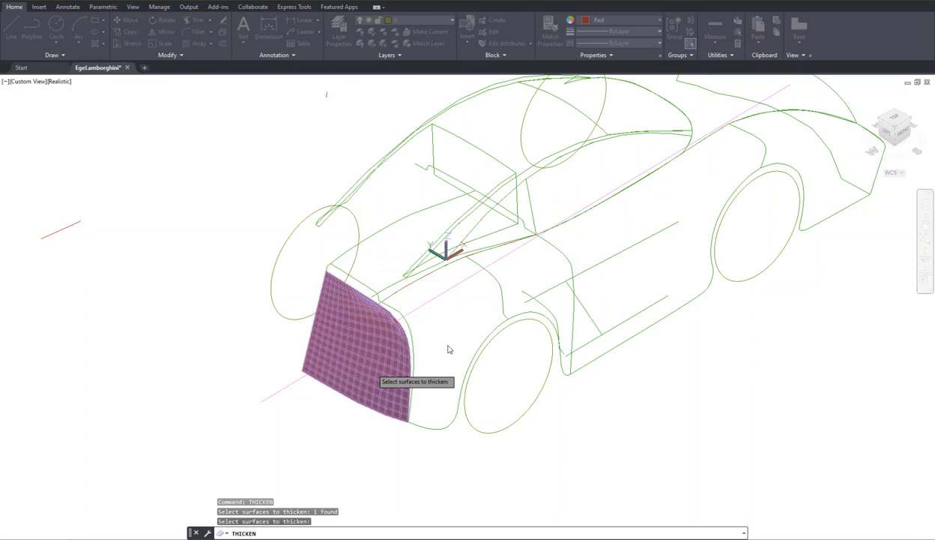
{"action": "key", "text": "Return"}
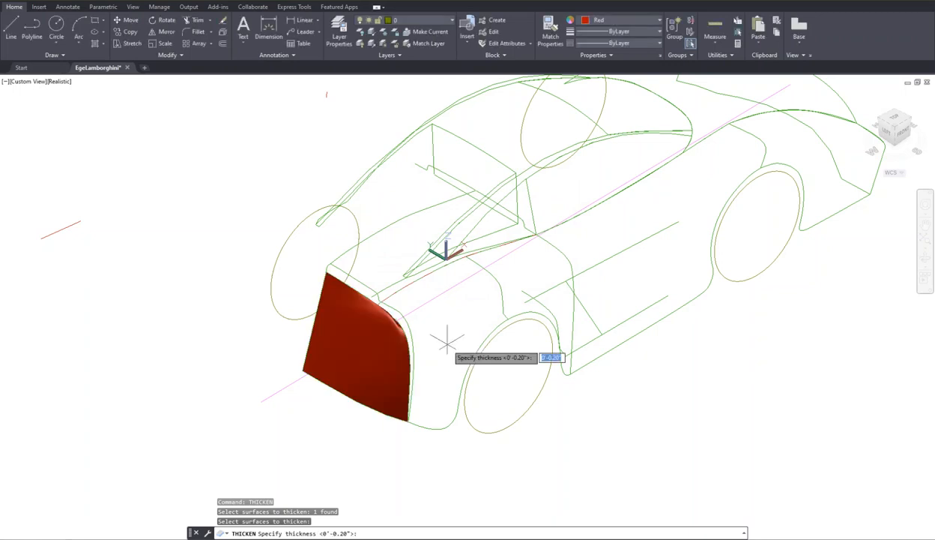
{"action": "key", "text": "Return"}
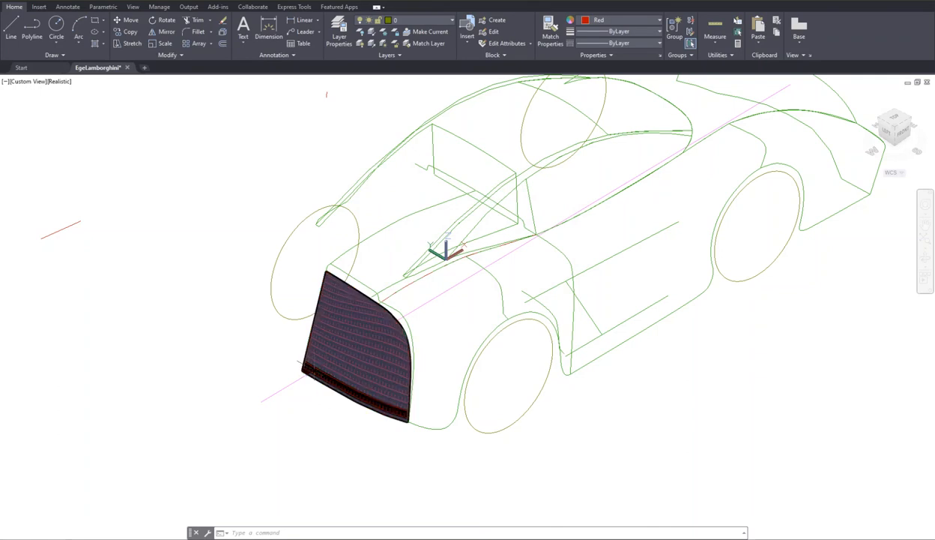
{"action": "right_click", "coordinate": [373, 356]}
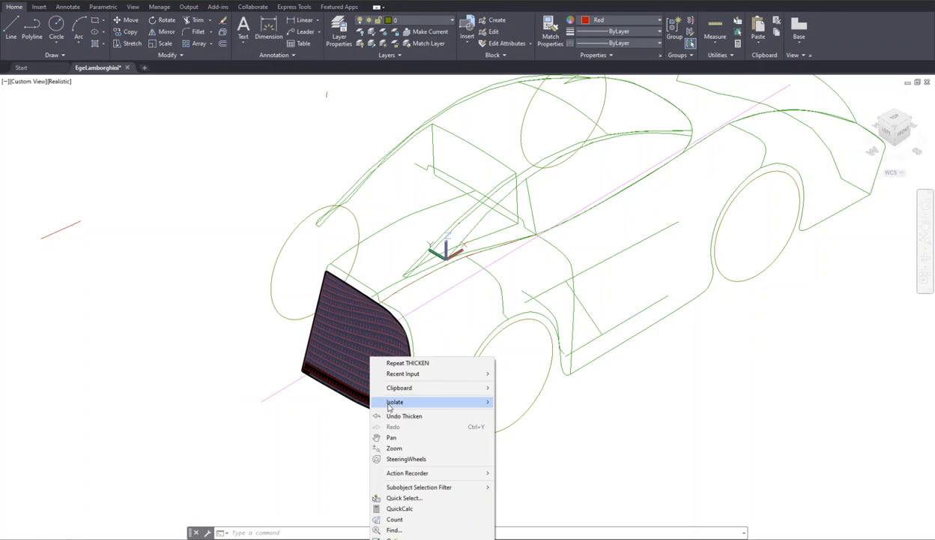
{"action": "left_click", "coordinate": [303, 440]}
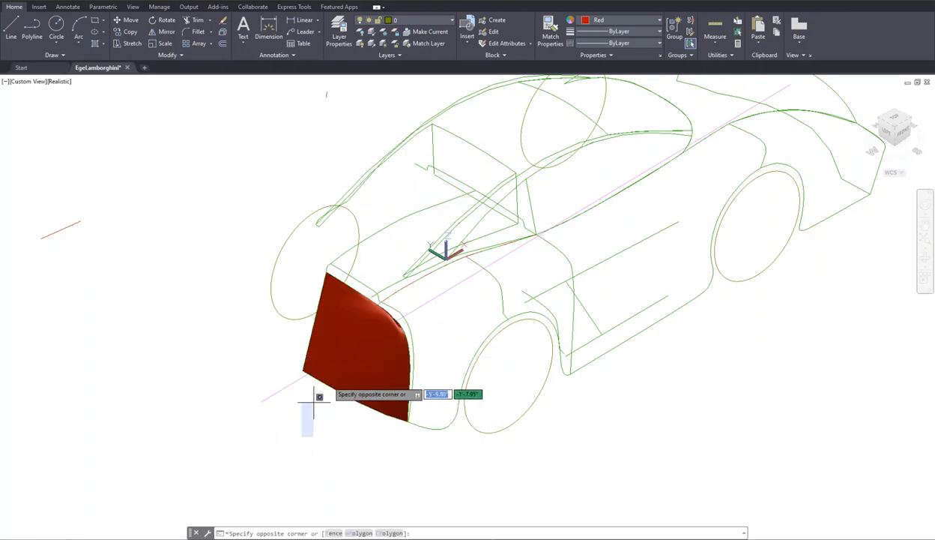
{"action": "left_click", "coordinate": [347, 360]}
{"action": "left_click", "coordinate": [347, 360]}
{"action": "right_click", "coordinate": [342, 358]}
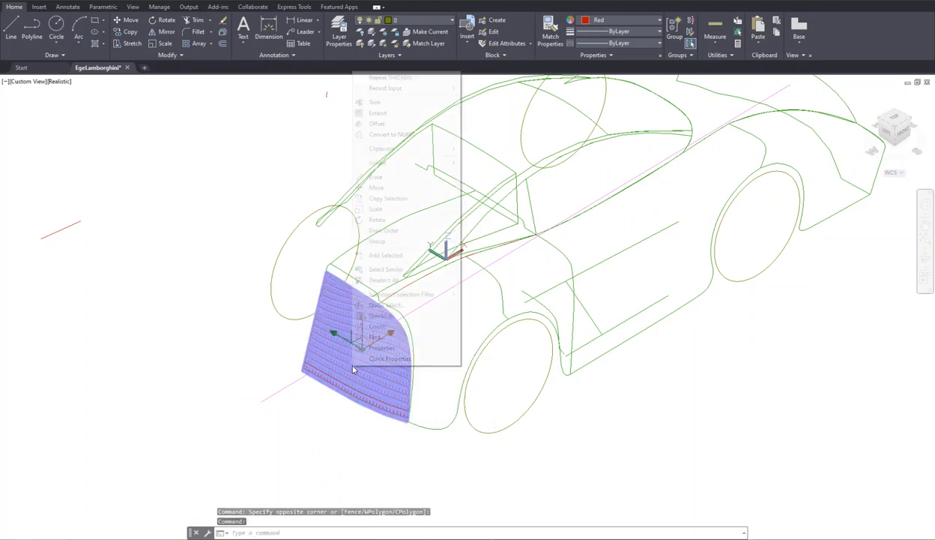
{"action": "left_click", "coordinate": [360, 359]}
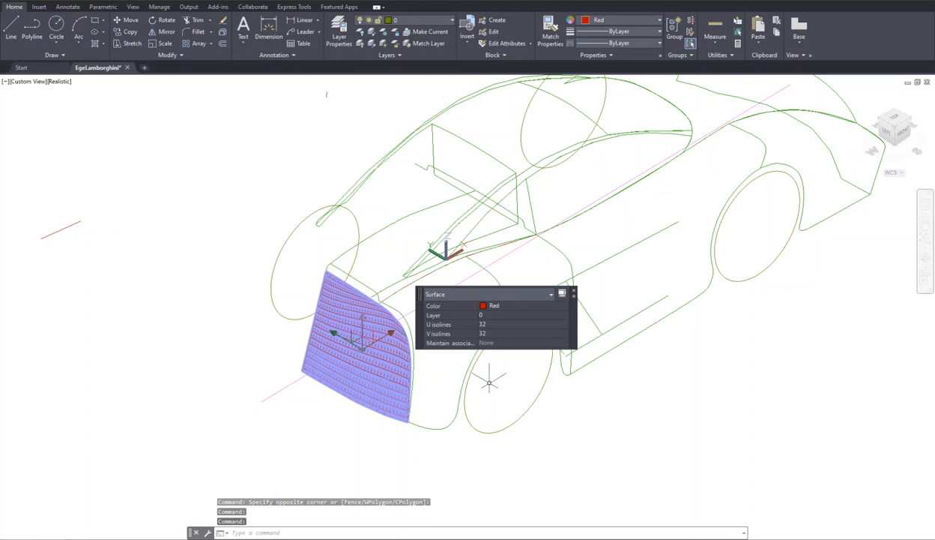
{"action": "left_click", "coordinate": [508, 316]}
{"action": "left_click", "coordinate": [499, 343]}
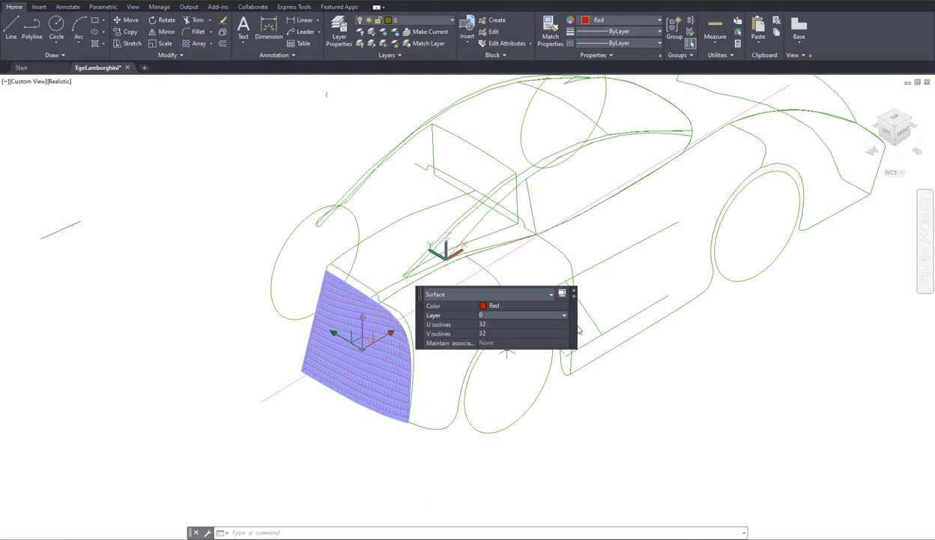
{"action": "left_click", "coordinate": [574, 290]}
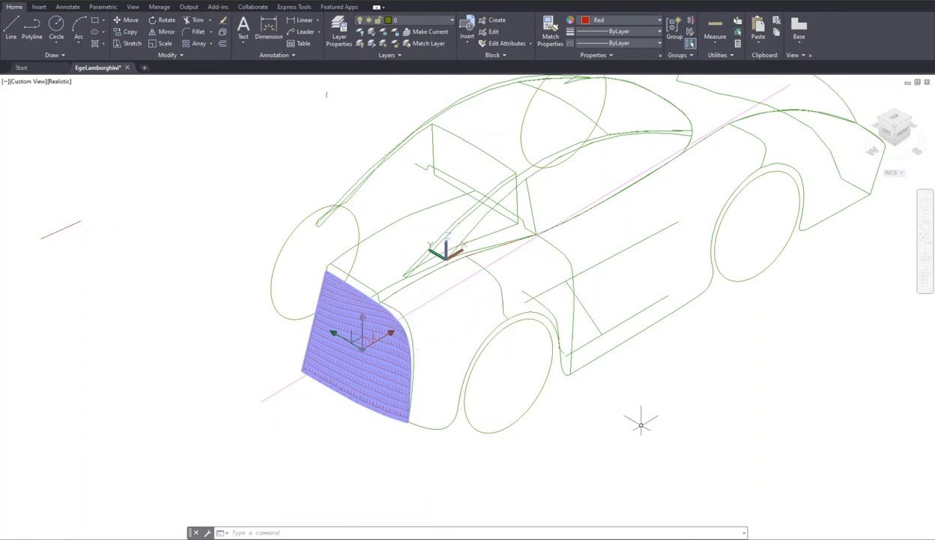
{"action": "left_click", "coordinate": [583, 428]}
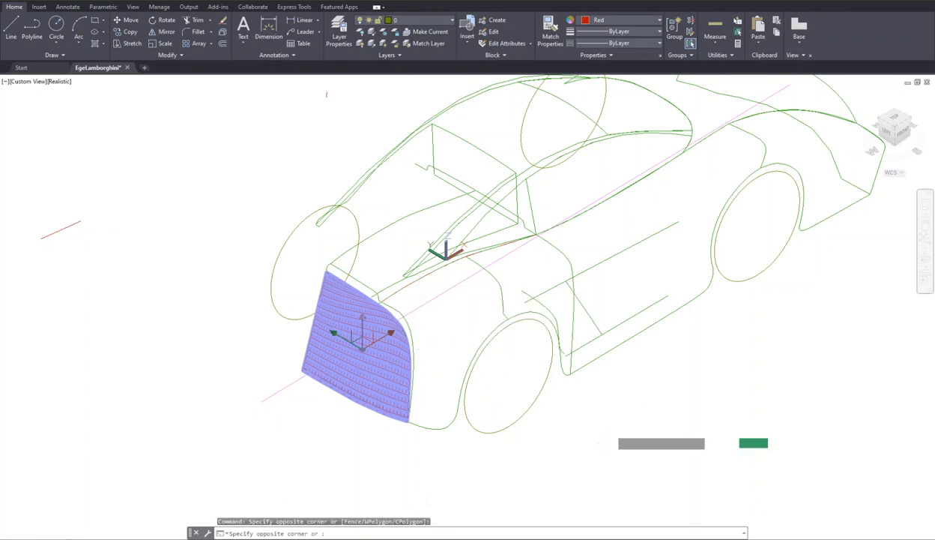
{"action": "left_click", "coordinate": [607, 440]}
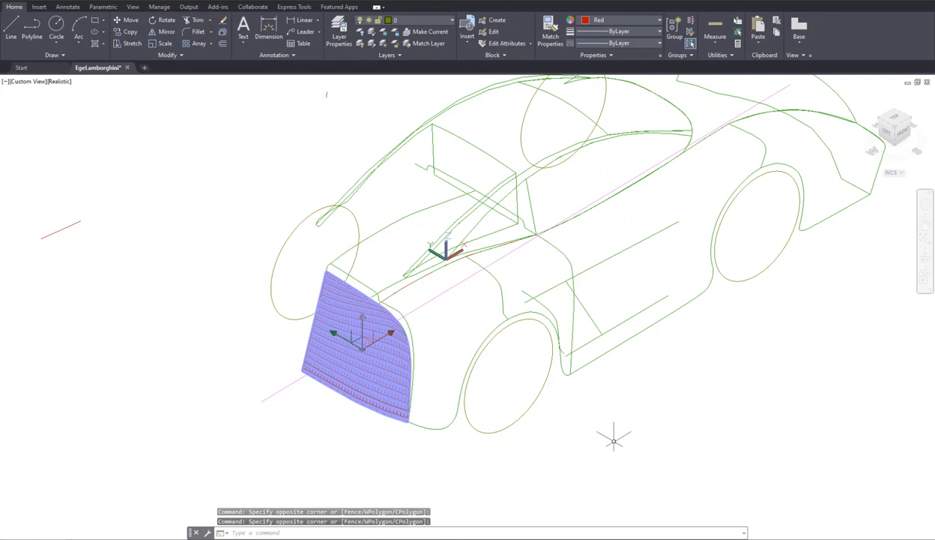
{"action": "key", "text": "Escape"}
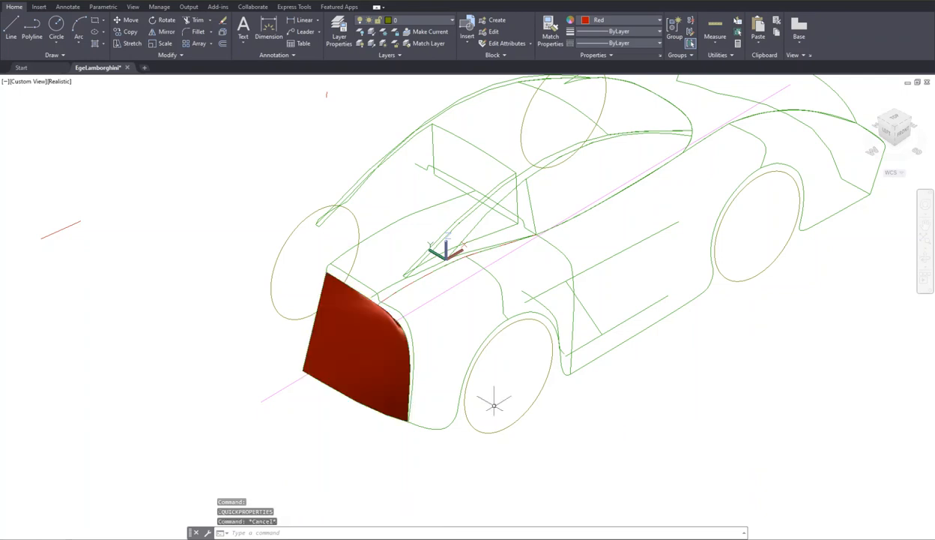
Step: Move the rear panel surface to the blue layer through its quick properties and save the drawing
{"action": "left_click", "coordinate": [353, 346]}
{"action": "right_click", "coordinate": [370, 373]}
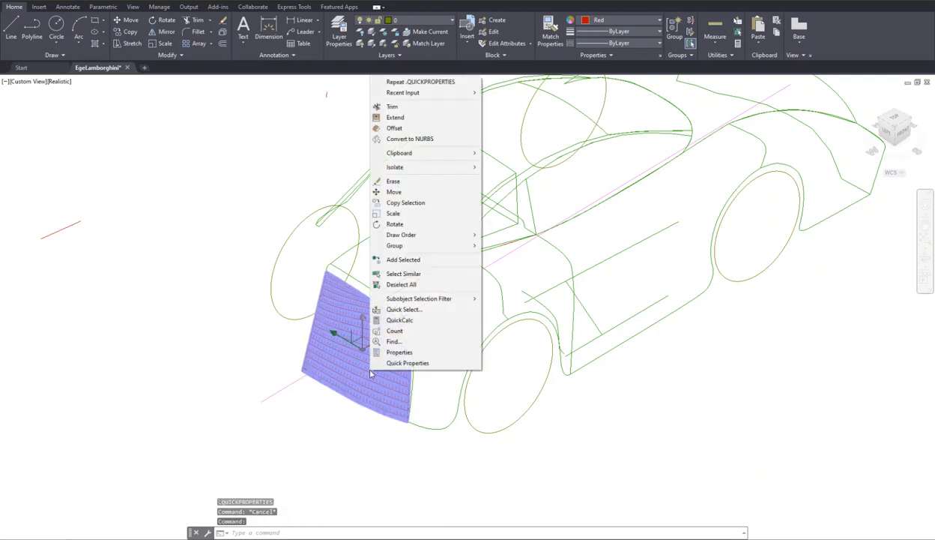
{"action": "left_click", "coordinate": [397, 361]}
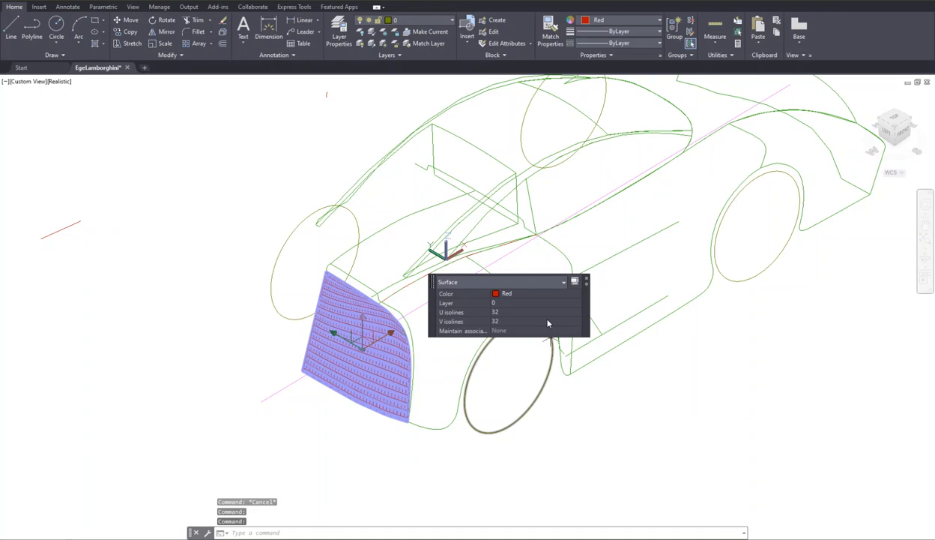
{"action": "left_click", "coordinate": [524, 303]}
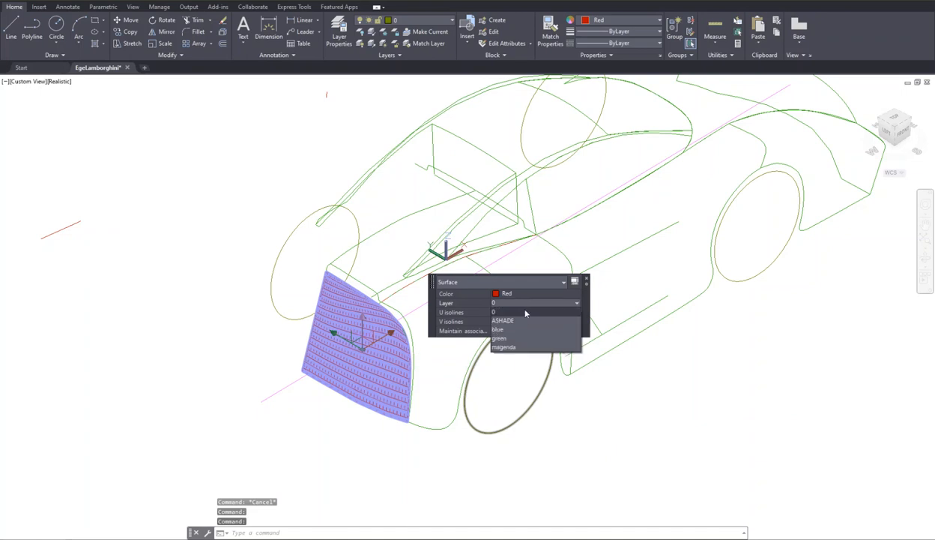
{"action": "left_click", "coordinate": [498, 328]}
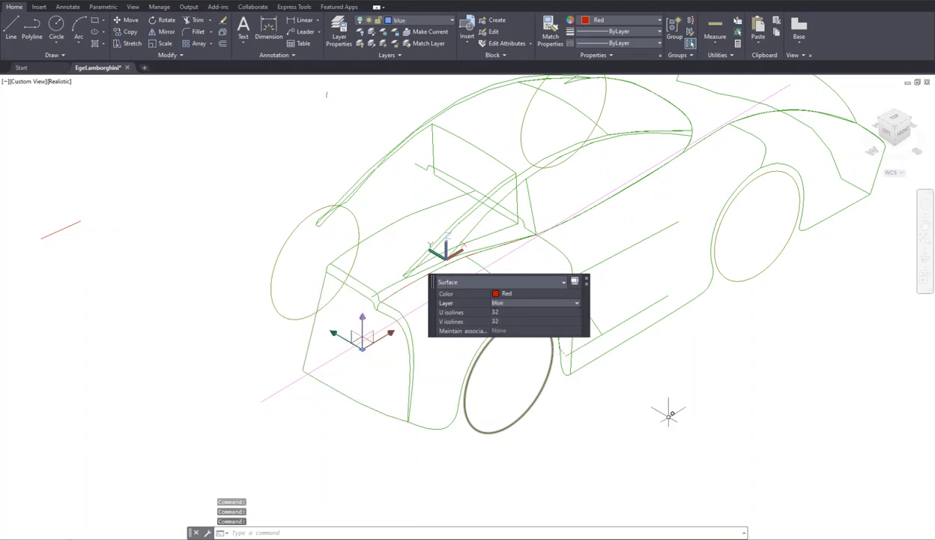
{"action": "left_click", "coordinate": [586, 278]}
{"action": "key", "text": "Escape"}
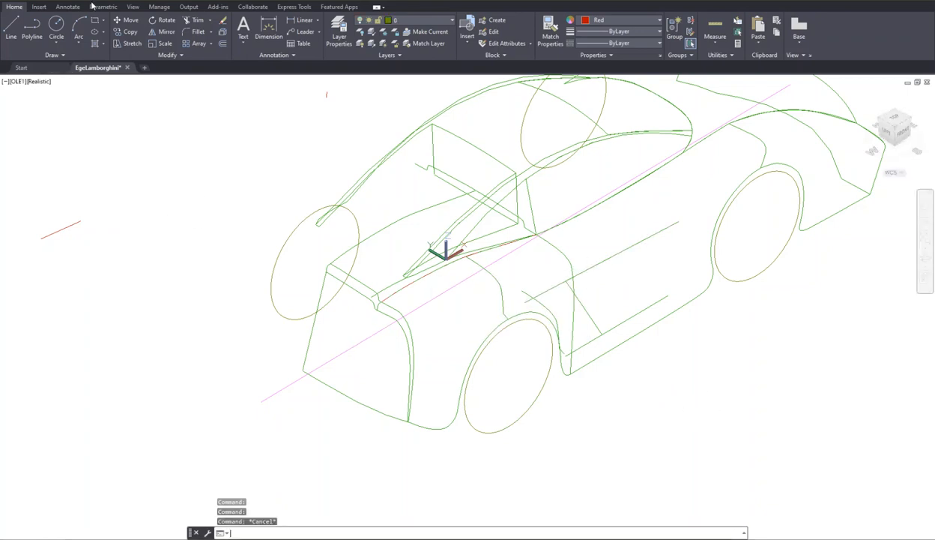
{"action": "key", "text": "ctrl+s"}
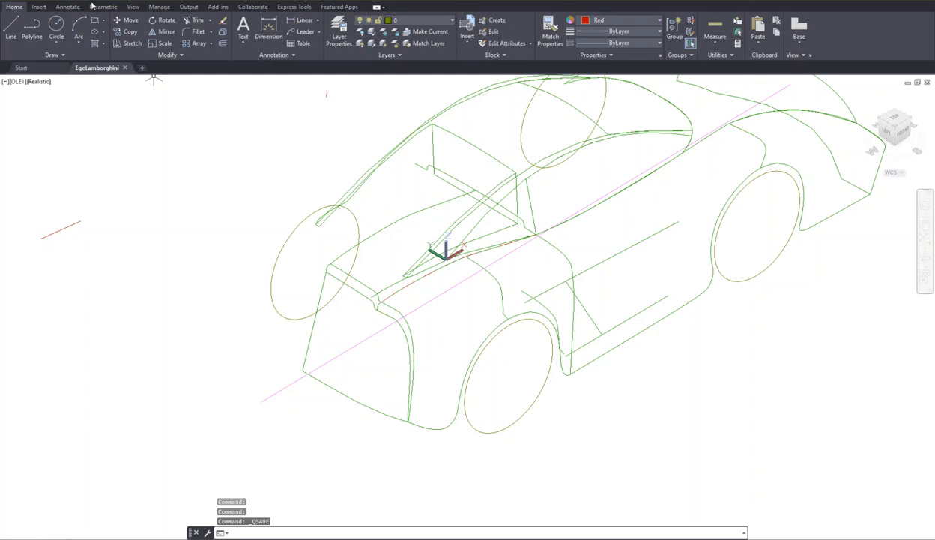